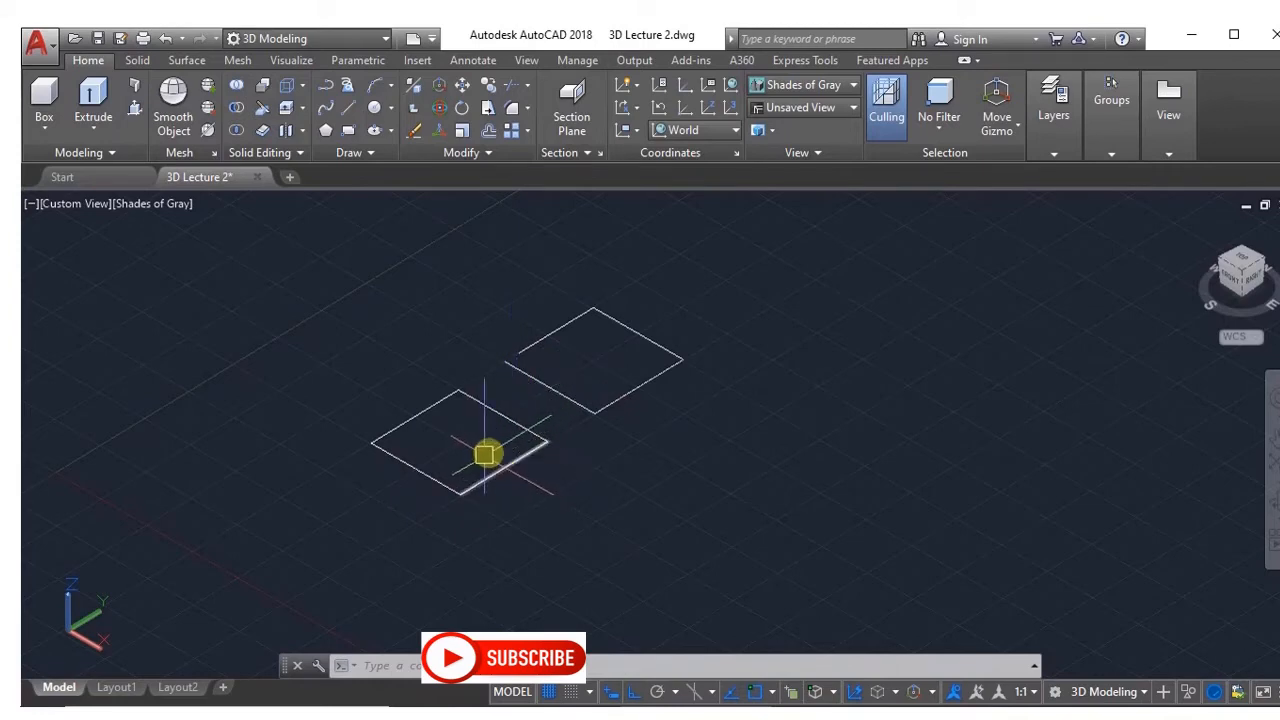
Step: Presspull the closed square upward into a tall box
click(135, 110)
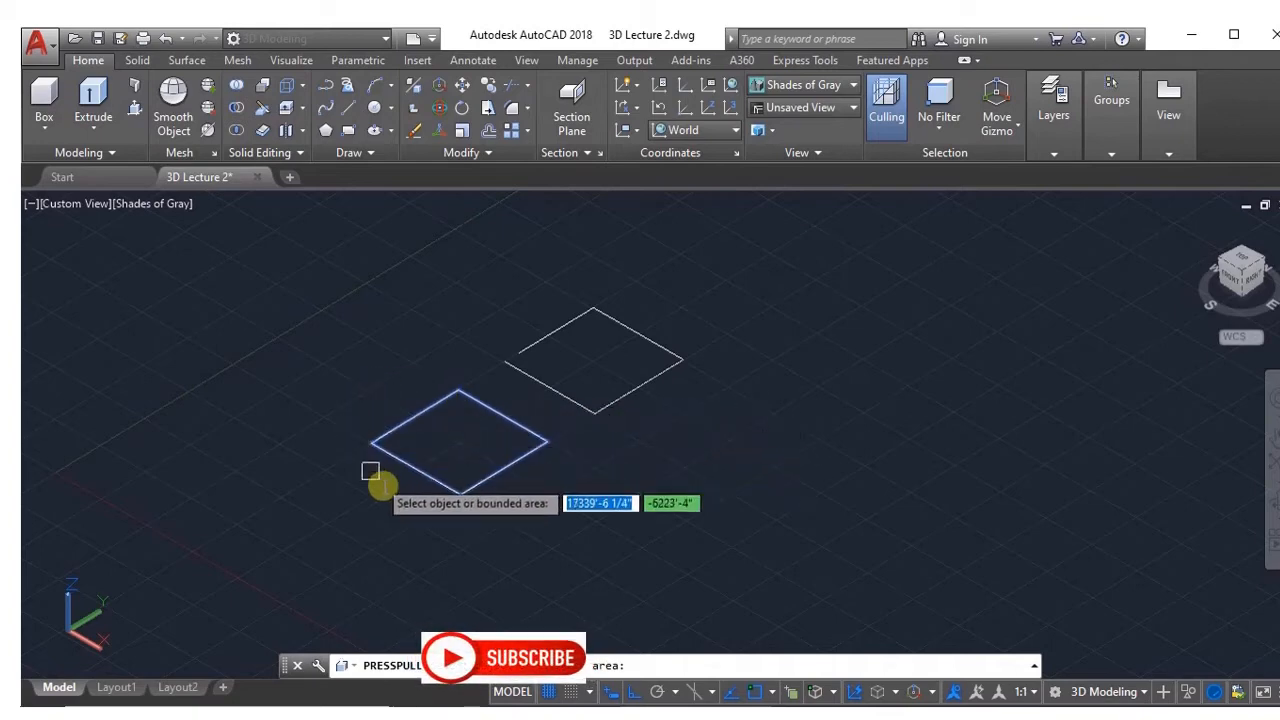
click(460, 445)
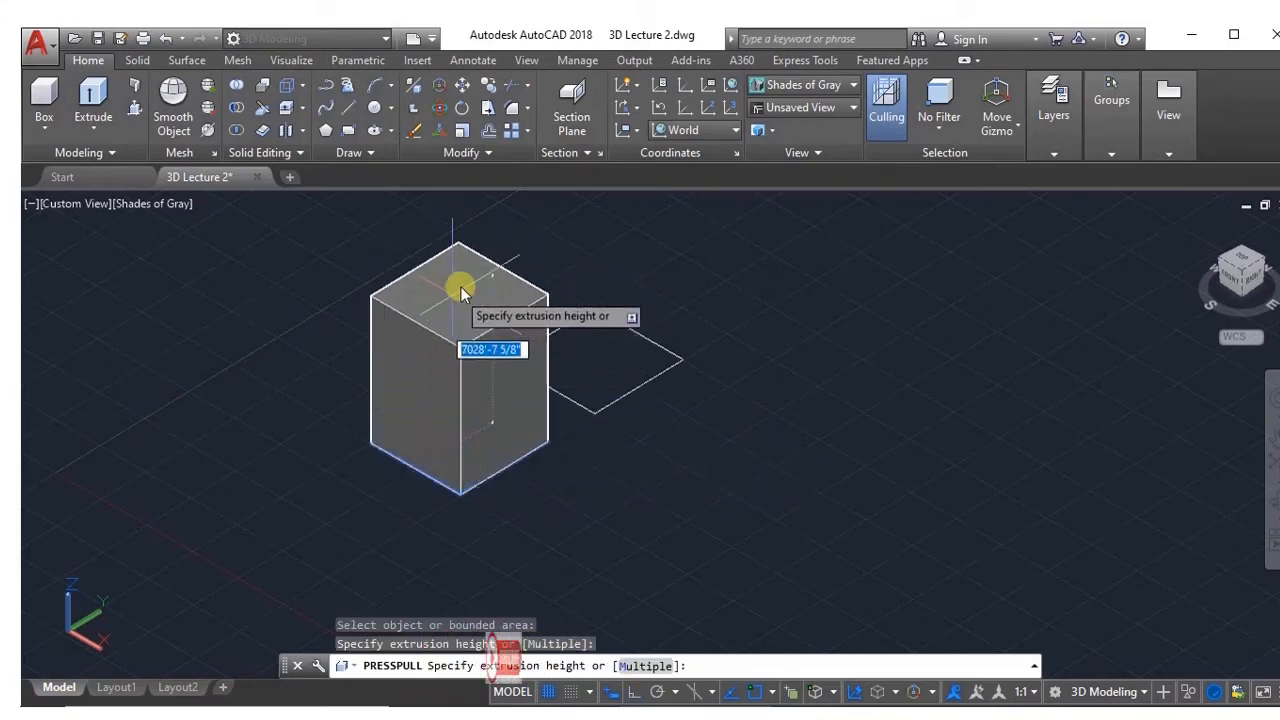
click(470, 285)
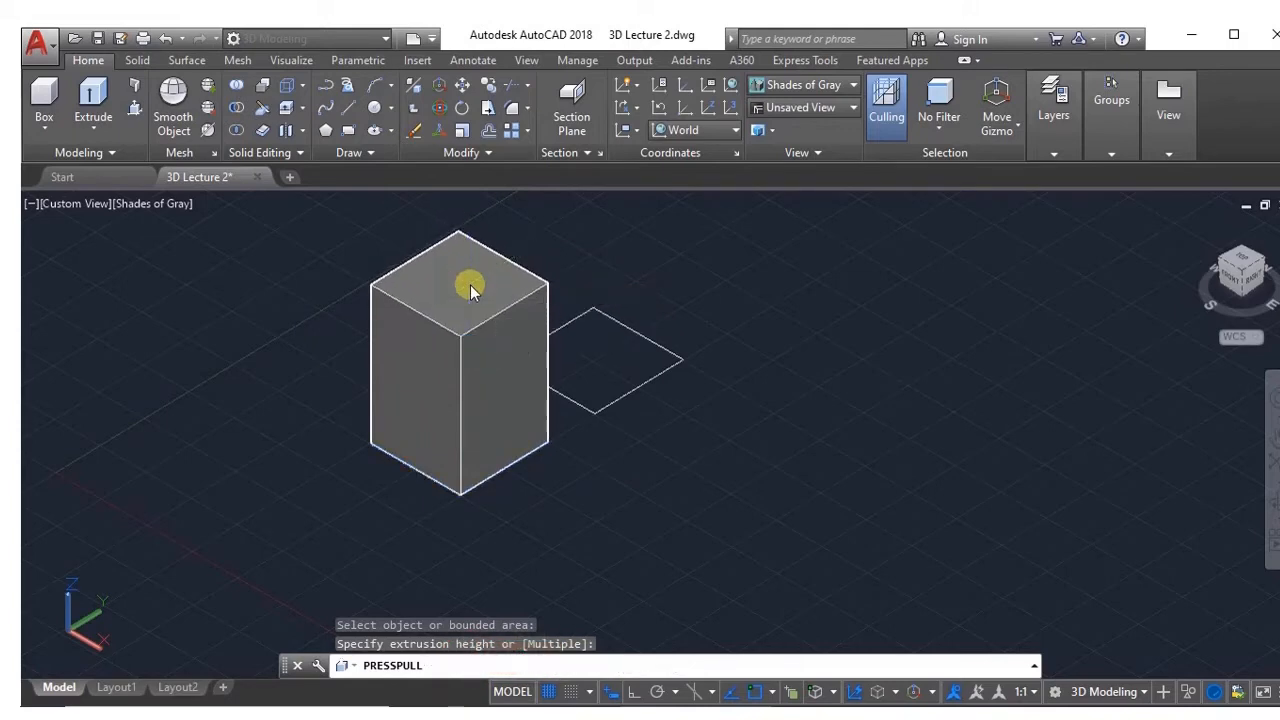
Step: Try to Presspull the open square by raising its edge opposite the box, and cancel the operation
shift+middle_drag(811, 423, 820, 617)
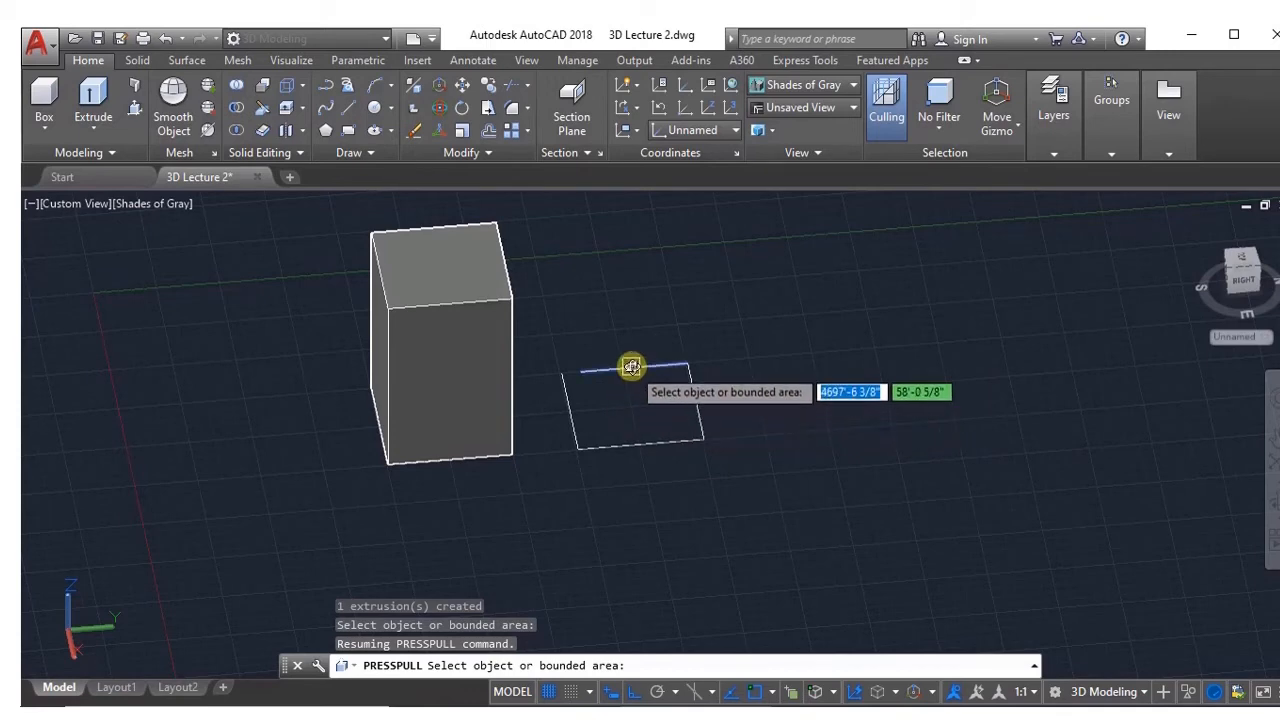
click(696, 406)
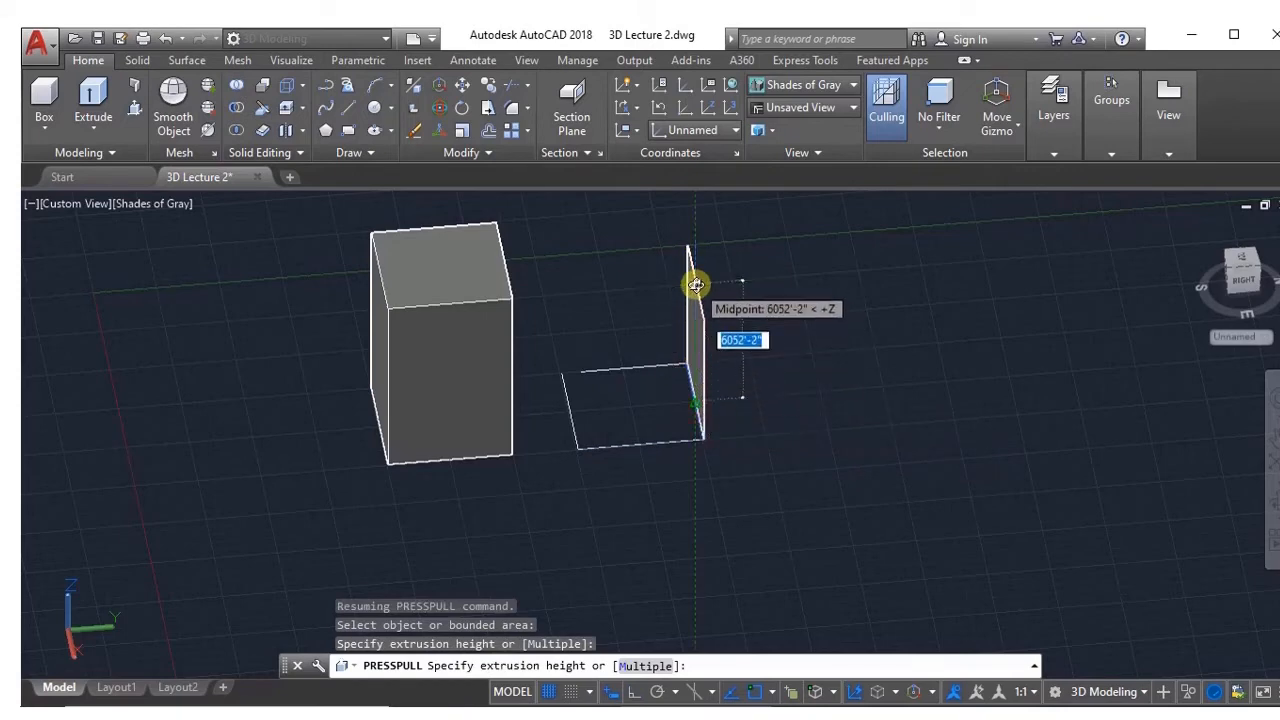
shift+middle_drag(696, 285, 714, 314)
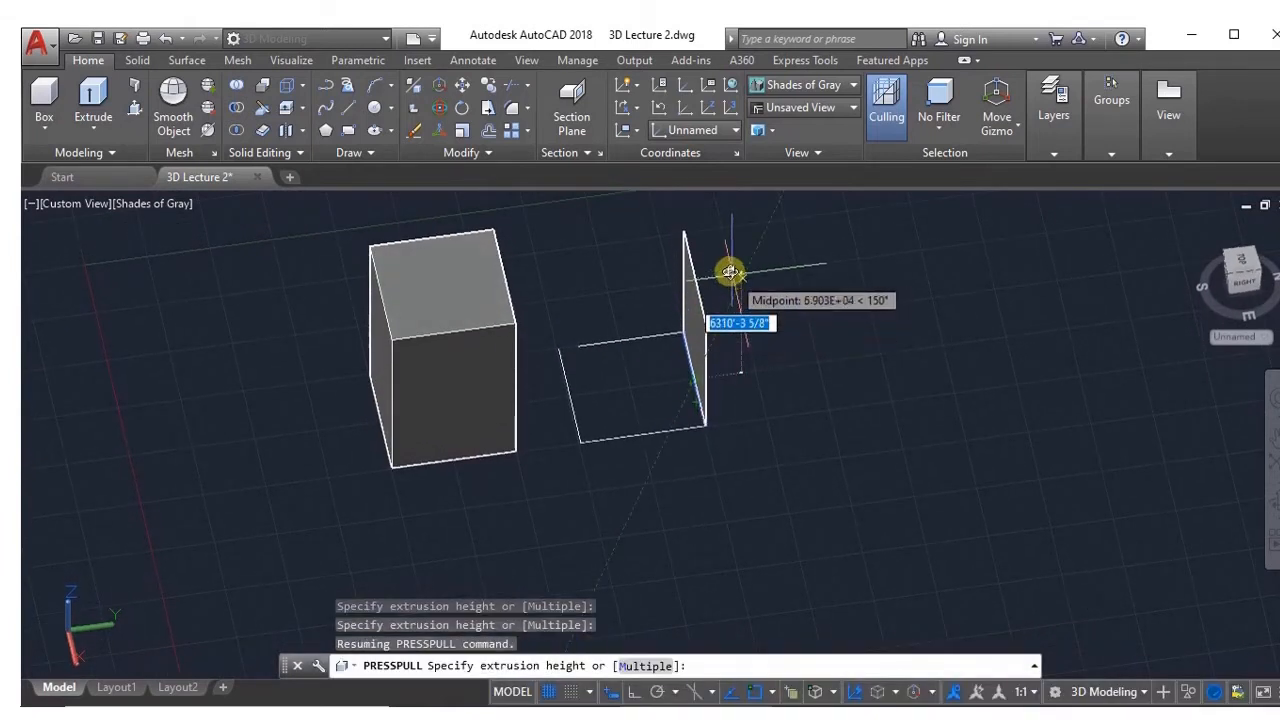
key(Escape)
key(Escape)
key(Escape)
key(Escape)
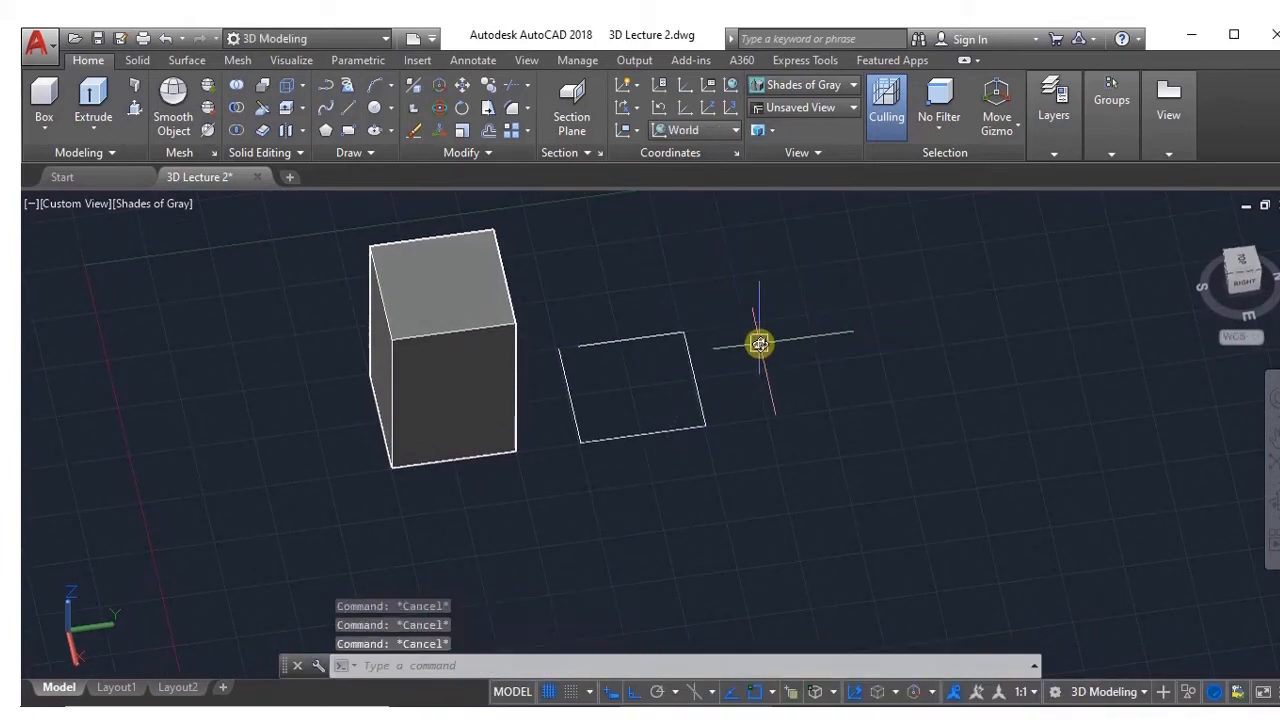
Step: Close the gap at the corner of the open square by drawing a line between its two loose endpoints
shift+middle_drag(805, 396, 760, 417)
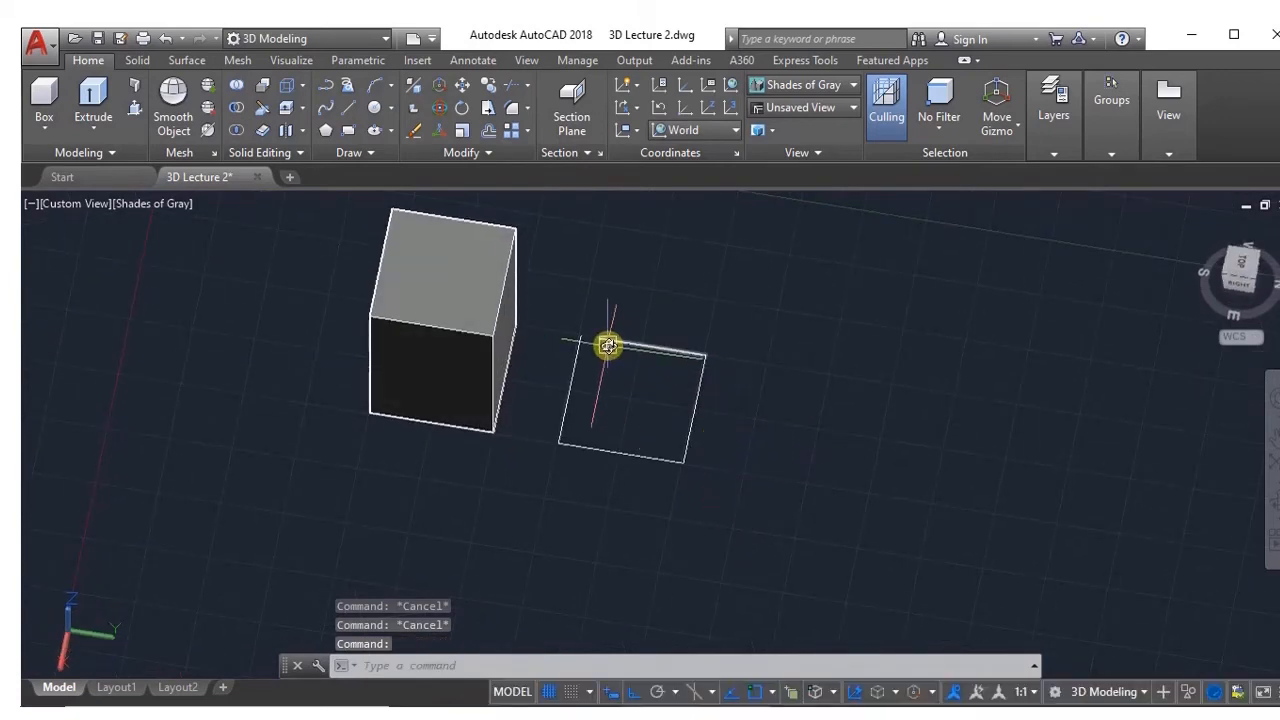
scroll(607, 345, up, 2)
key(Escape)
key(Escape)
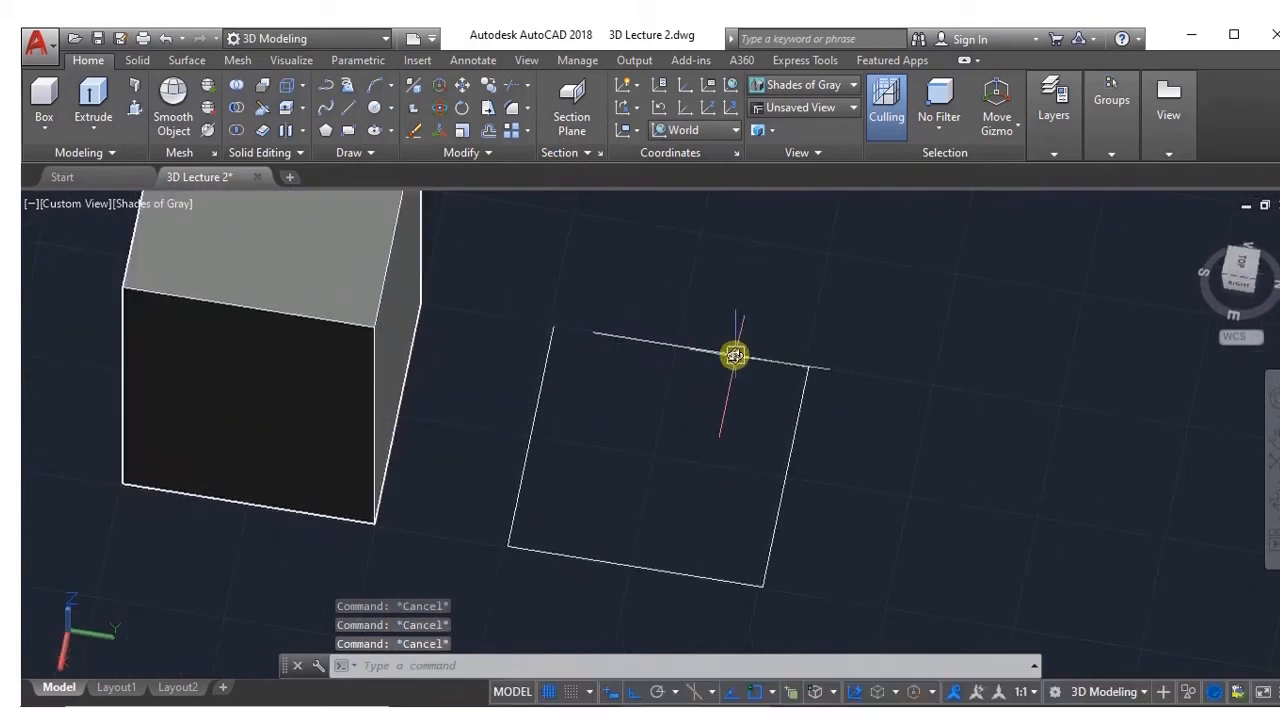
text(l)
key(Return)
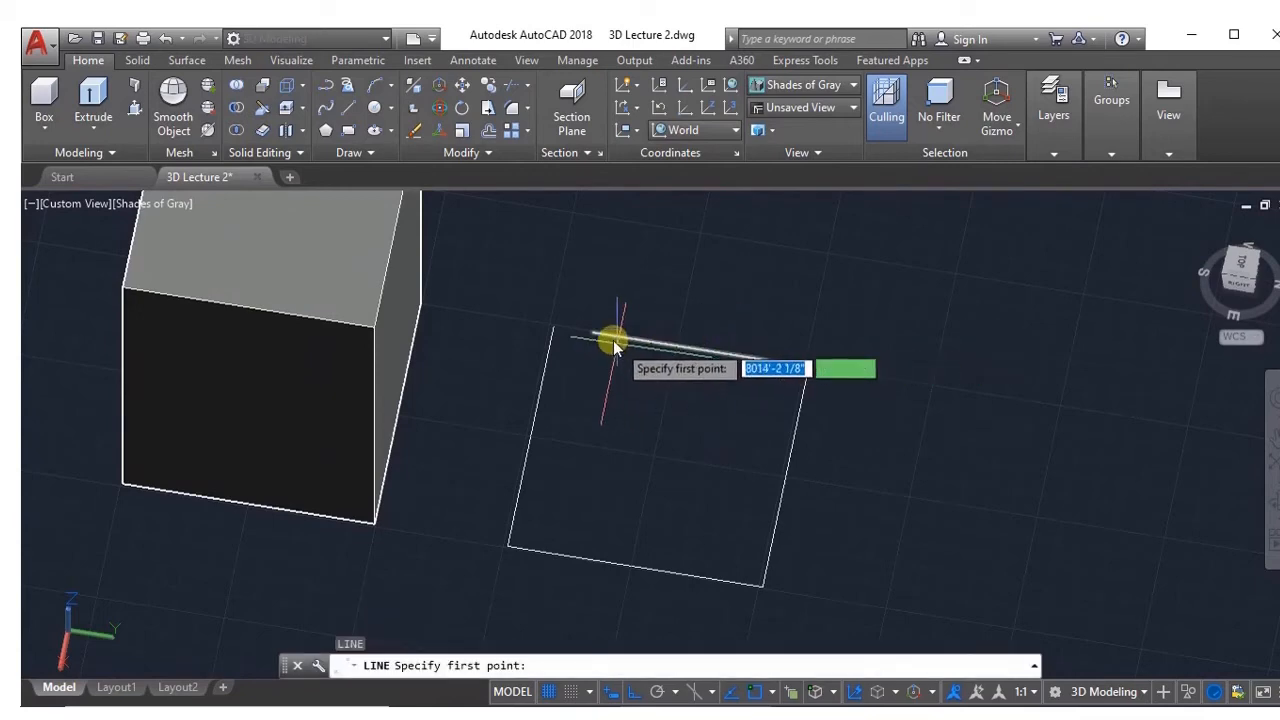
click(597, 334)
click(562, 327)
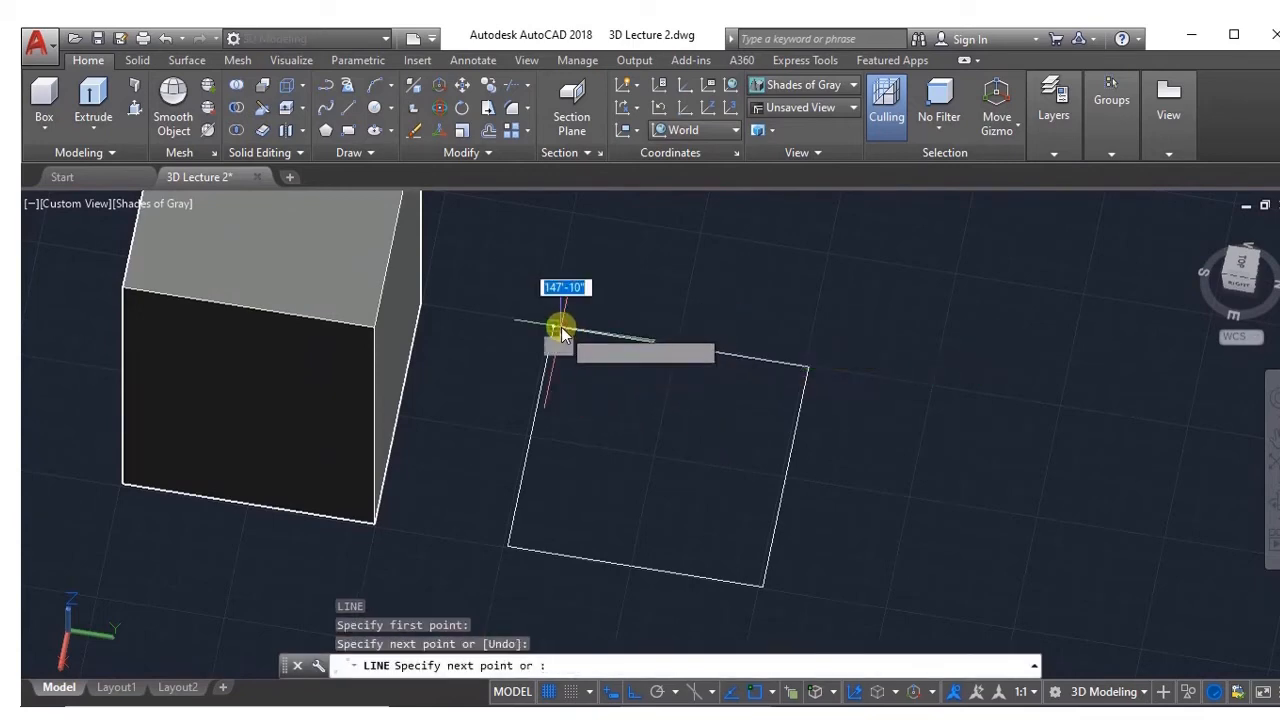
key(Return)
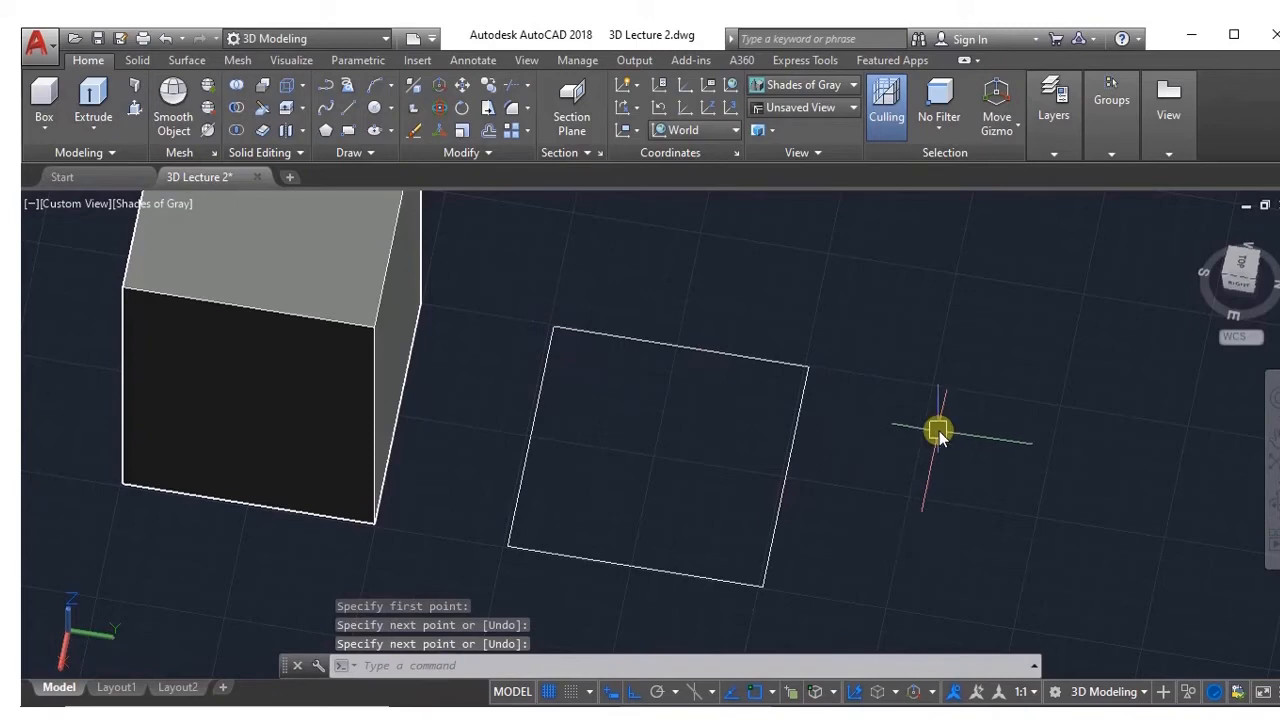
key(Escape)
key(Escape)
key(Escape)
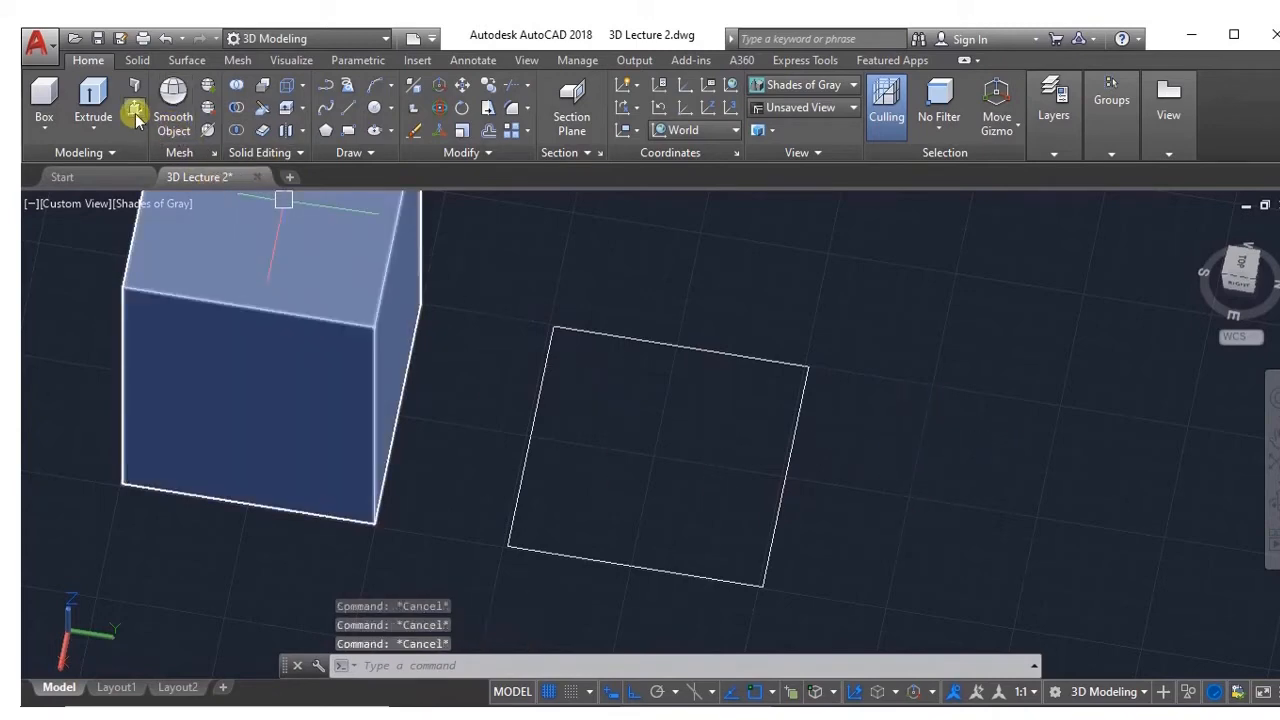
Step: Presspull the newly closed square upward into a second box beside the first one
click(135, 108)
click(618, 485)
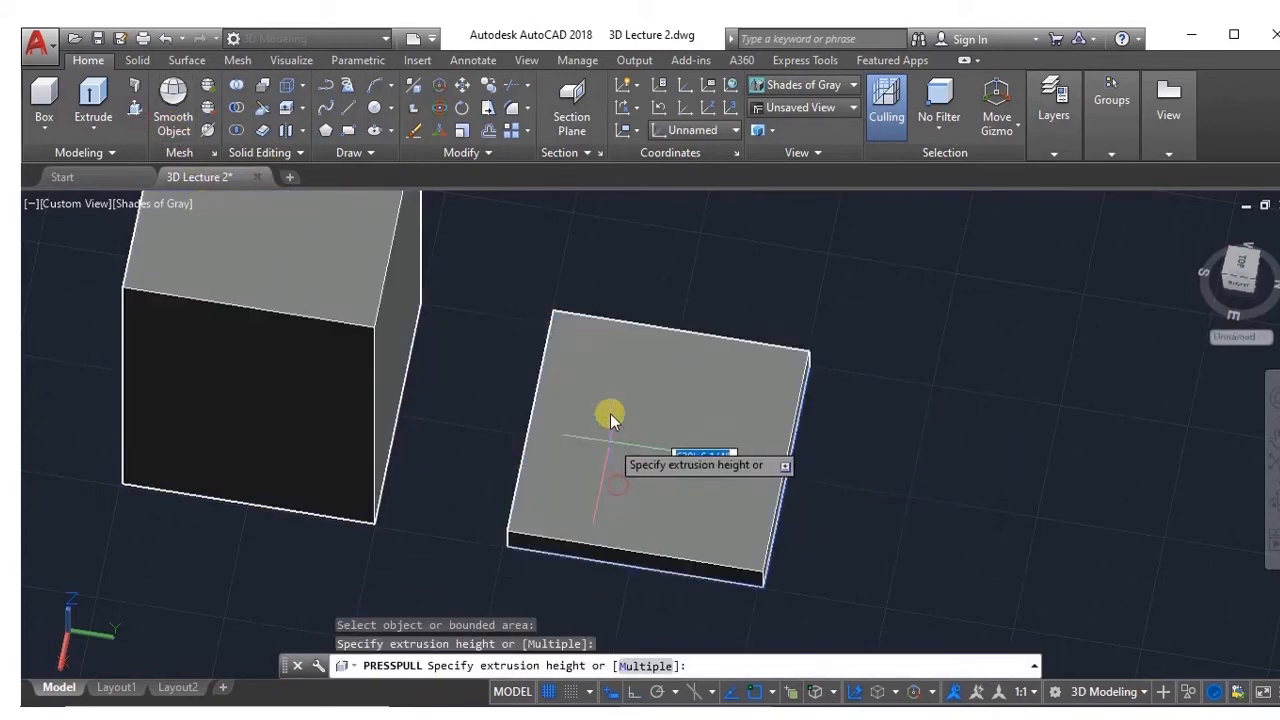
shift+middle_drag(603, 304, 640, 383)
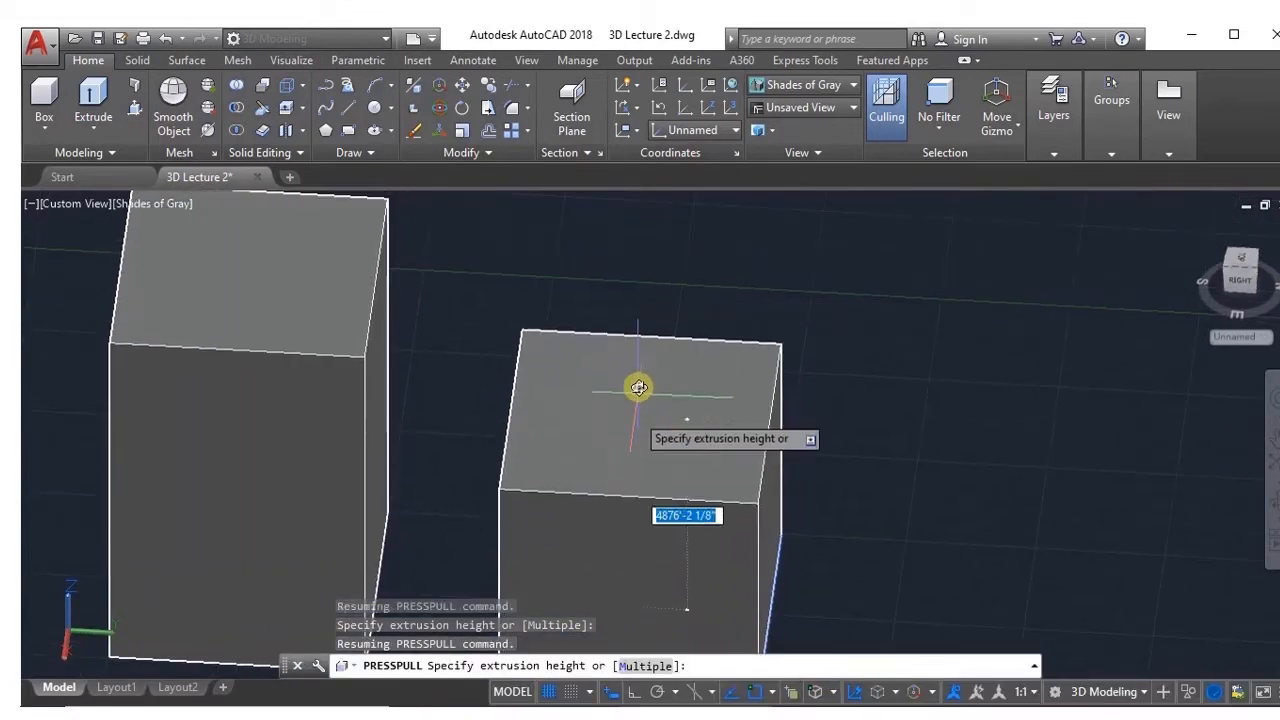
click(640, 331)
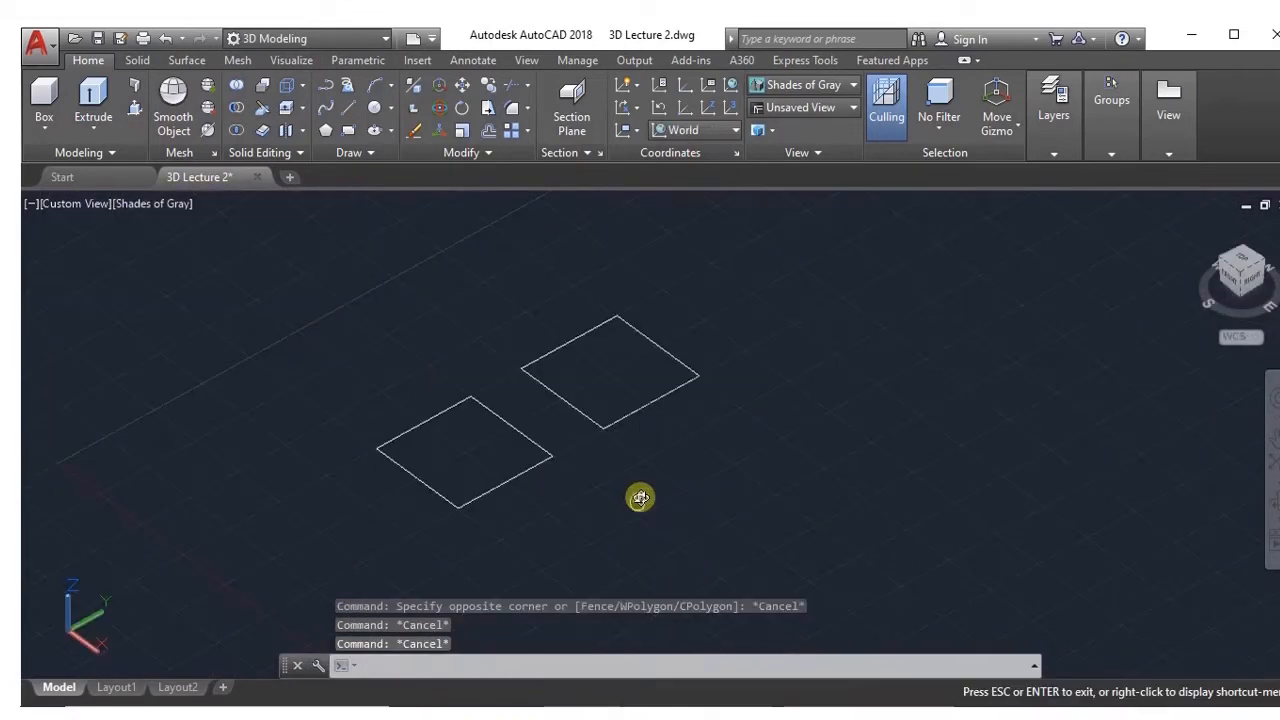
Step: Select the nearer square and move it straight up along the Z axis, above the ground plane
shift+middle_drag(640, 497, 696, 473)
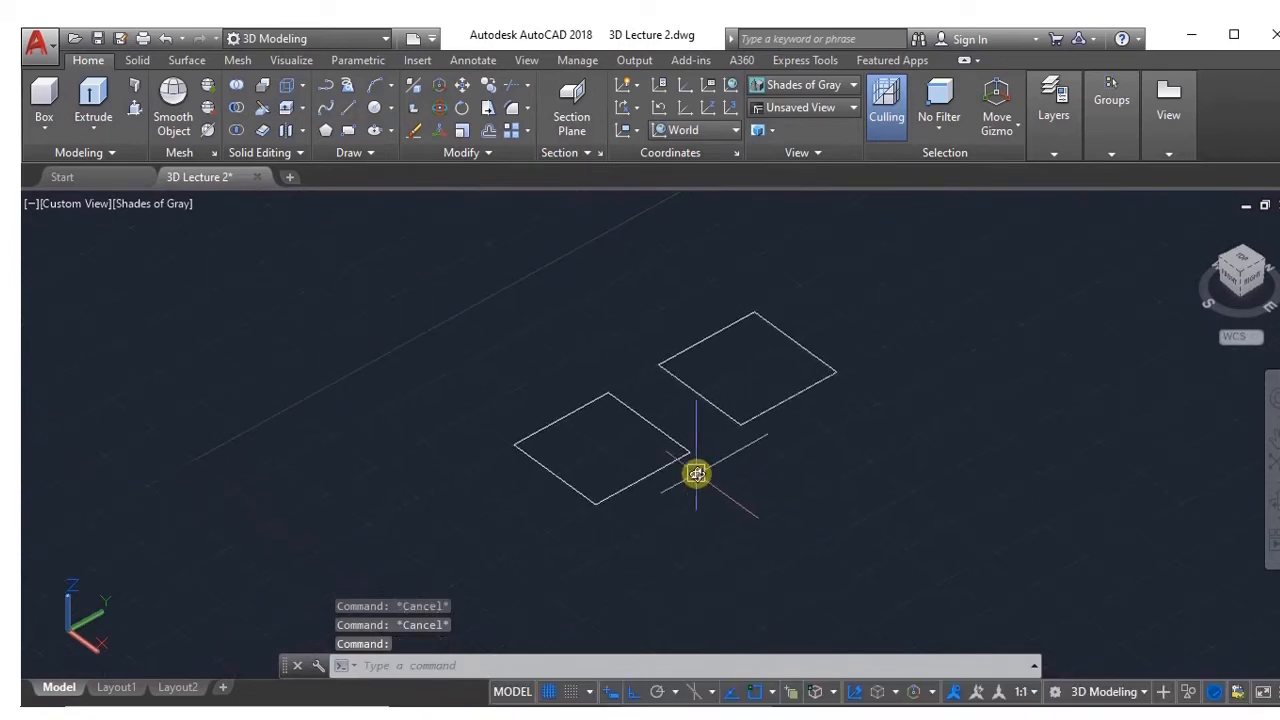
click(655, 402)
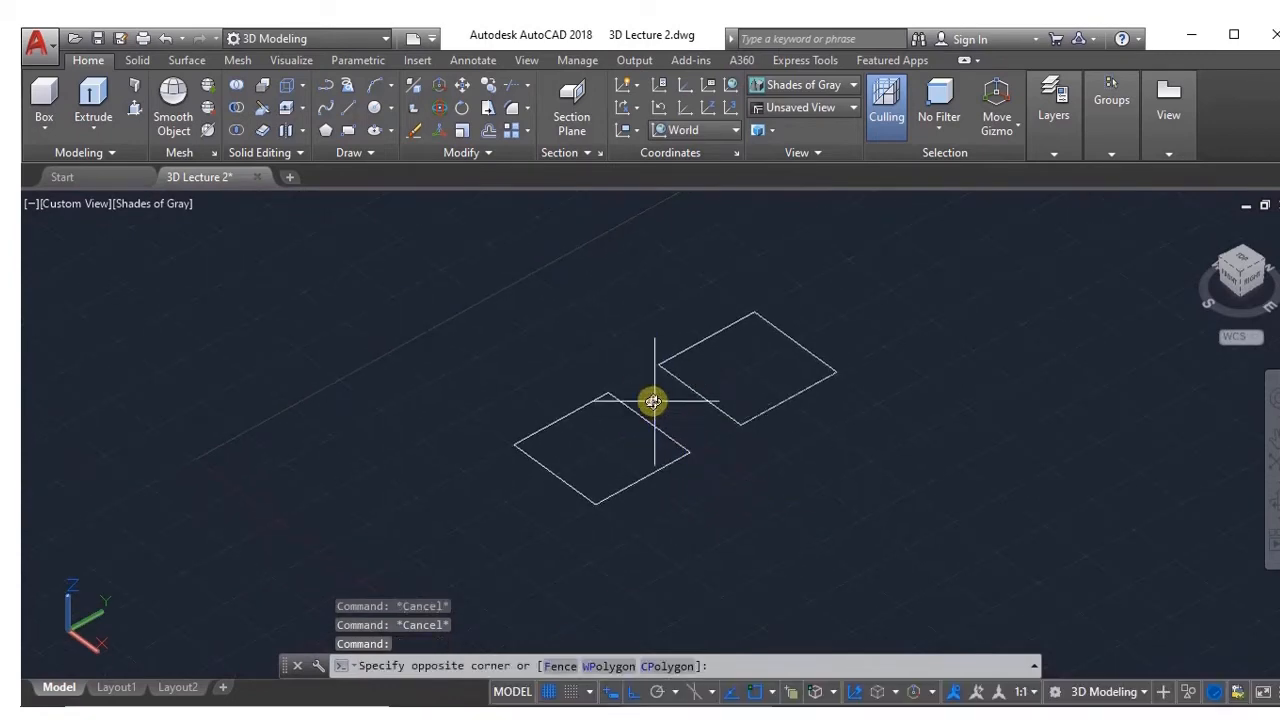
click(519, 500)
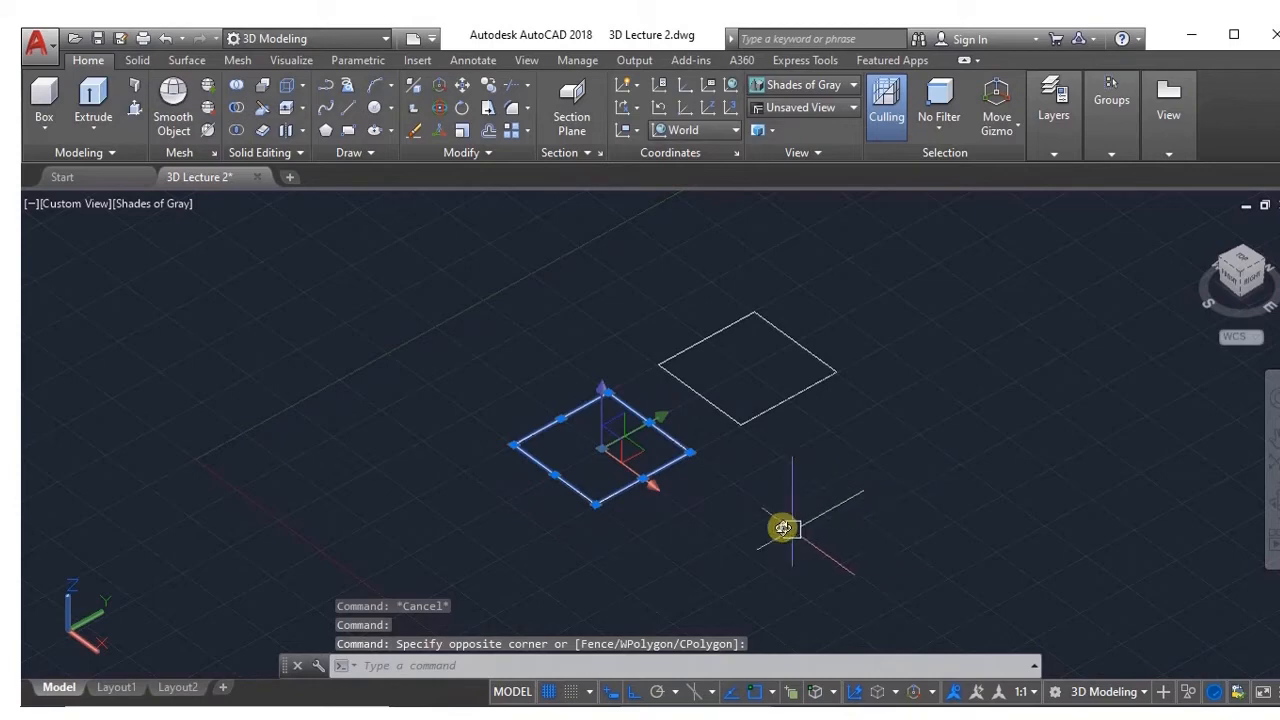
click(604, 396)
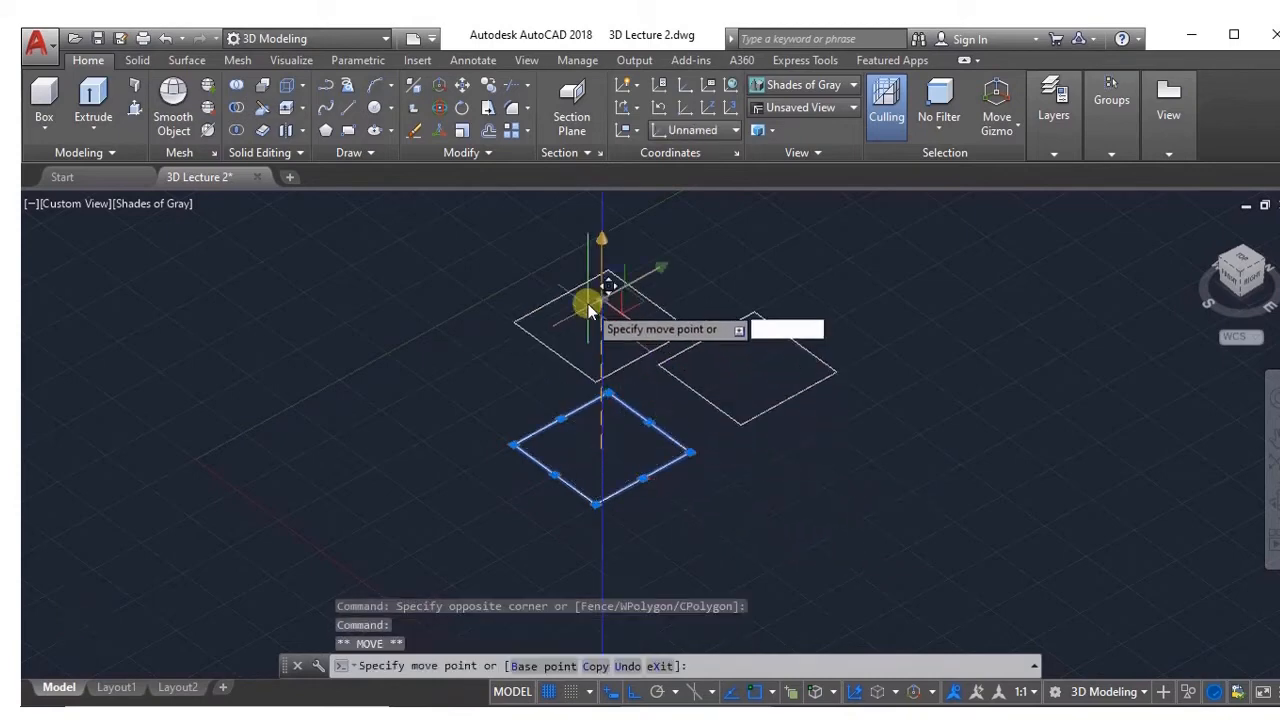
click(588, 290)
key(Escape)
key(Escape)
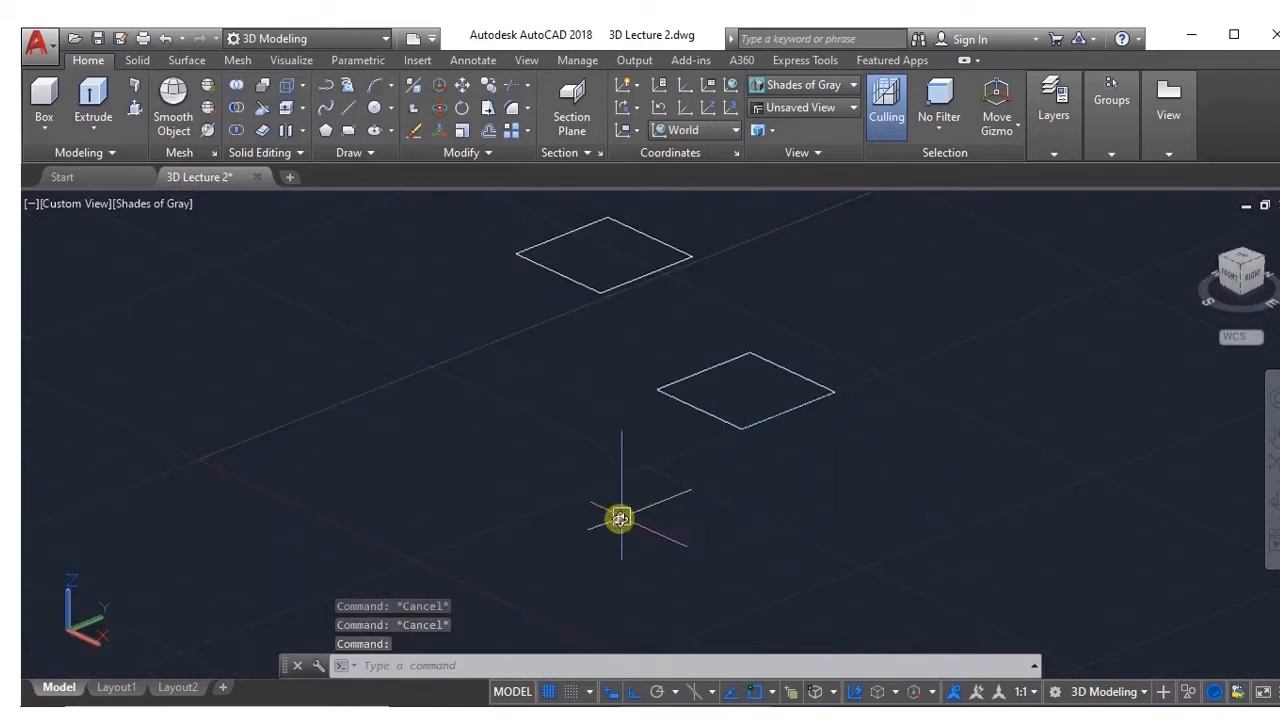
Step: Try to Presspull the raised square by picking inside its boundary
shift+middle_drag(729, 529, 764, 442)
scroll(749, 520, down, 2)
scroll(763, 519, up, 1)
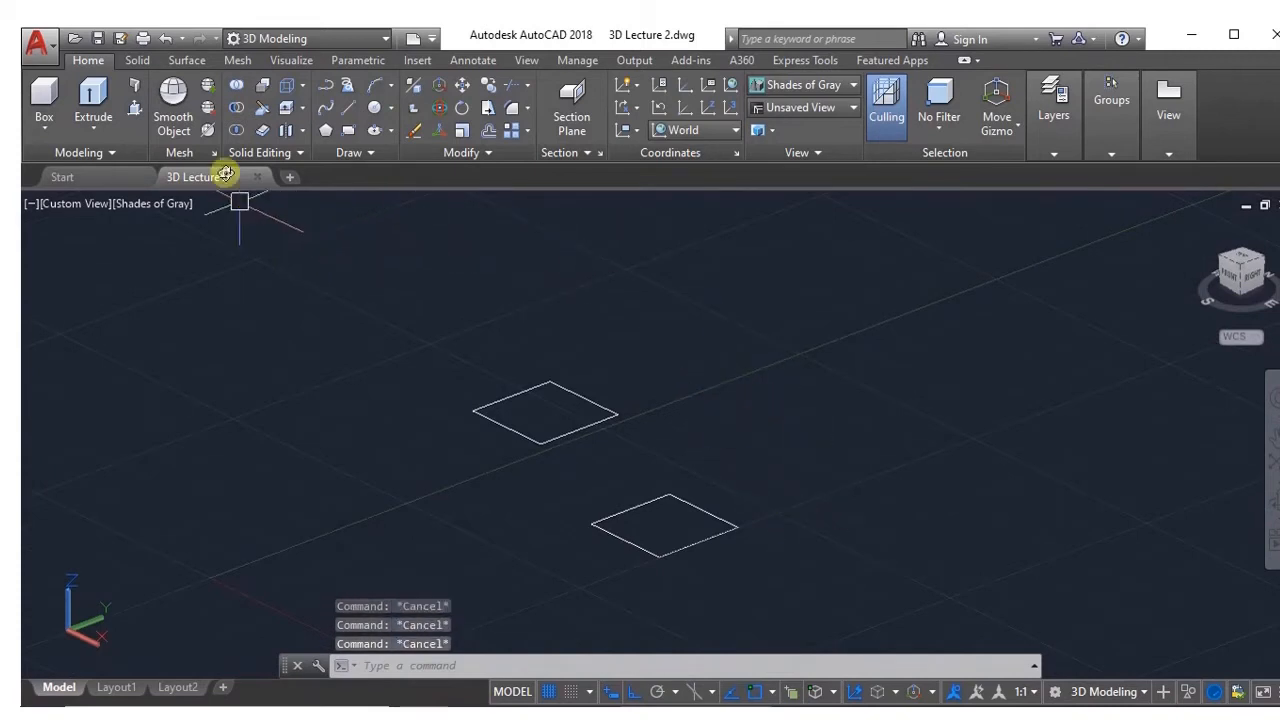
click(143, 106)
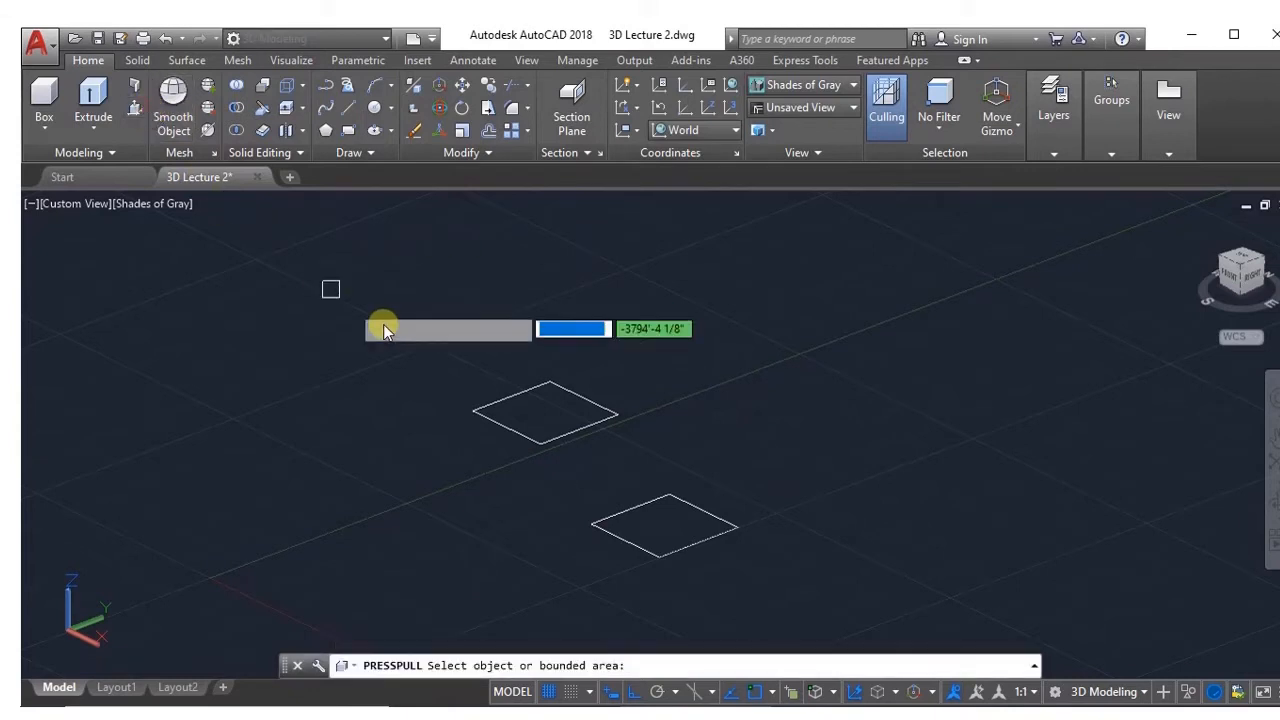
click(547, 414)
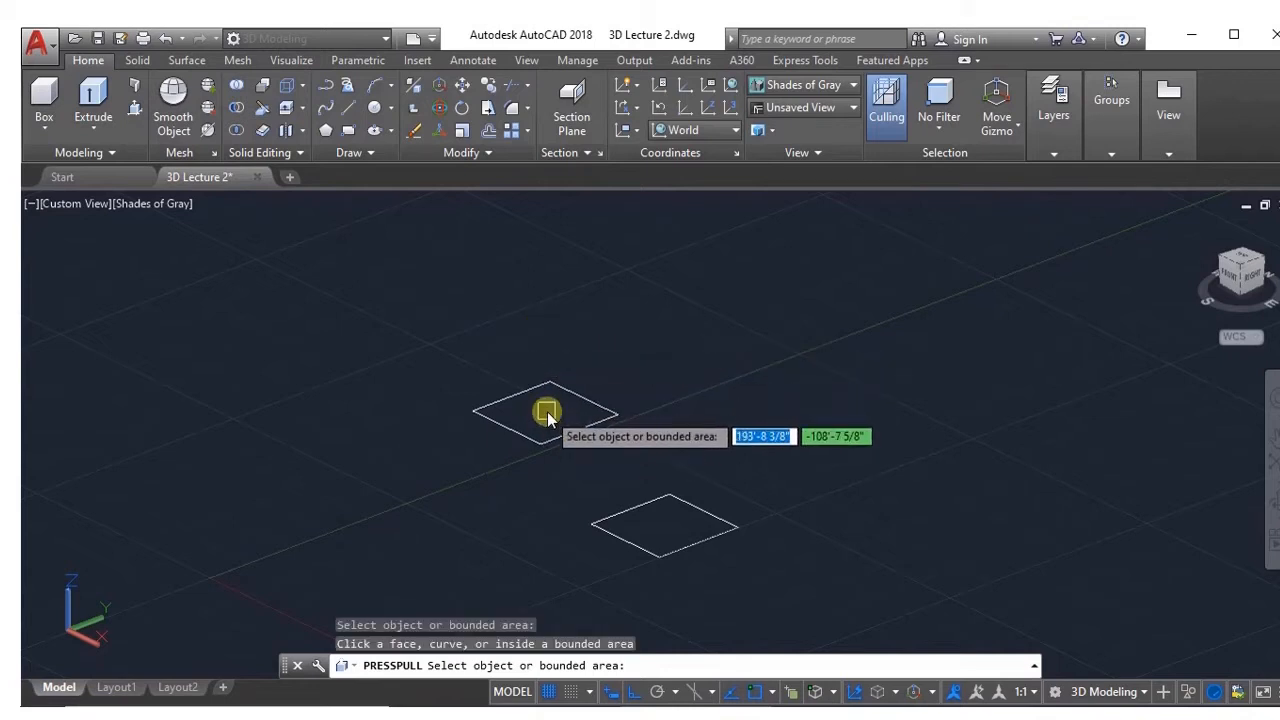
click(547, 412)
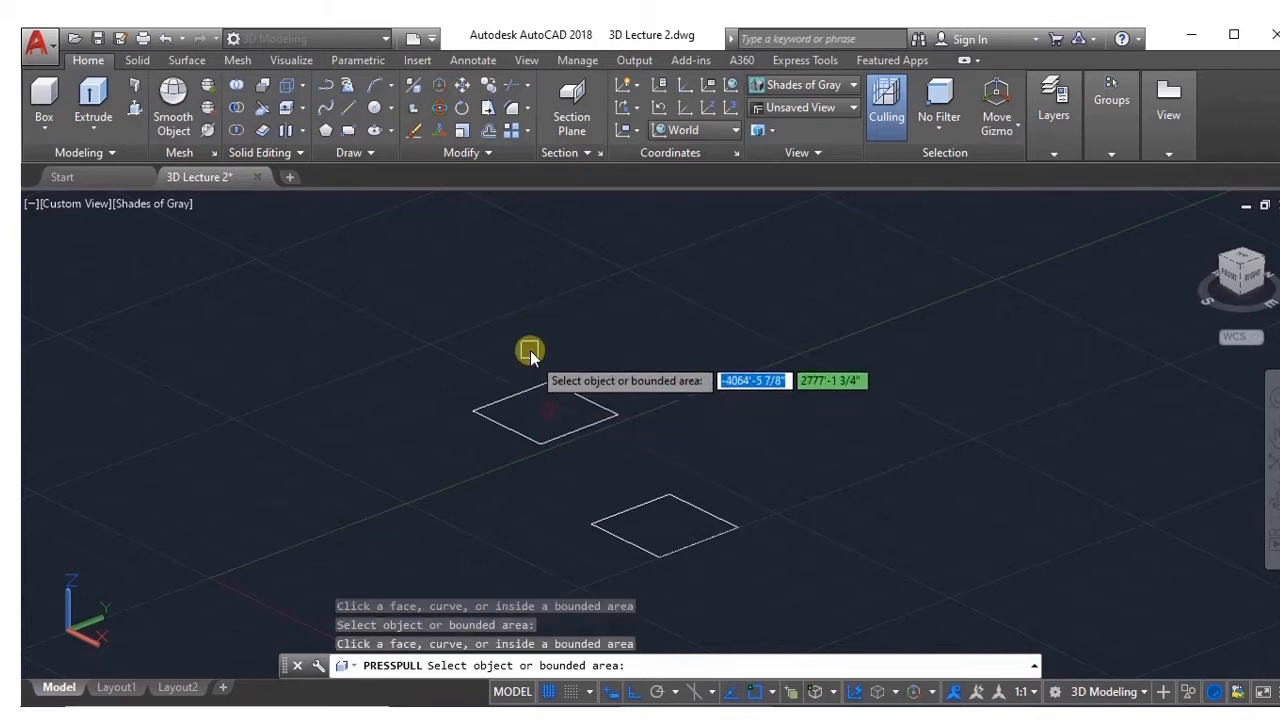
Step: Presspull the square lying on the ground plane upward into a tall box
click(665, 527)
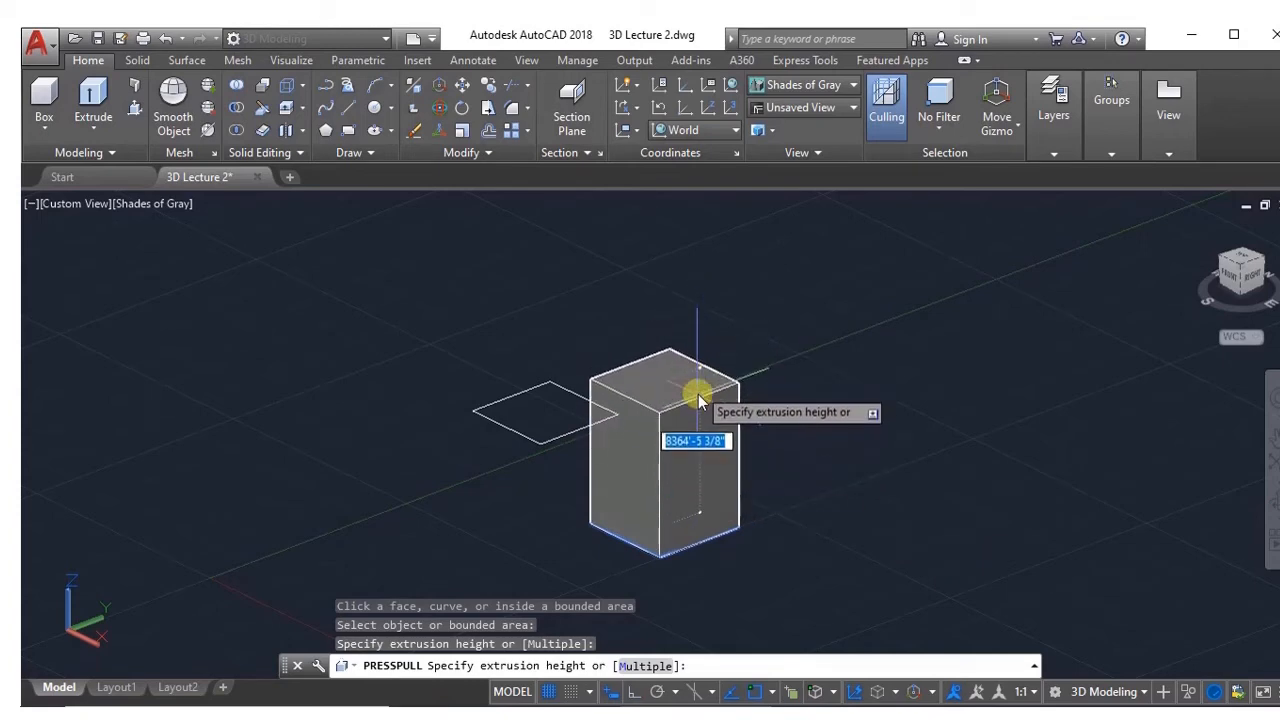
click(704, 368)
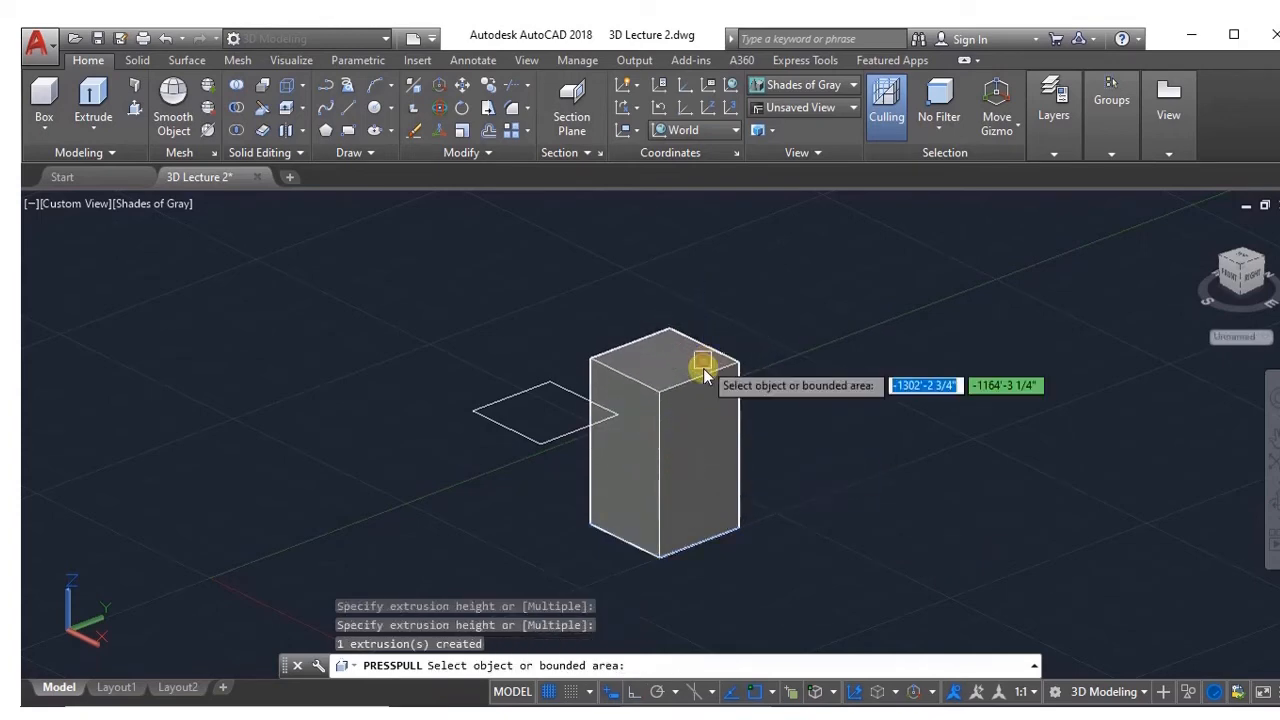
key(Escape)
key(Escape)
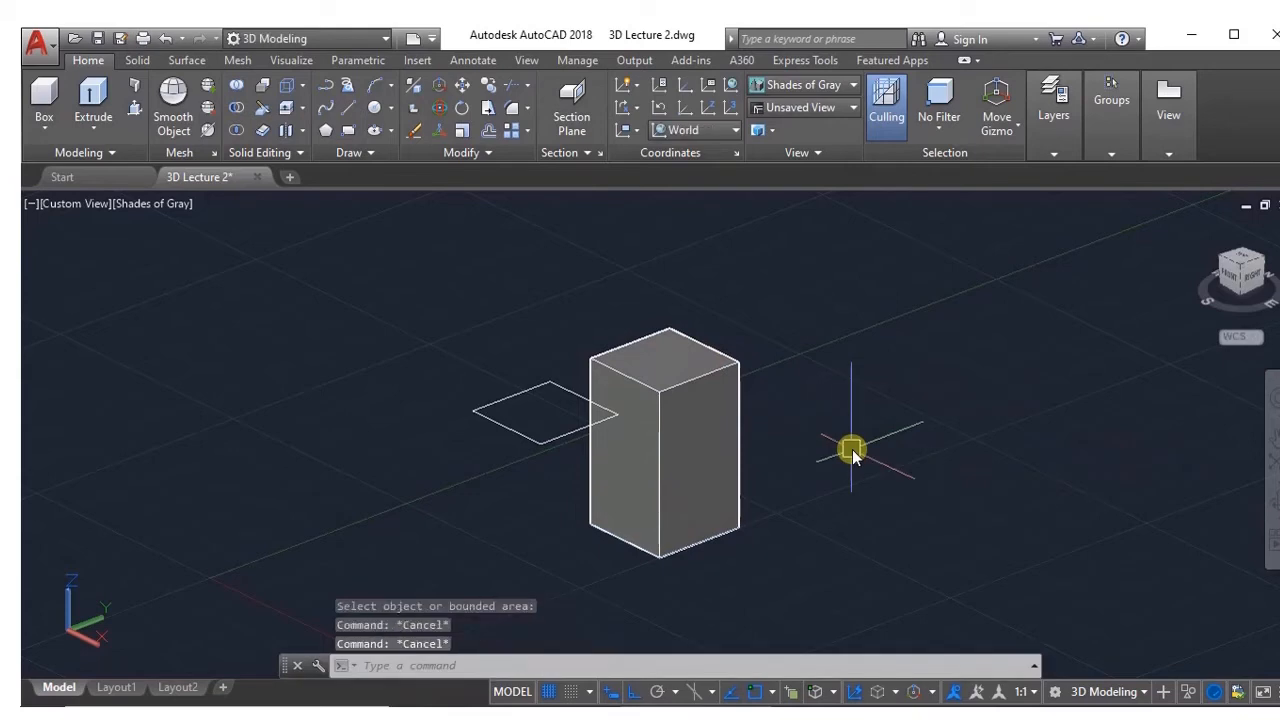
Step: Define a new UCS with its origin at the raised square's near corner and its Z axis pointing straight up
shift+middle_drag(833, 449, 750, 460)
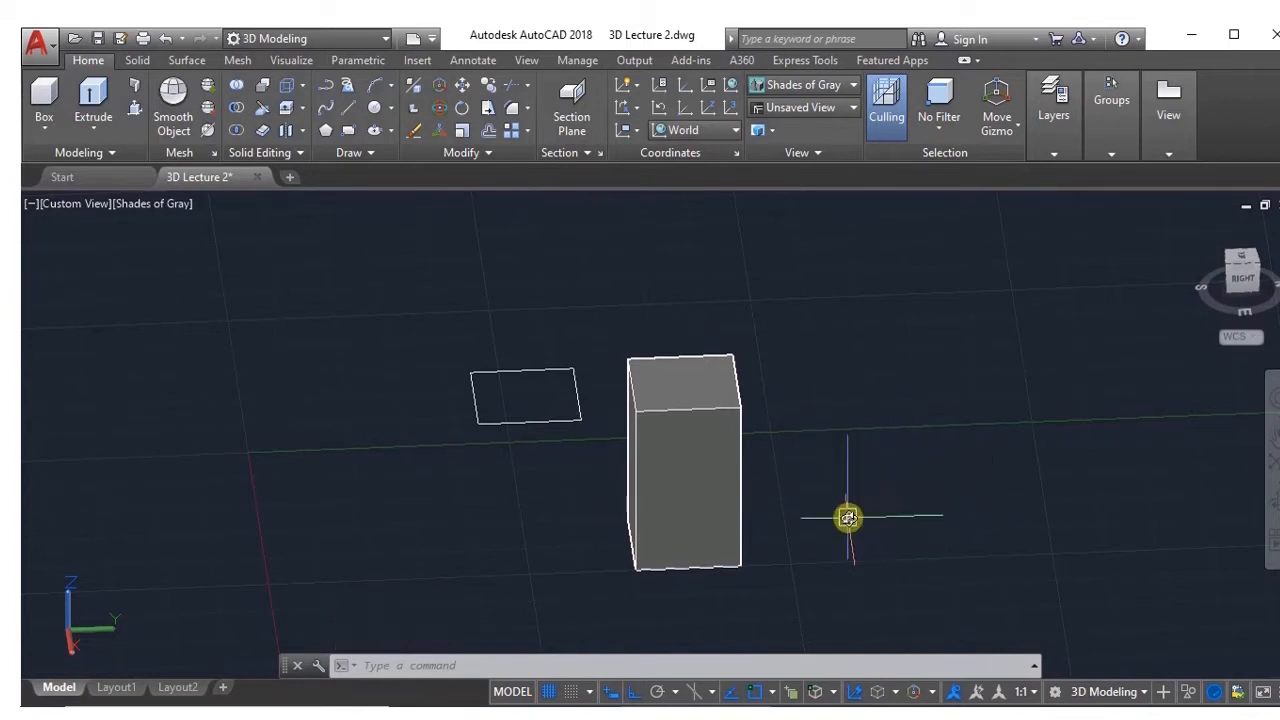
mouse_move(842, 544)
shift+middle_down()
mouse_move(866, 506)
mouse_move(846, 511)
shift+middle_up()
key(Escape)
key(Escape)
key(Escape)
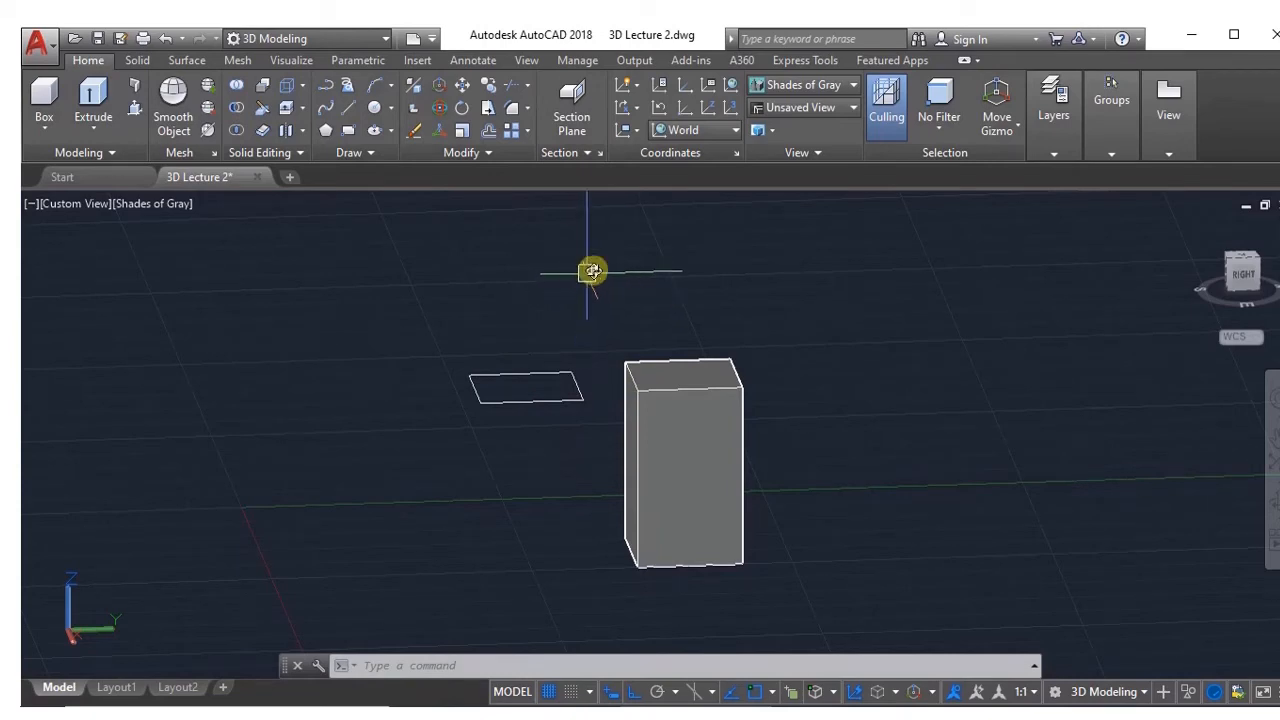
click(592, 271)
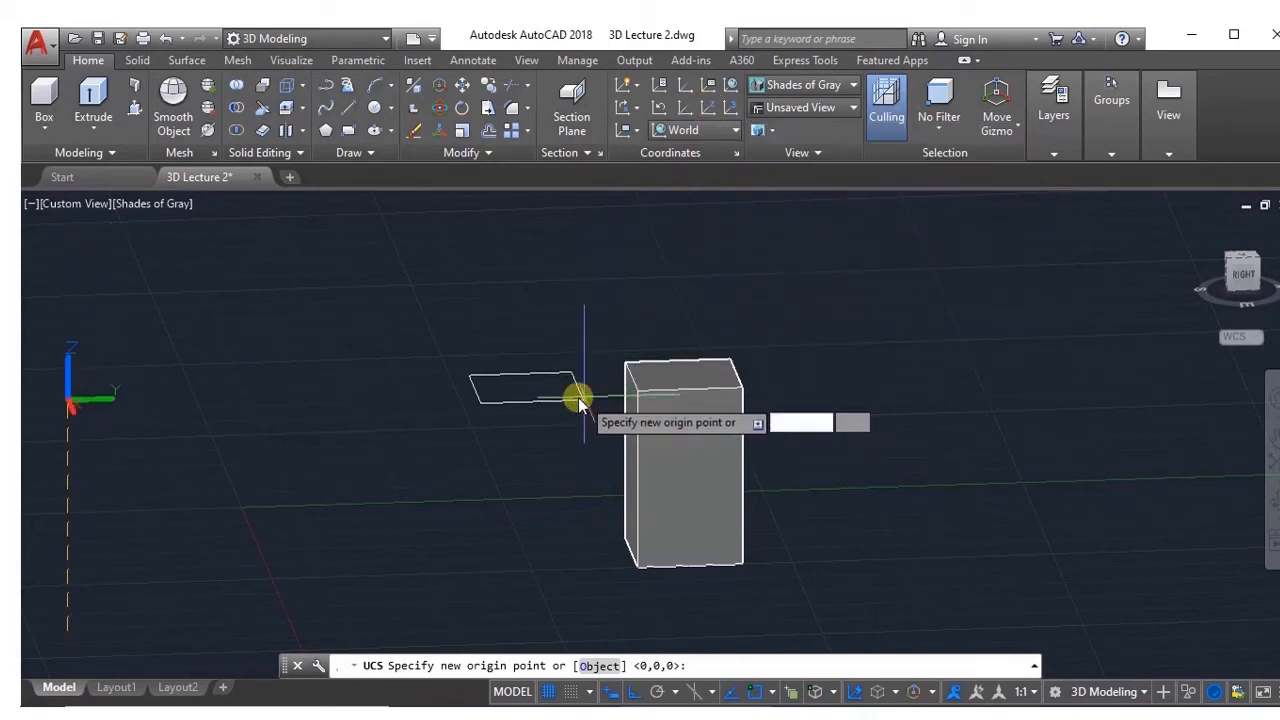
click(480, 404)
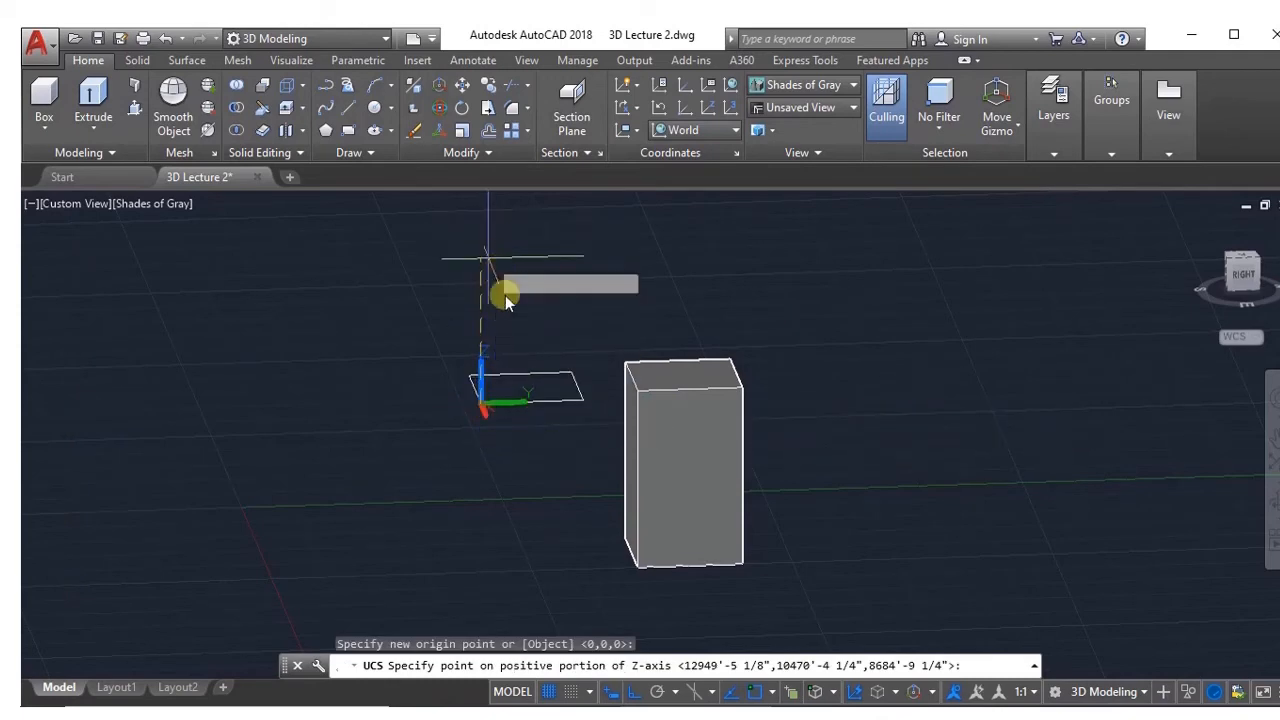
click(500, 240)
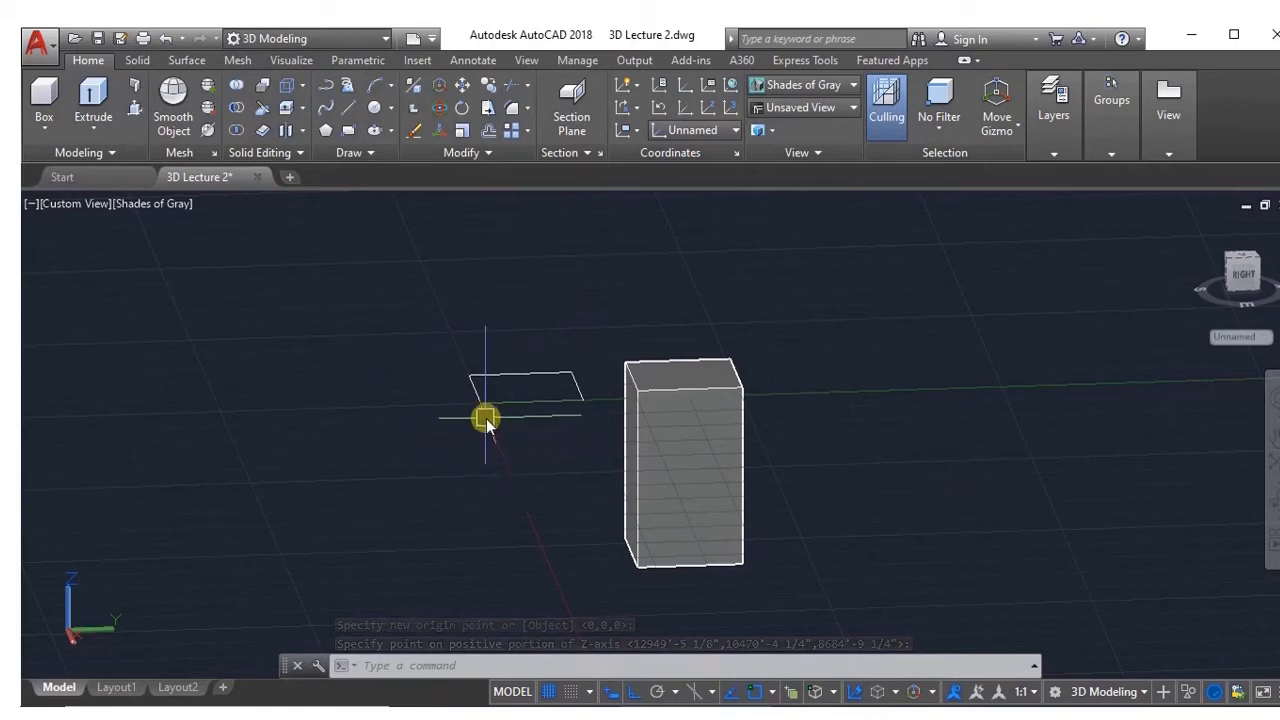
key(Escape)
key(Escape)
key(Escape)
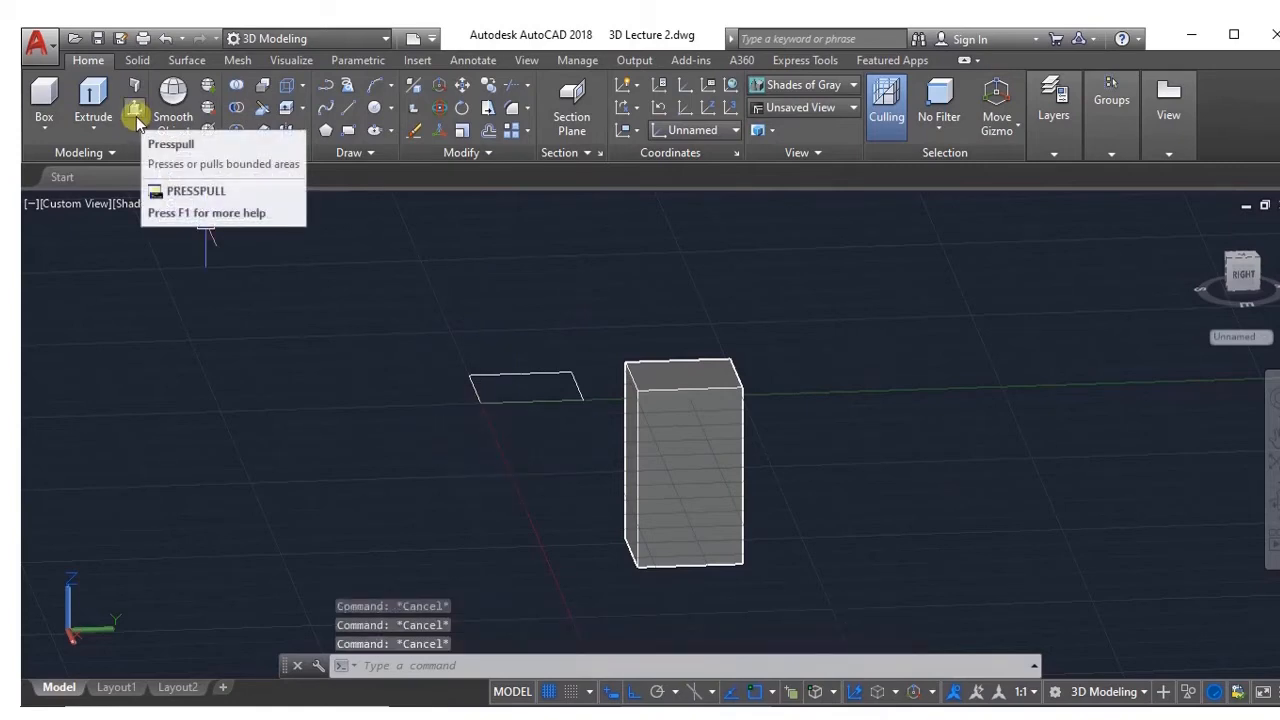
Step: Presspull the raised square upward along the new UCS's Z axis into a box
click(135, 110)
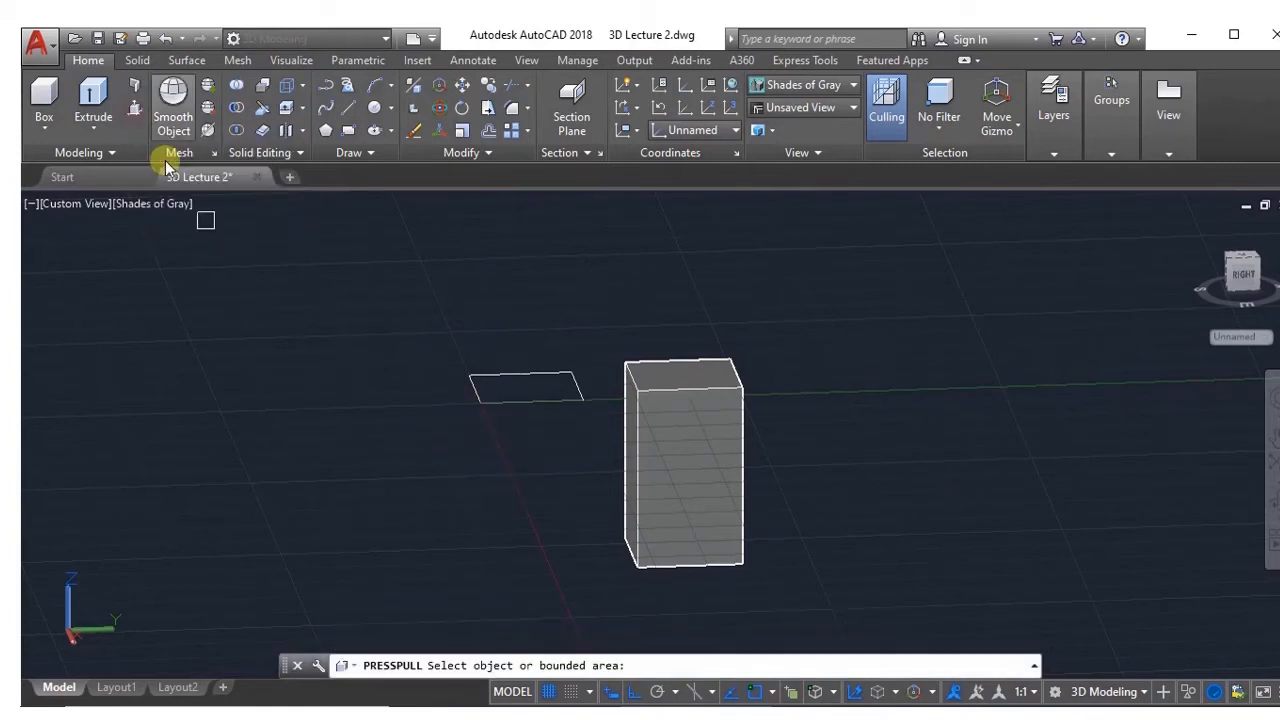
click(518, 391)
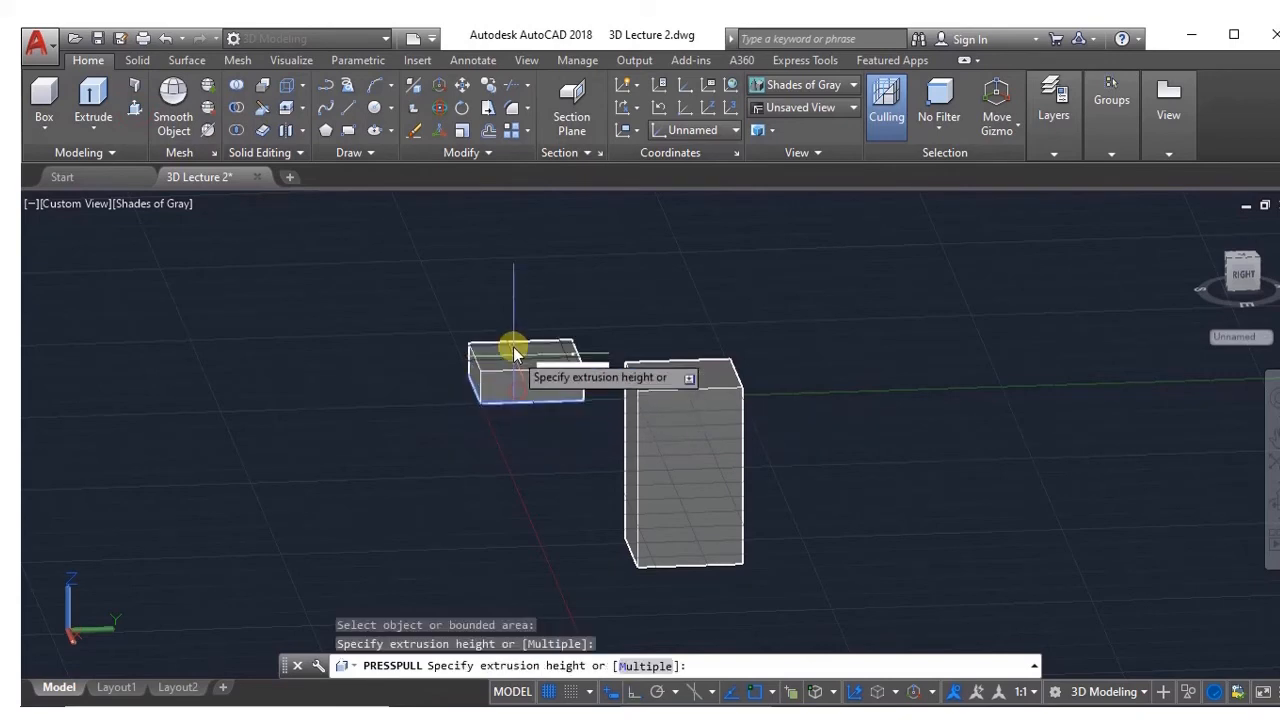
click(515, 249)
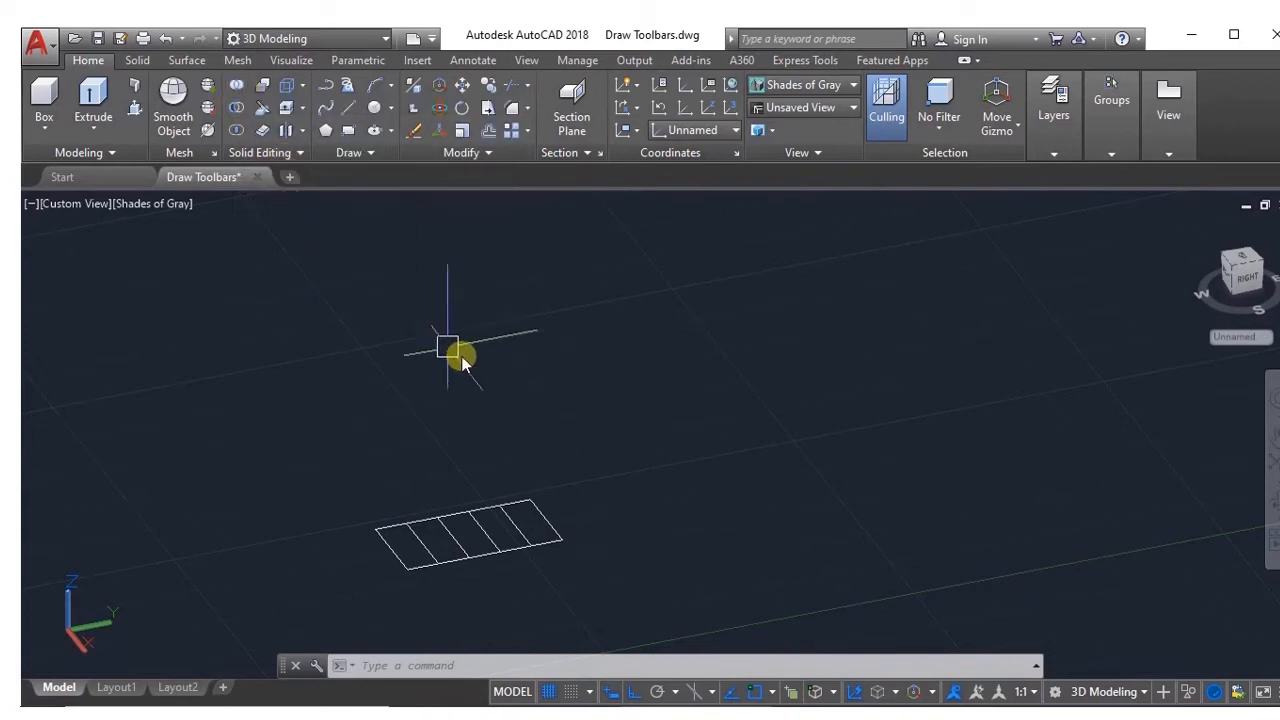
Step: Presspull the first two strips of the divided rectangle upward, making the second block taller than the first
key(Escape)
key(Escape)
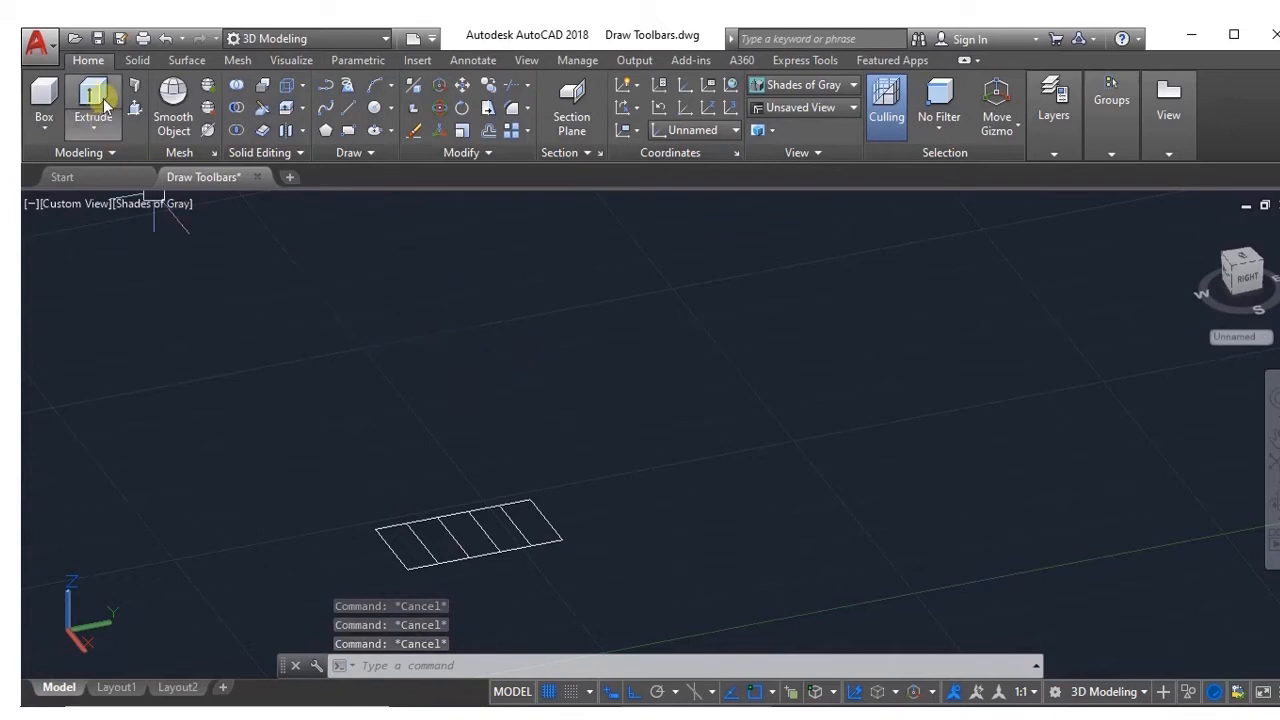
scroll(385, 540, up, 4)
click(405, 544)
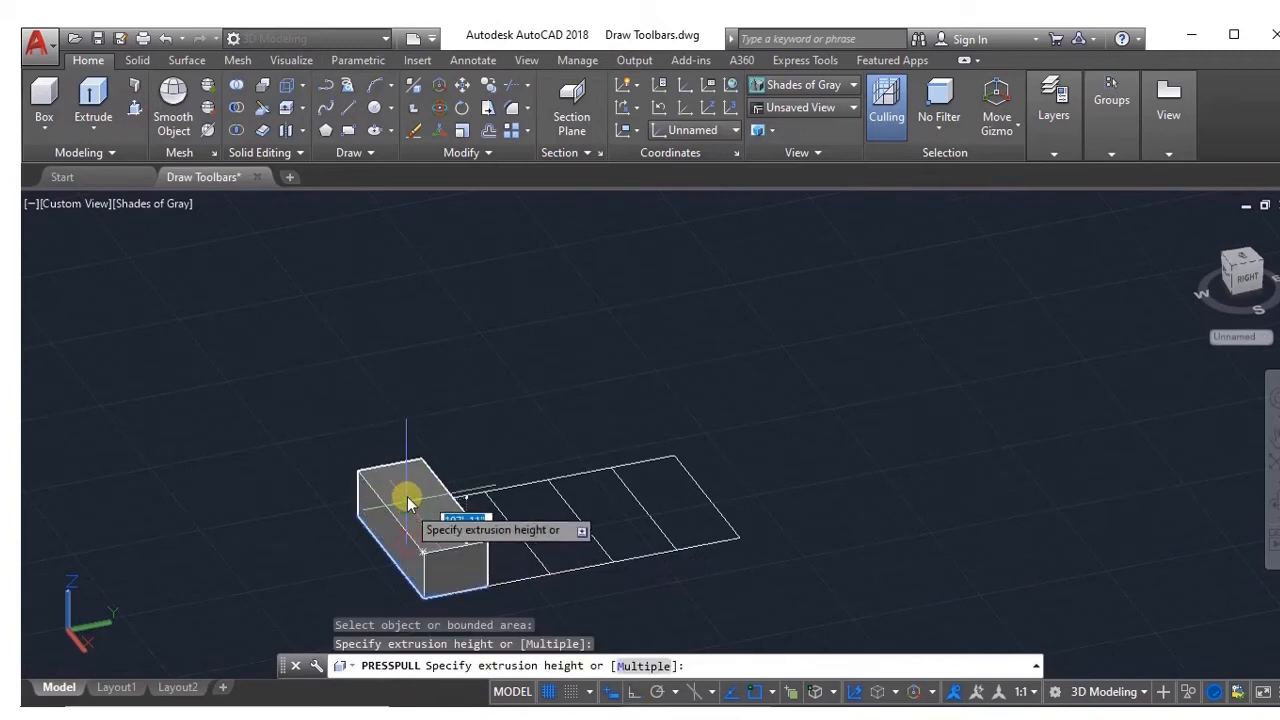
click(408, 501)
click(494, 538)
click(473, 461)
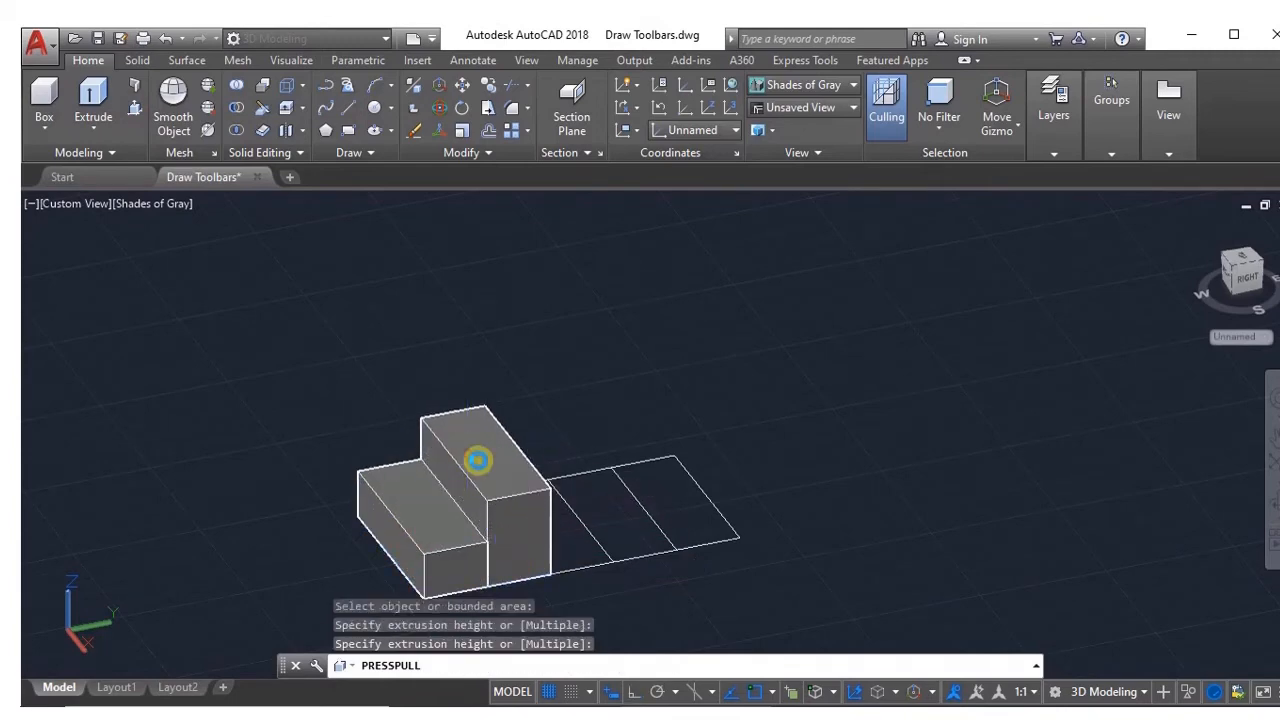
Step: Presspull the remaining three strips to successively greater heights to complete a five-step staircase
click(573, 546)
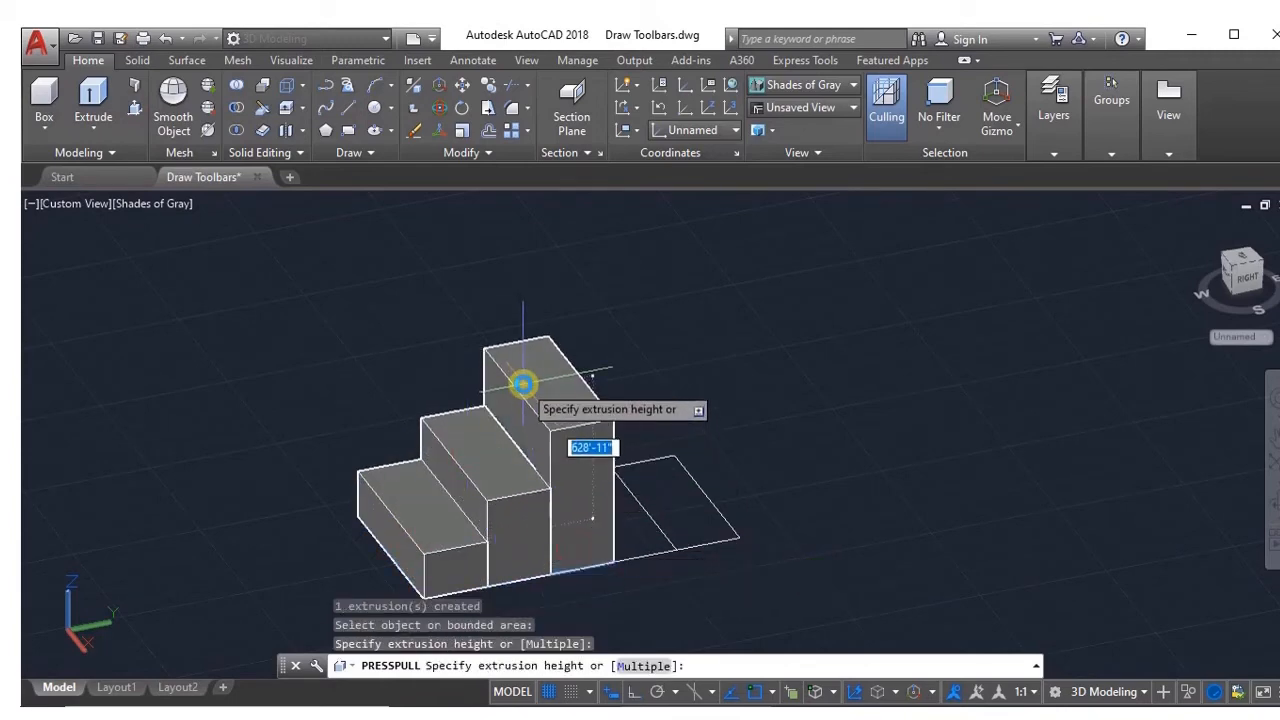
click(521, 383)
click(634, 525)
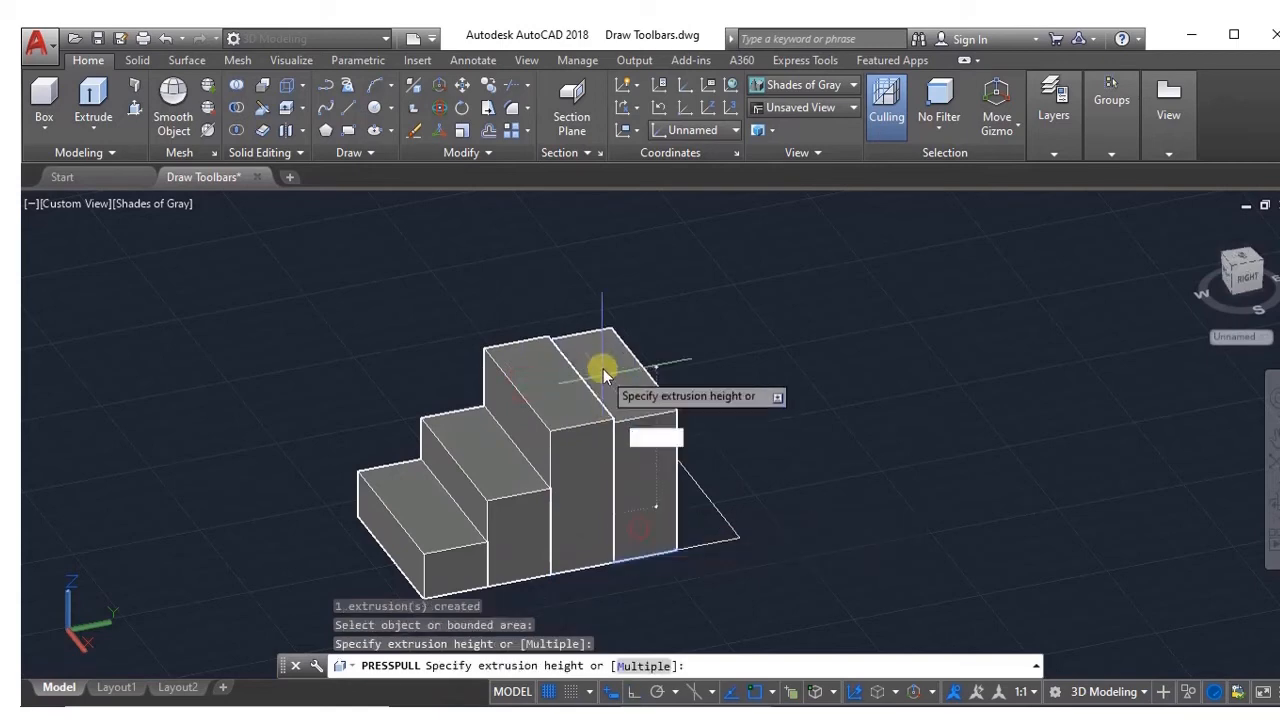
click(587, 321)
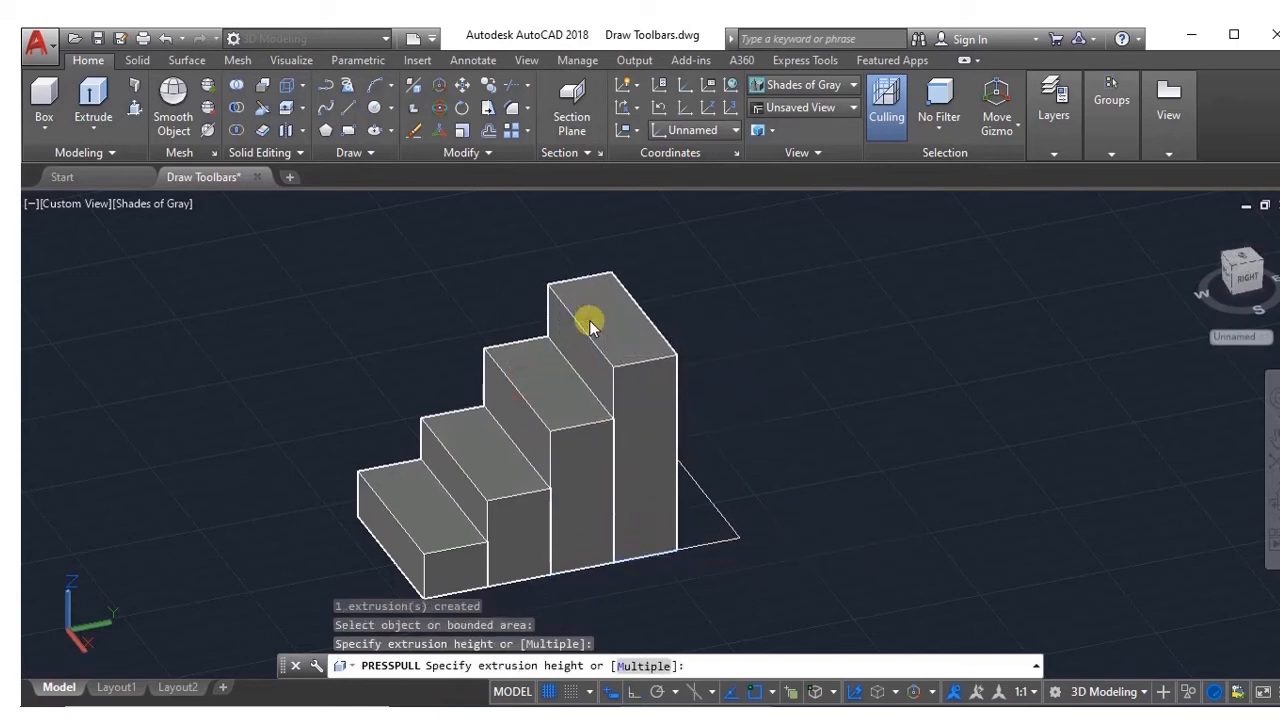
click(699, 528)
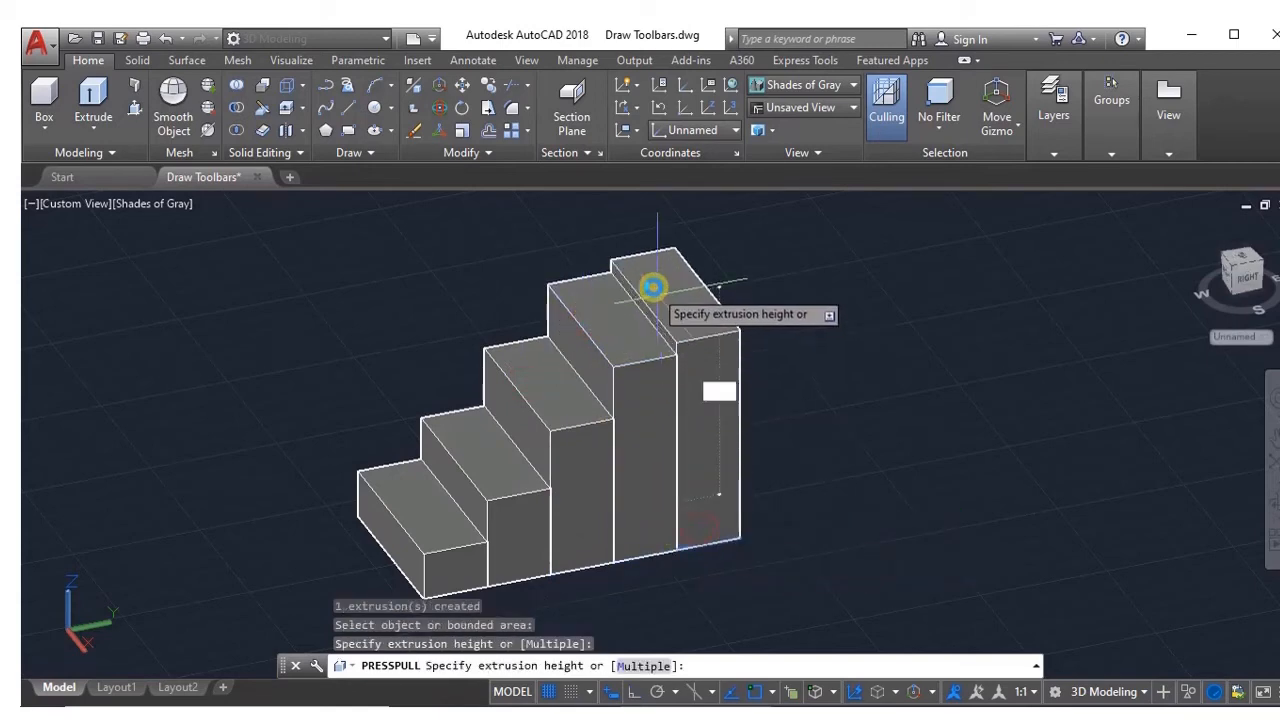
click(629, 274)
key(Escape)
key(Escape)
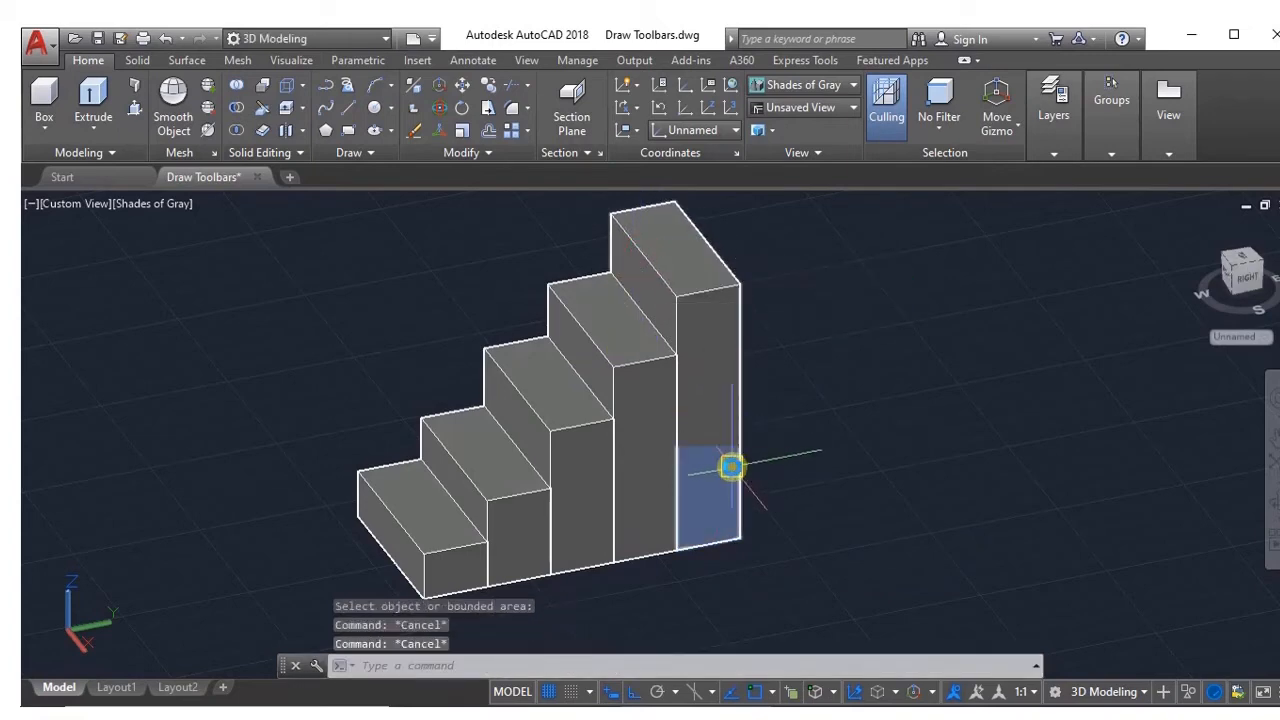
Step: Move the tallest and the lowest stair blocks away from the staircase in opposite directions along the row
ctrl+click(726, 470)
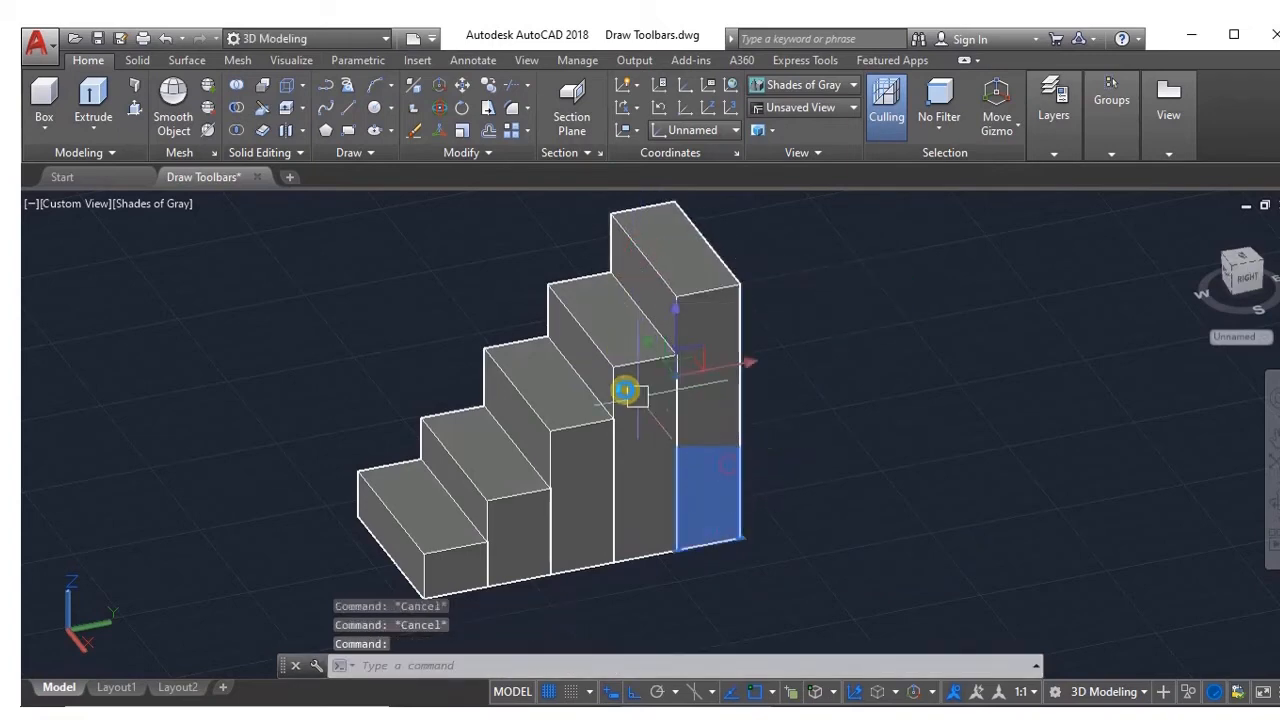
click(745, 366)
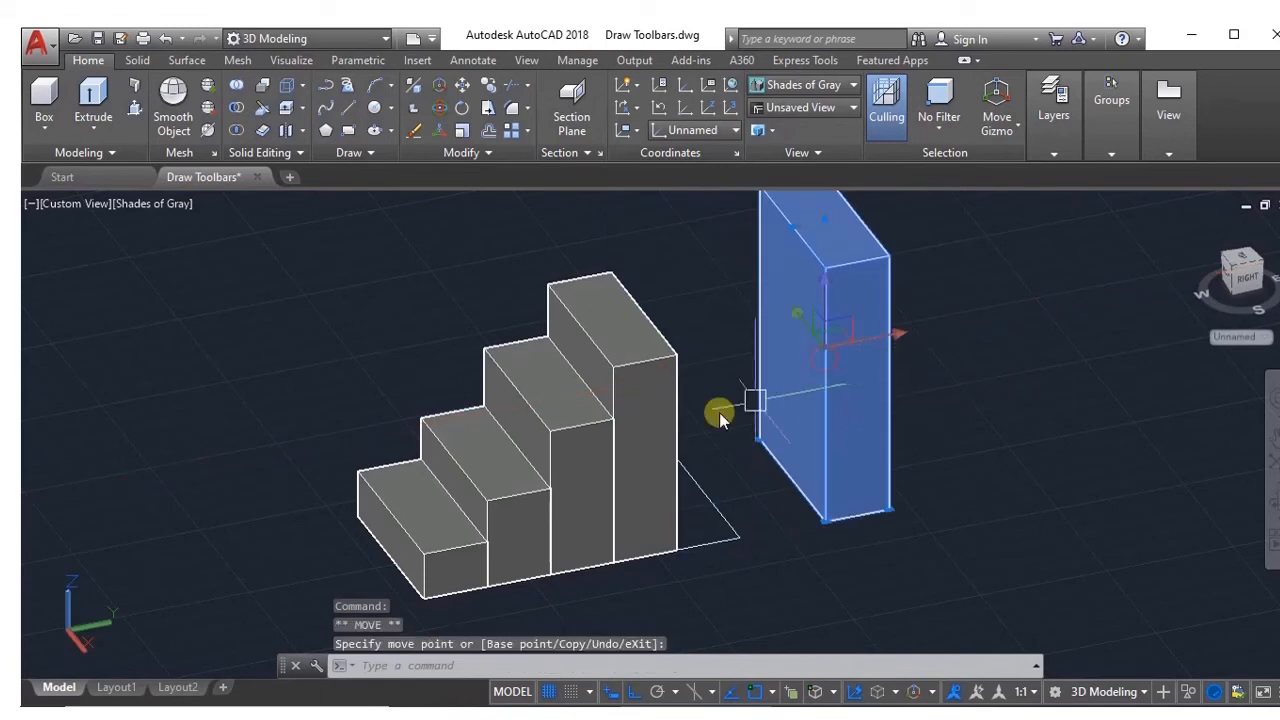
key(Escape)
click(415, 523)
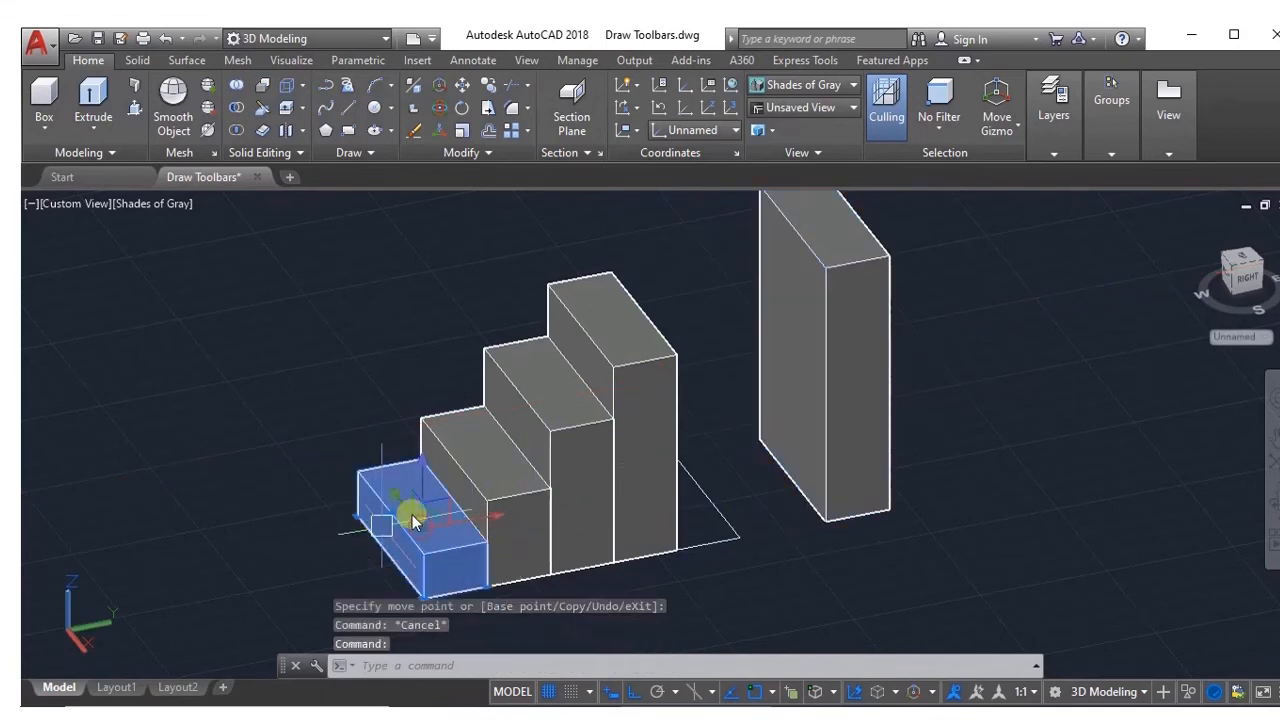
click(499, 522)
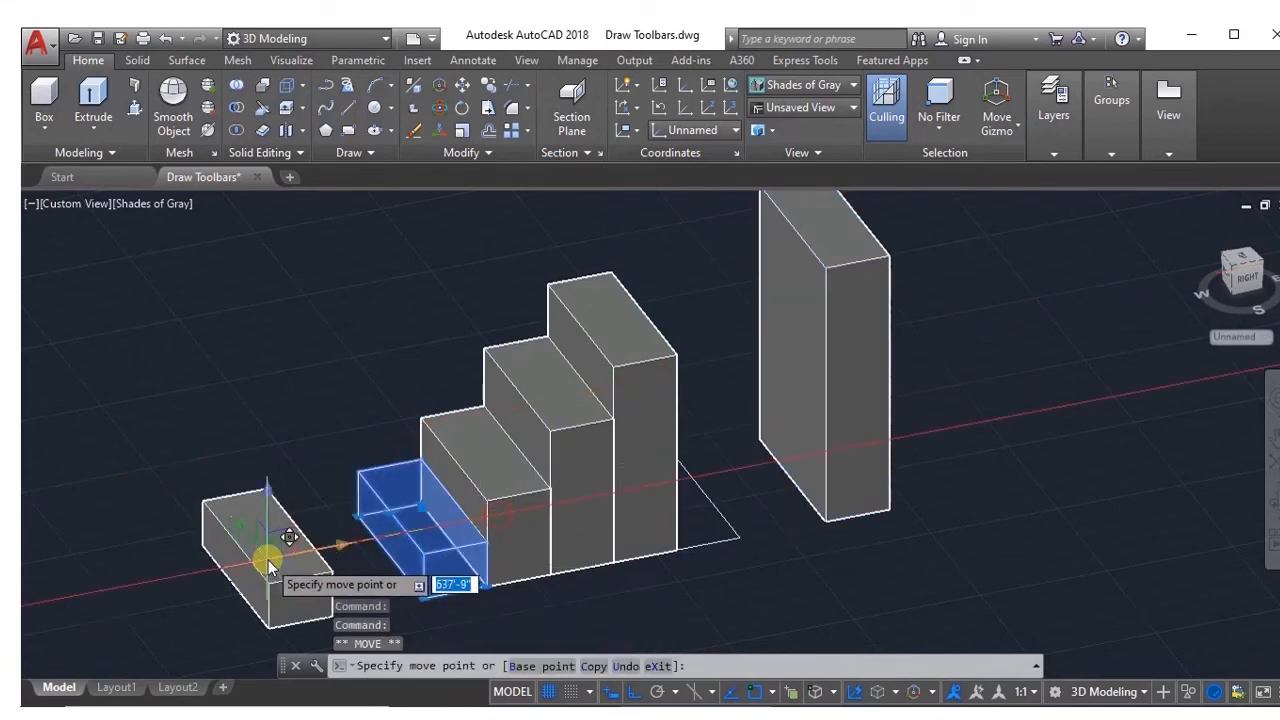
key(Escape)
key(Escape)
key(Escape)
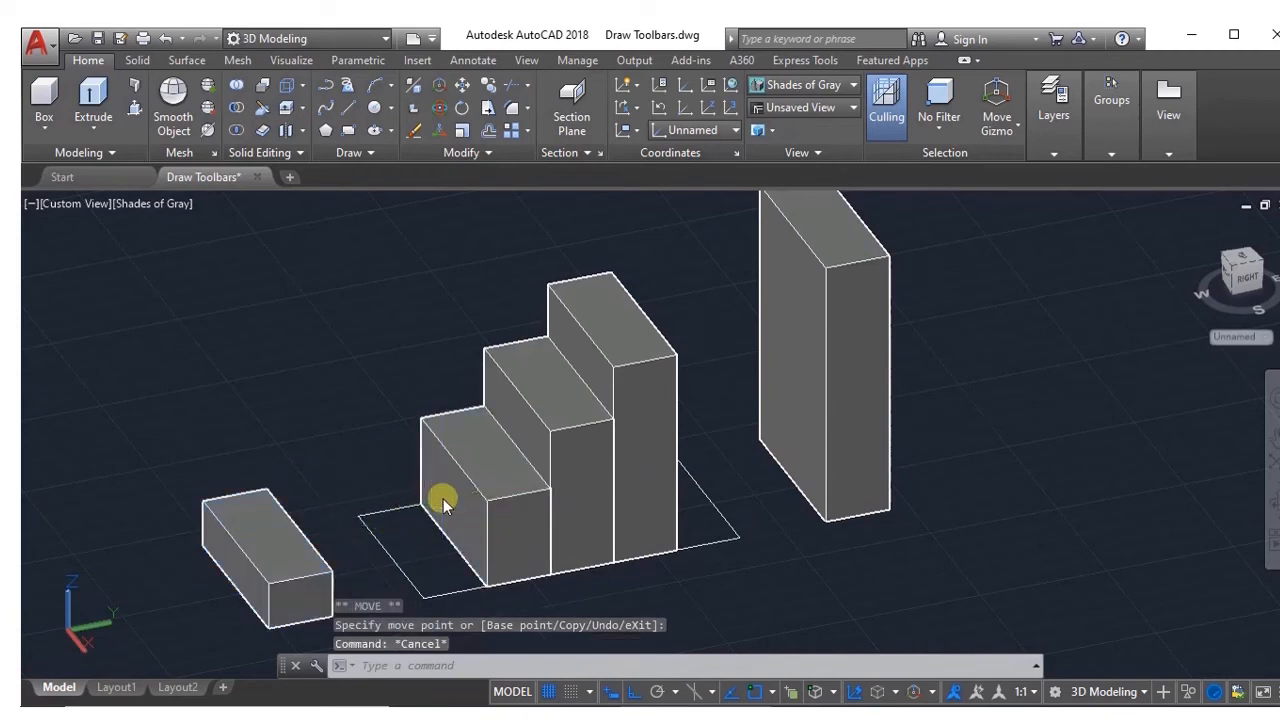
Step: Undo the moves of the tallest and lowest blocks to restore the staircase
key(ctrl+z)
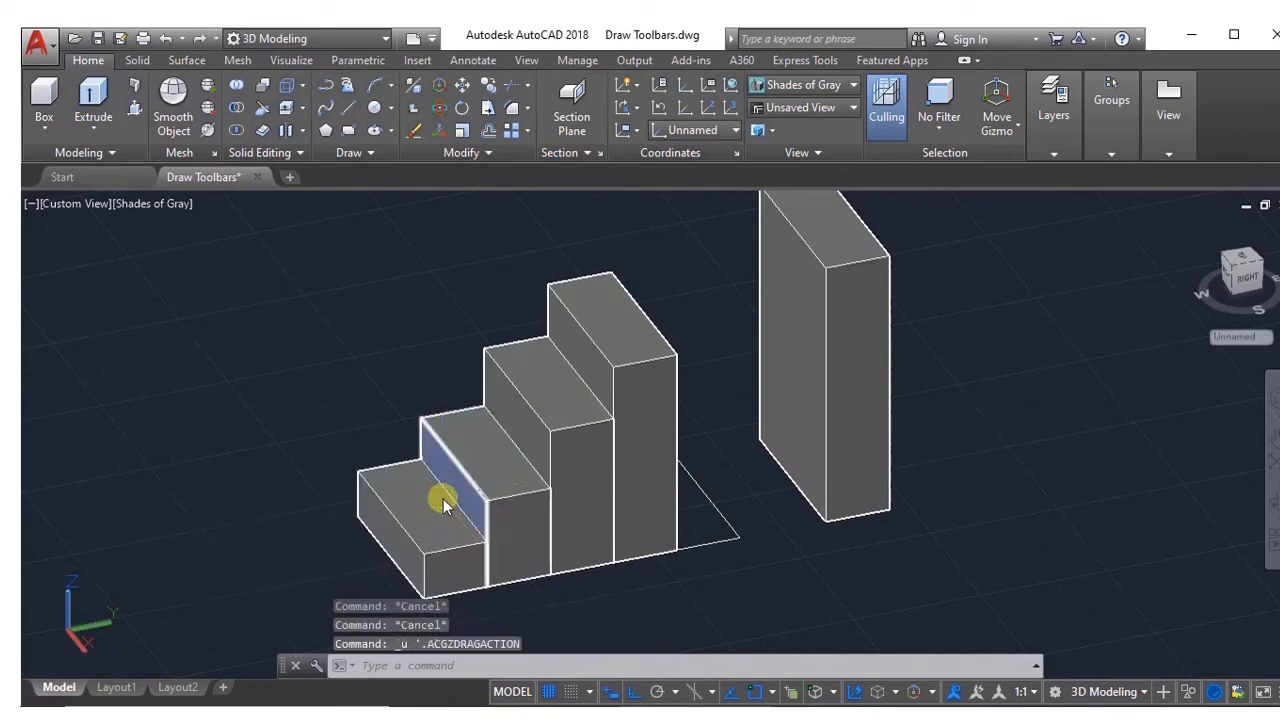
key(ctrl+z)
key(ctrl+z)
scroll(700, 412, down, 4)
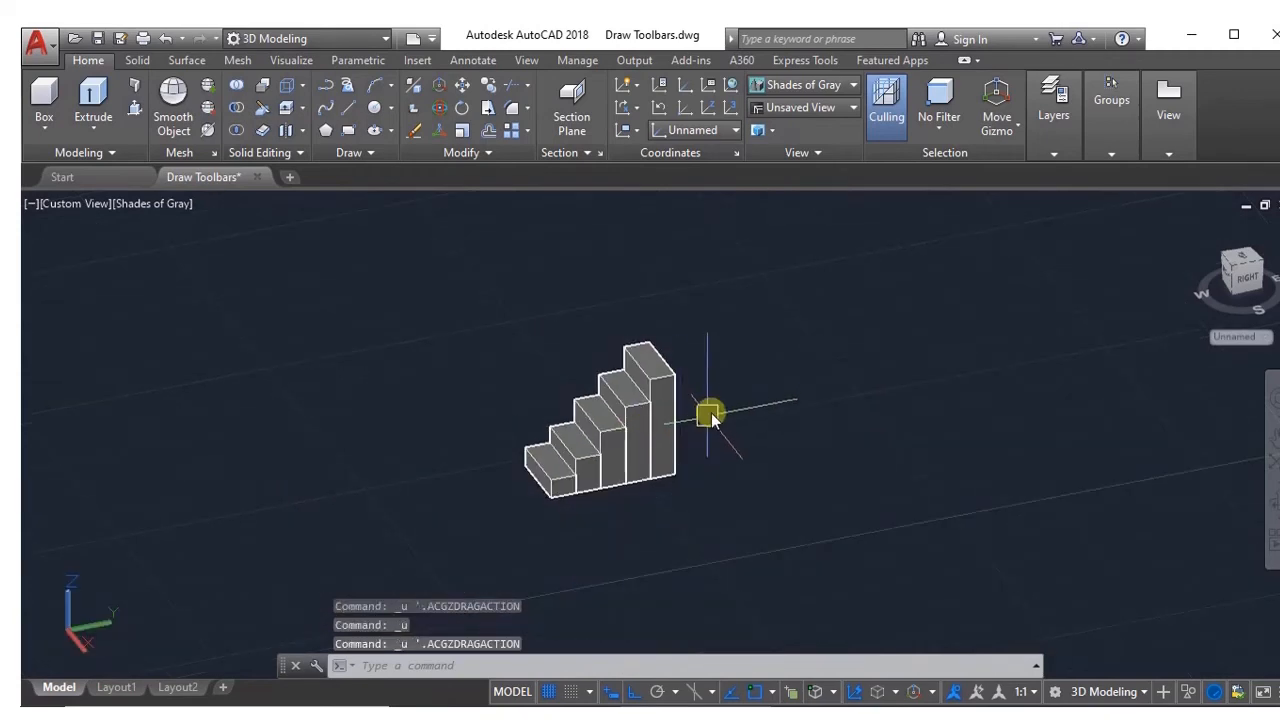
middle_drag(746, 434, 716, 425)
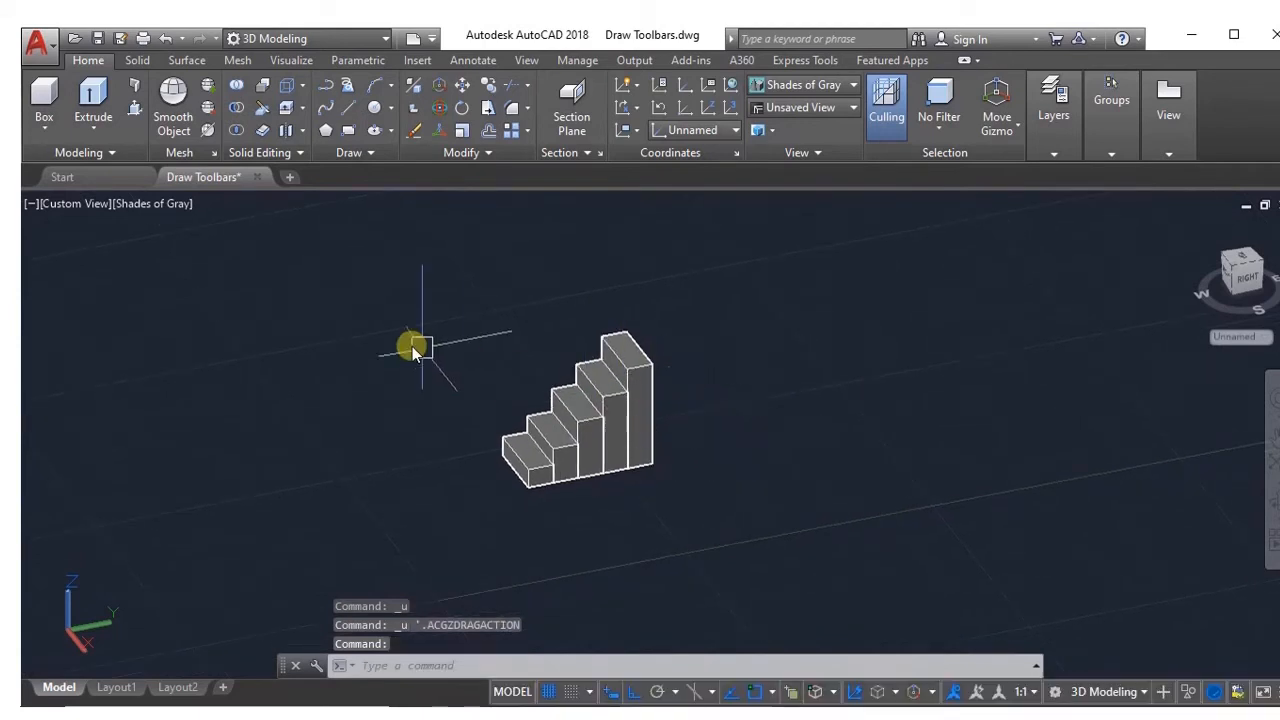
Step: Union all five stair blocks into a single staircase solid
click(238, 88)
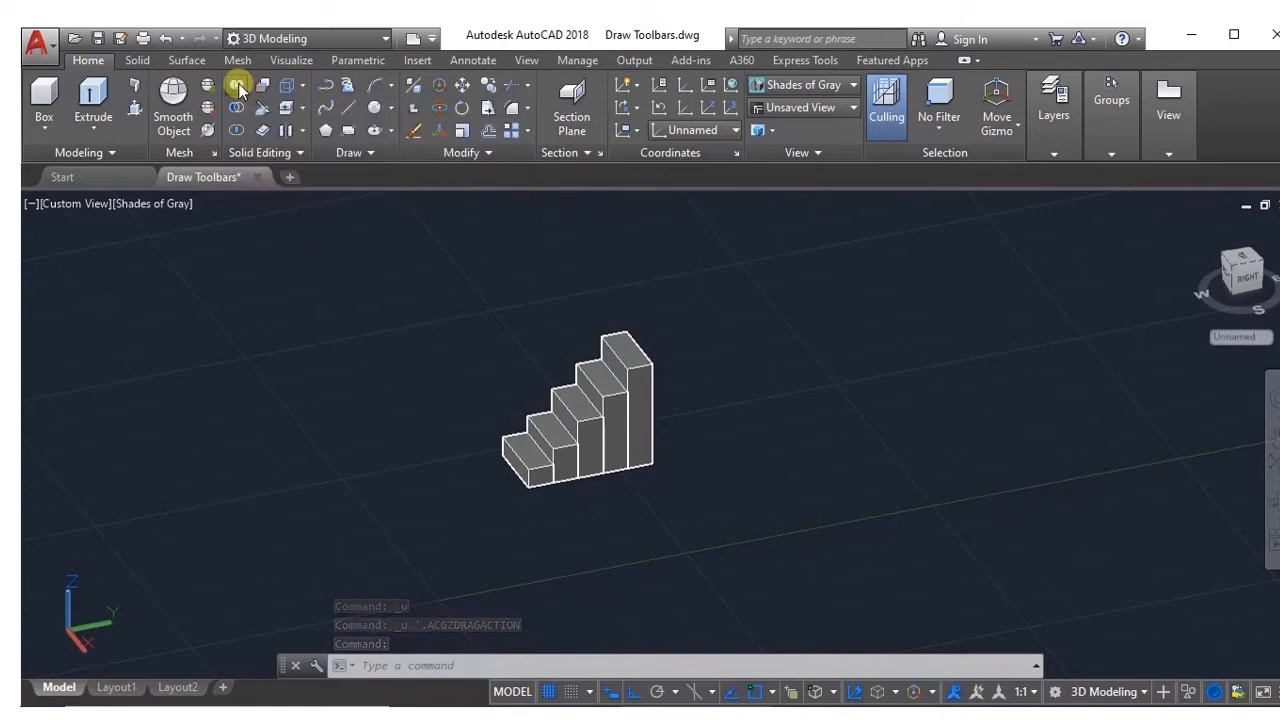
click(446, 287)
click(741, 510)
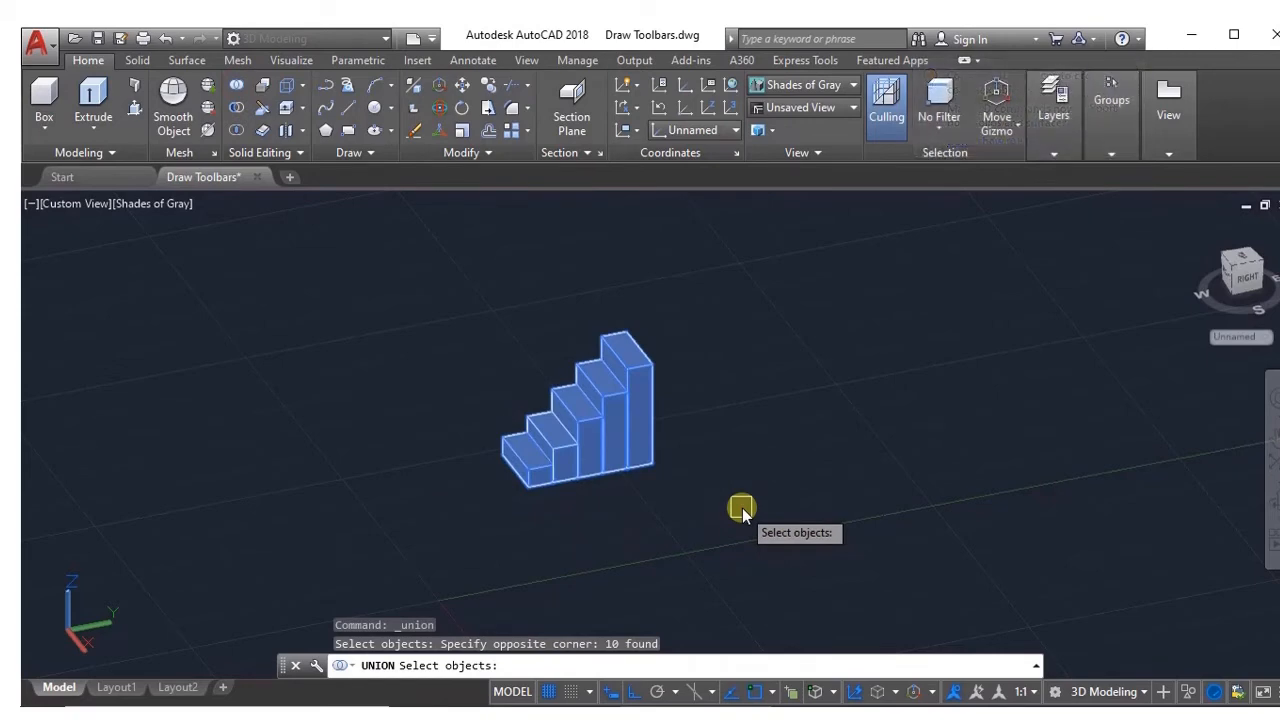
key(Return)
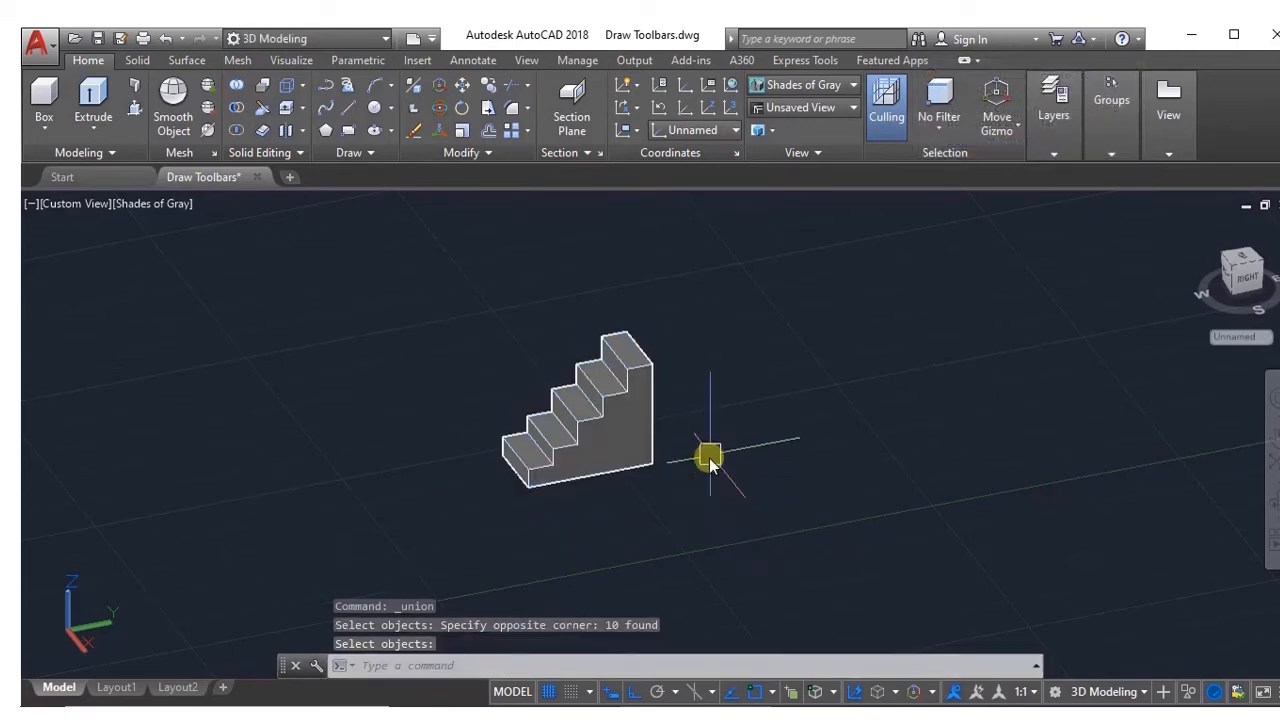
mouse_move(717, 420)
shift+middle_down()
mouse_move(777, 389)
mouse_move(749, 371)
mouse_move(729, 457)
mouse_move(763, 463)
mouse_move(767, 434)
shift+middle_up()
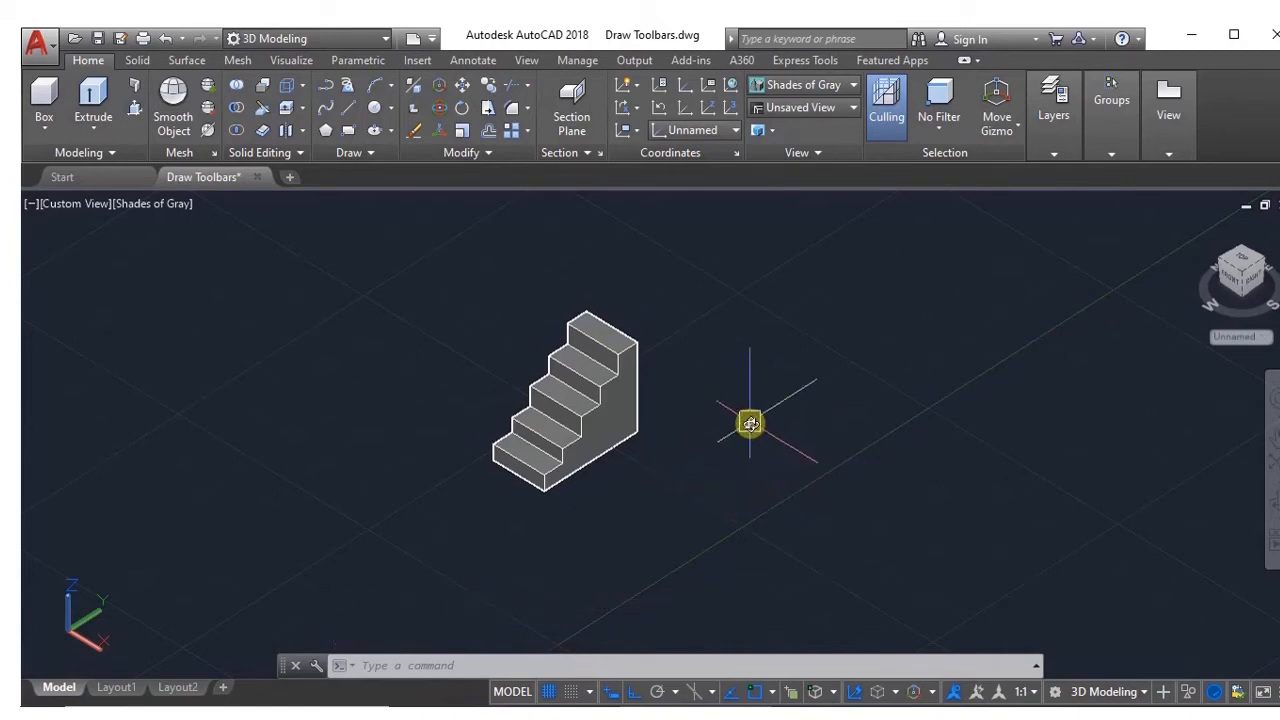
shift+middle_drag(749, 420, 762, 385)
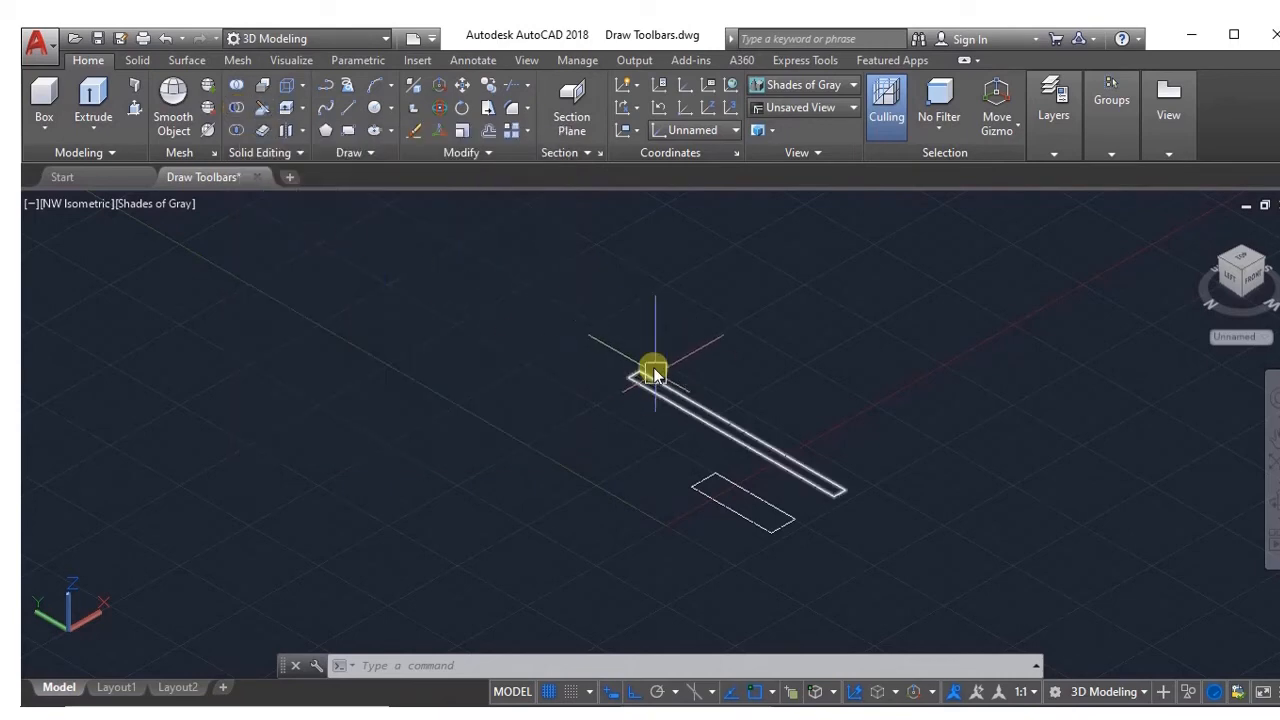
Step: Presspull the long narrow rectangle upward into a tall wall
key(Escape)
key(Escape)
key(Escape)
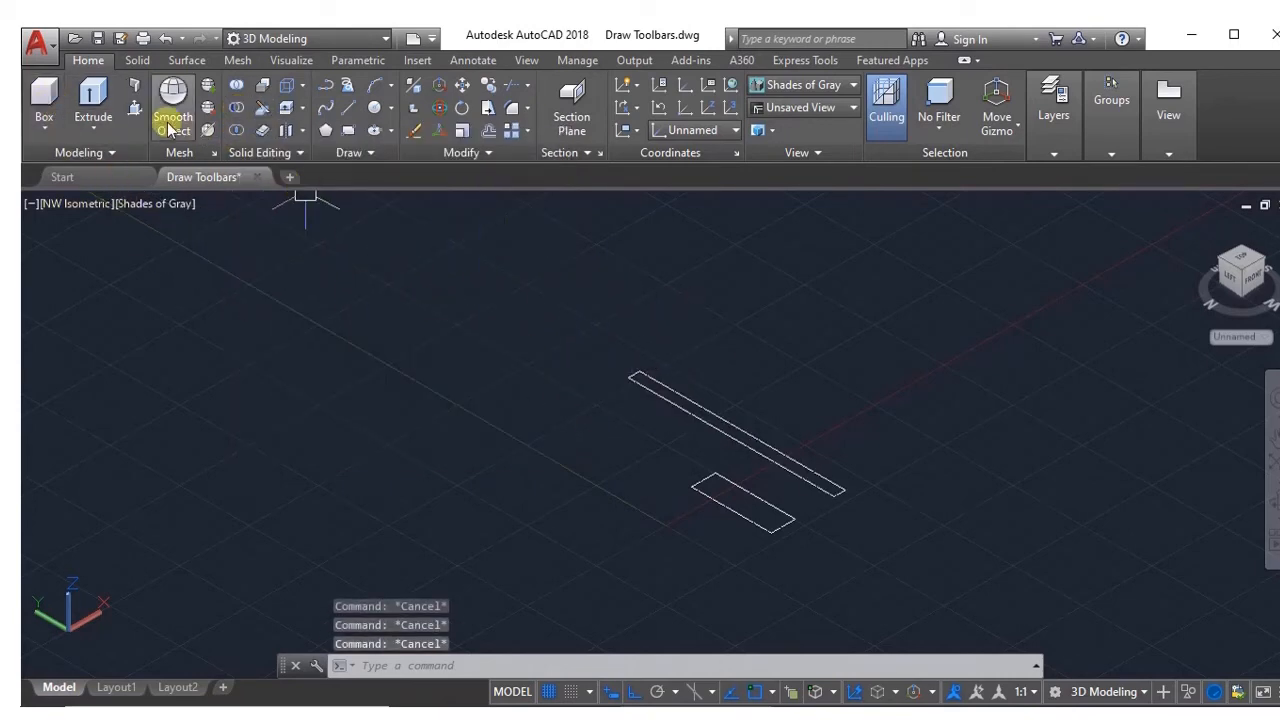
click(132, 109)
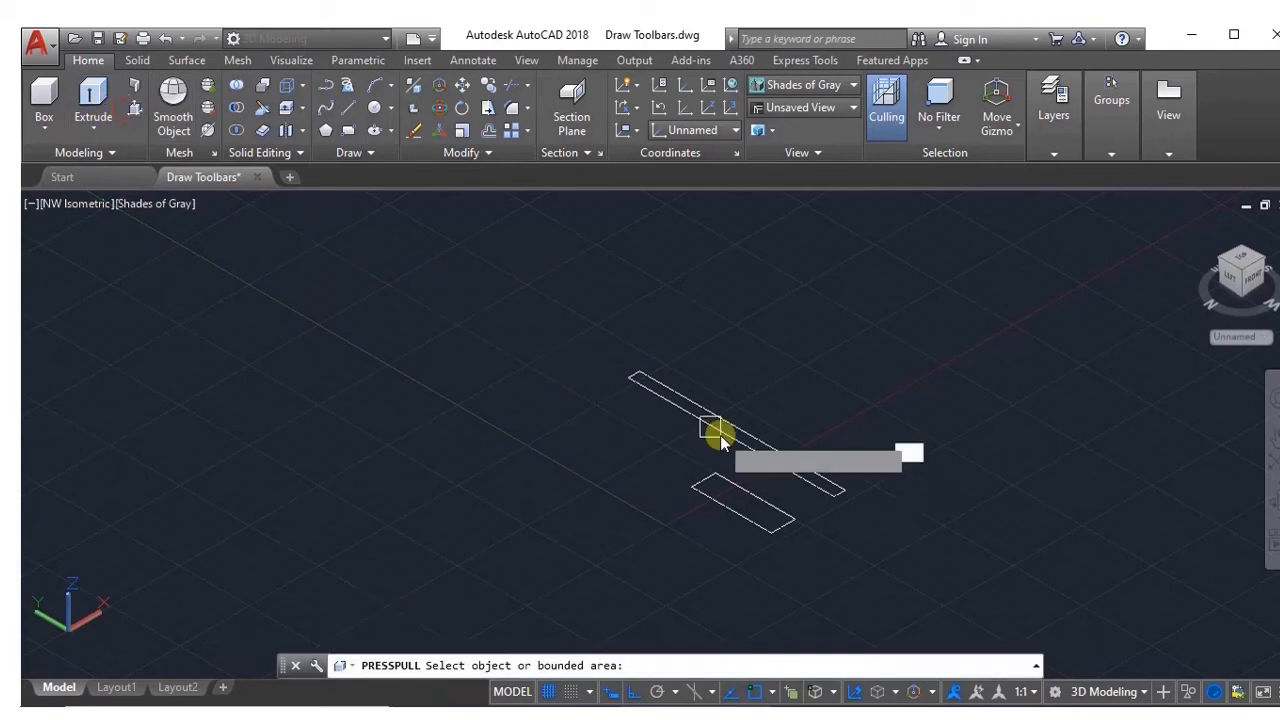
scroll(817, 481, up, 2)
click(817, 481)
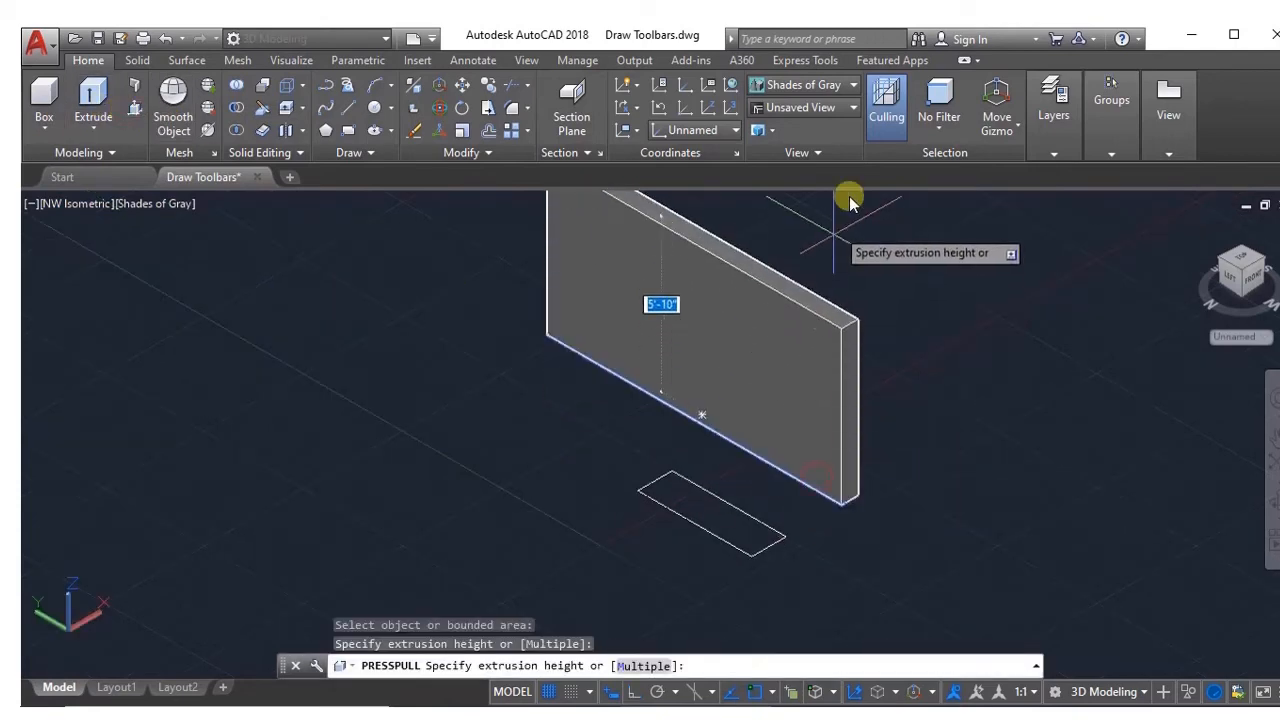
scroll(857, 208, down, 2)
middle_drag(851, 213, 772, 355)
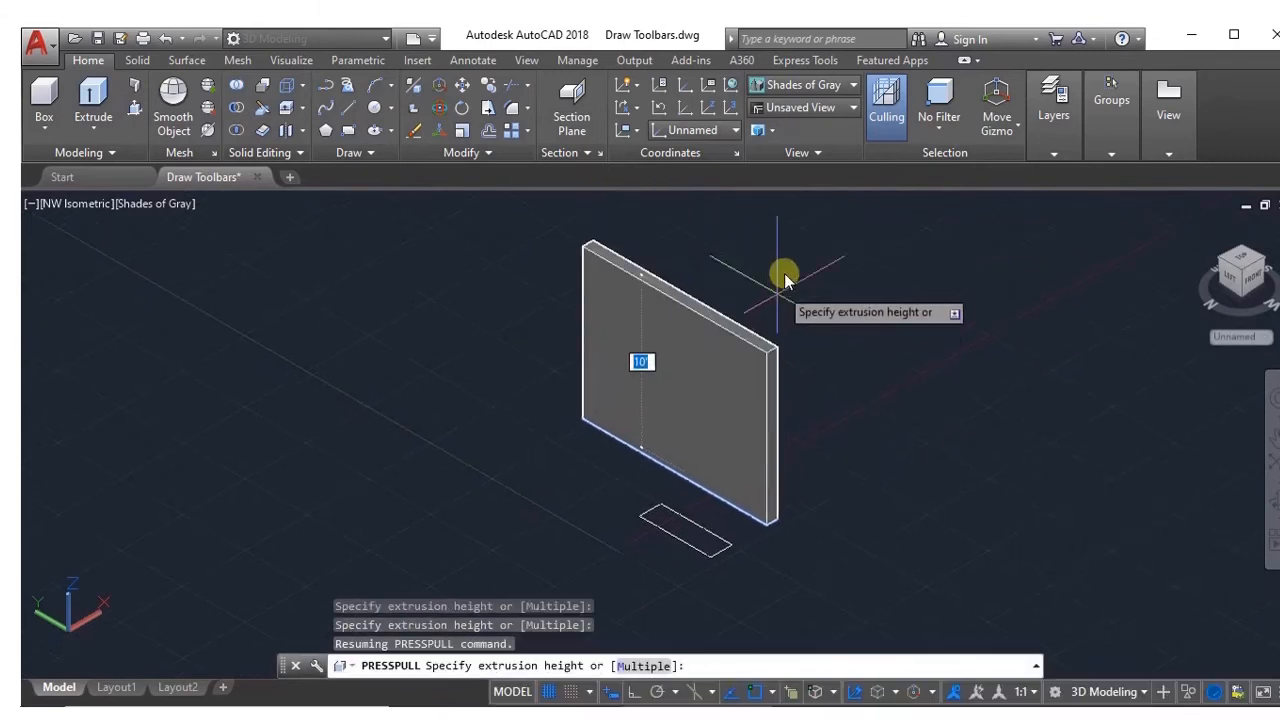
click(781, 270)
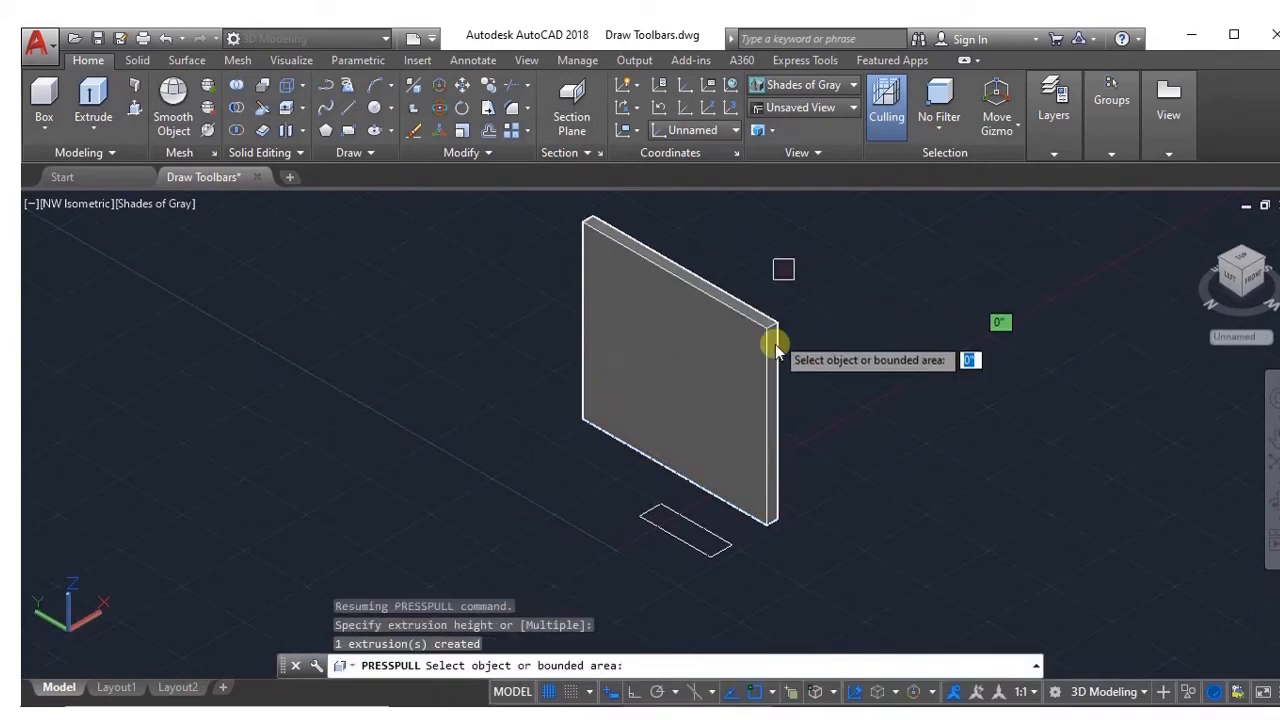
Step: Presspull the shorter rectangle in front of the wall upward into a door-sized block lower than the wall
click(692, 536)
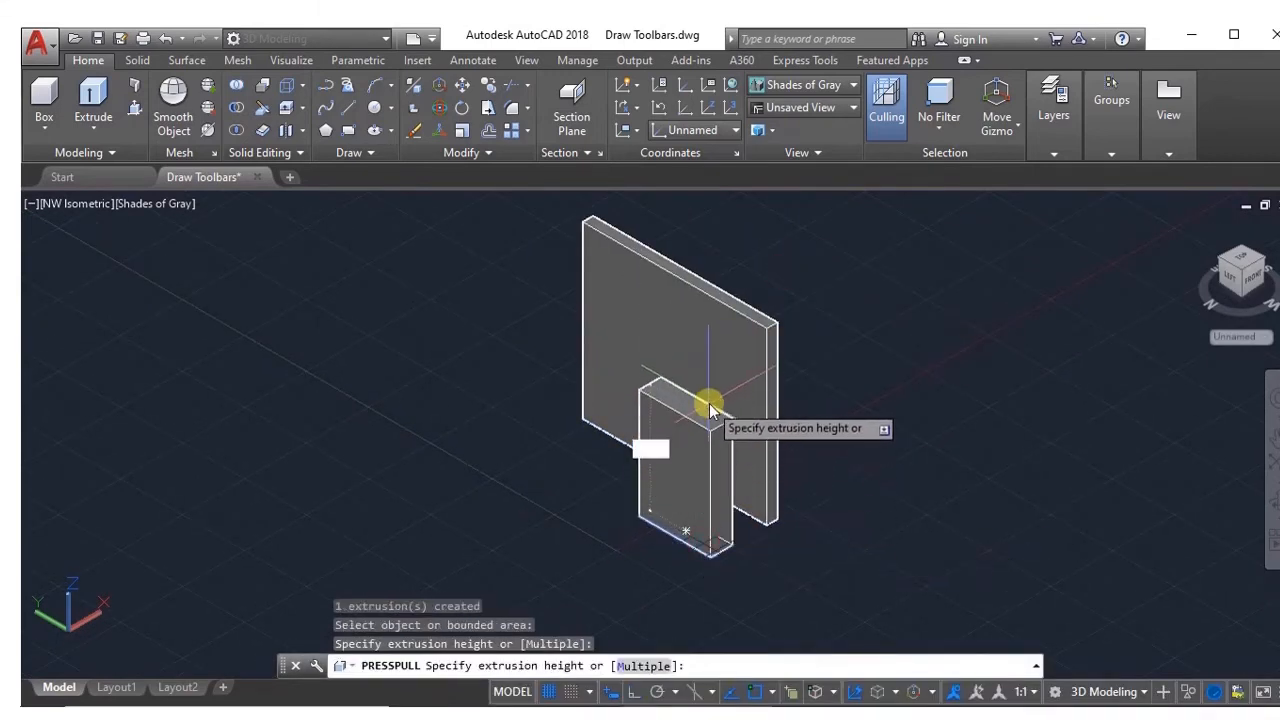
click(708, 391)
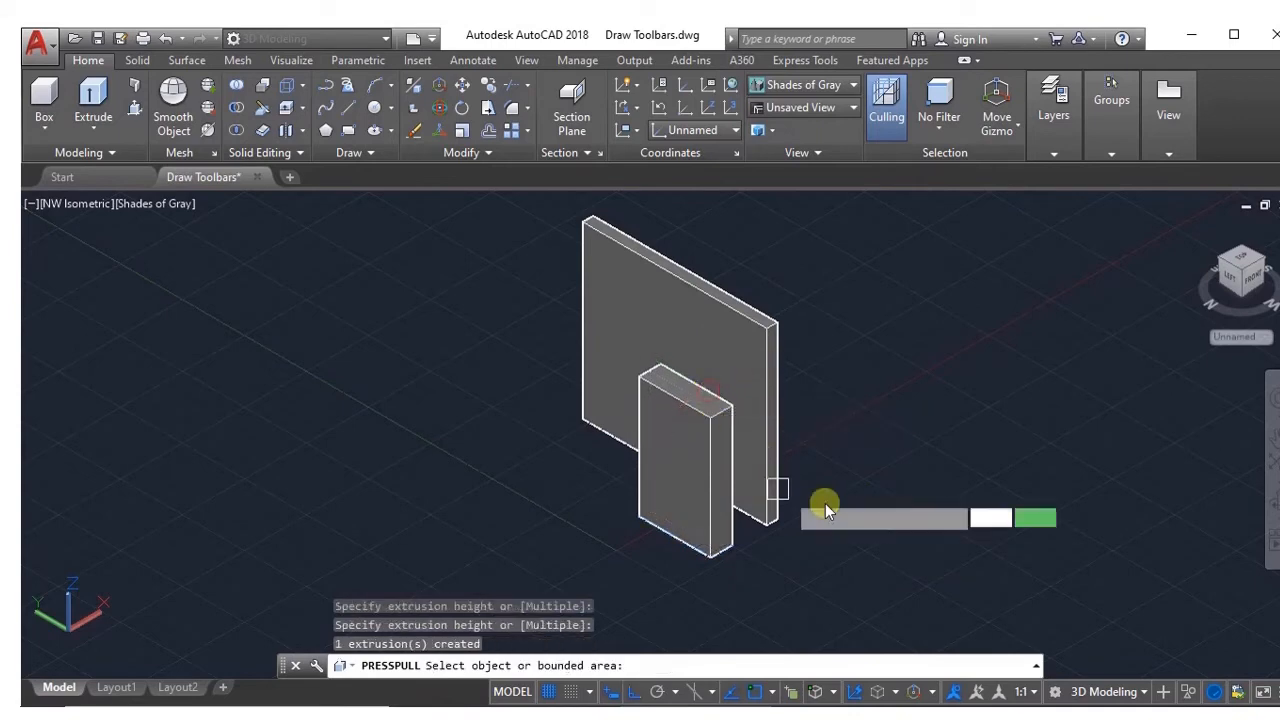
key(Escape)
key(Escape)
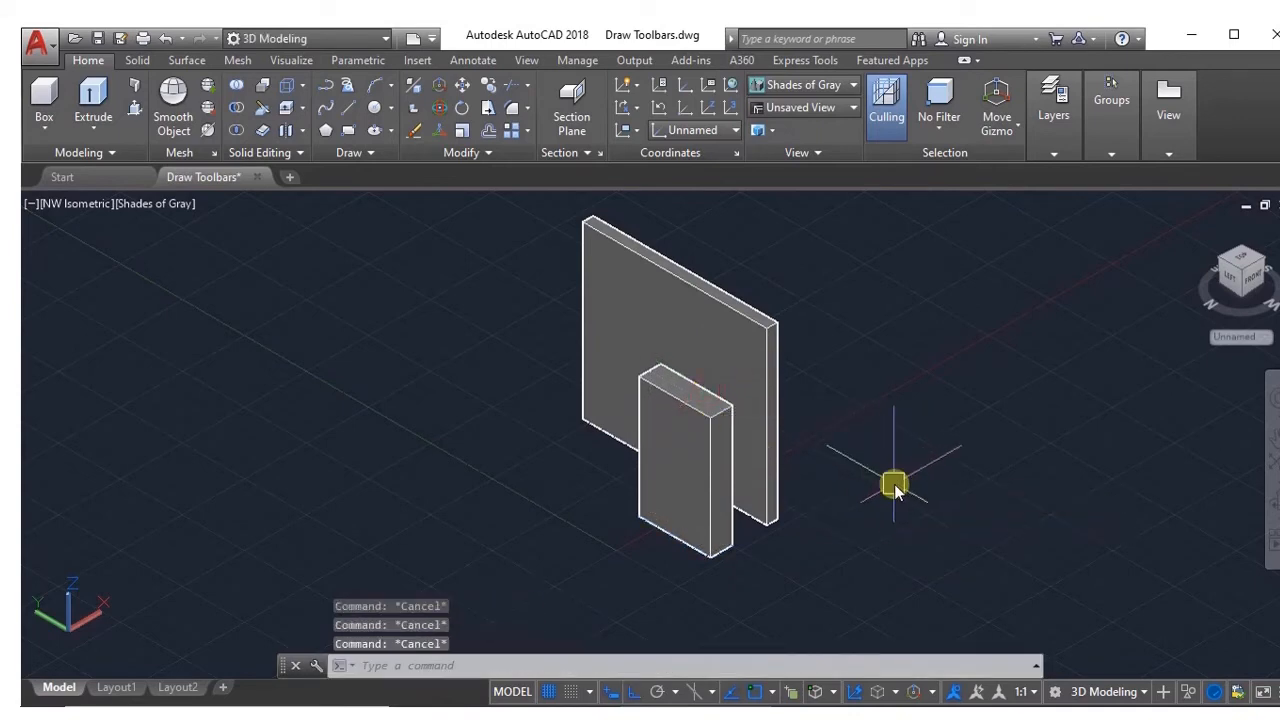
Step: Move the door-sized block along its green Y axis into the wall so that it overlaps the wall's thickness
shift+middle_drag(923, 454, 789, 517)
click(671, 465)
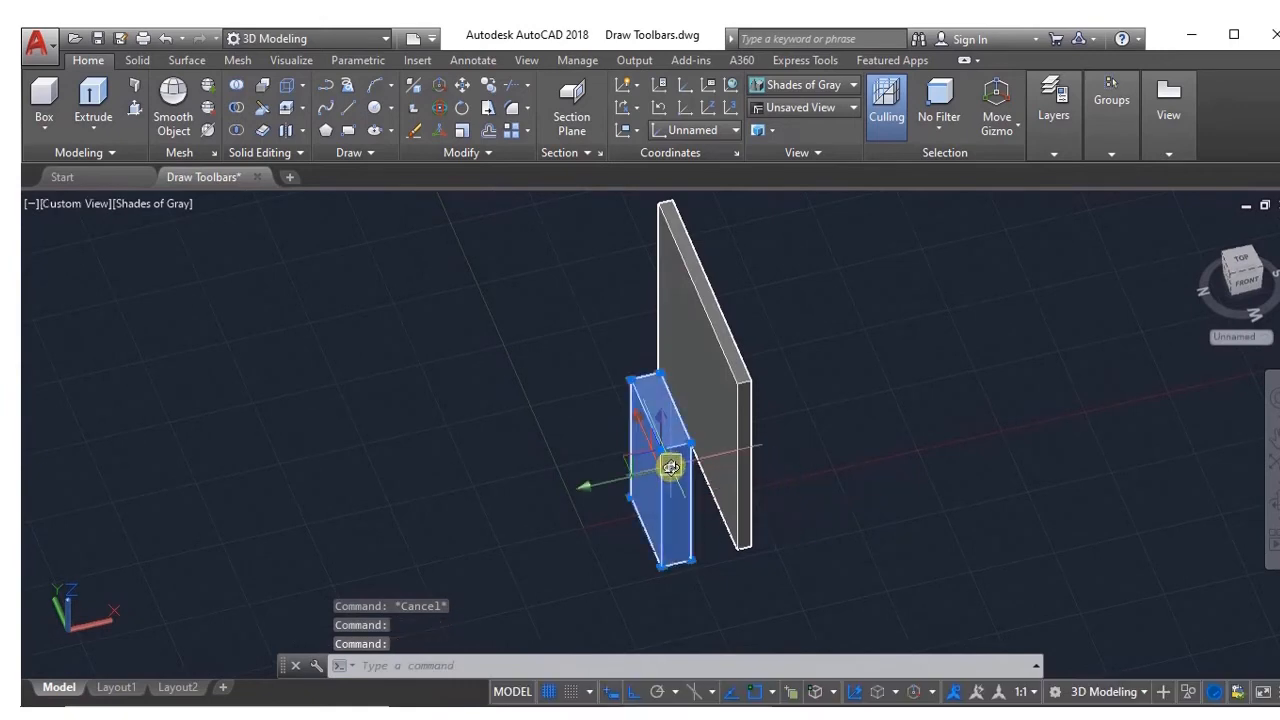
click(579, 483)
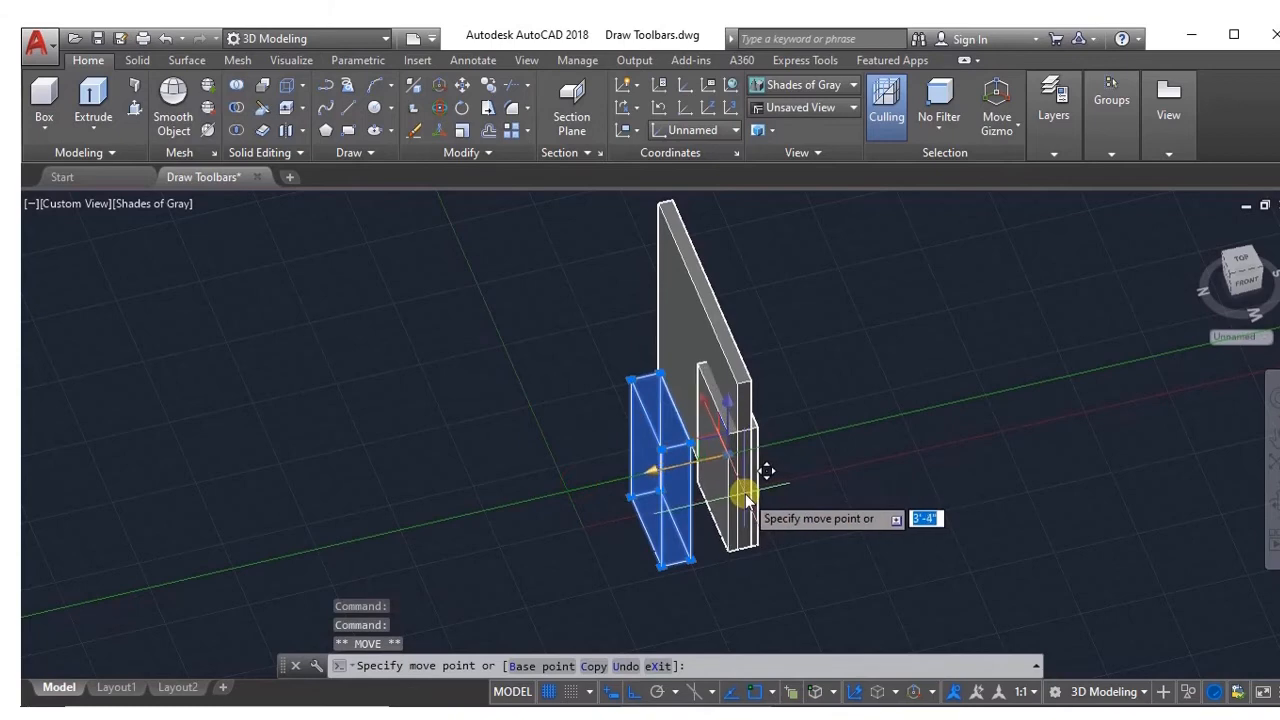
click(806, 512)
shift+middle_drag(812, 512, 943, 460)
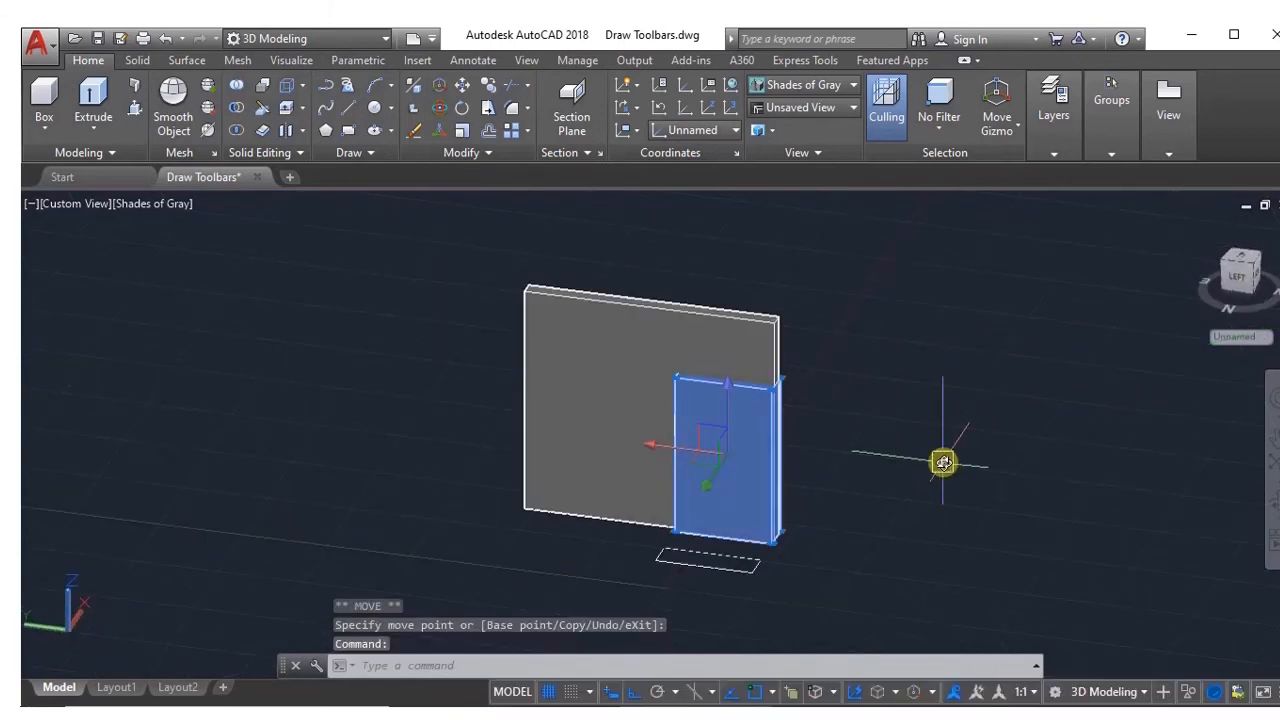
Step: Move the door-sized block along its red X axis, inward from the wall's end edge
click(651, 448)
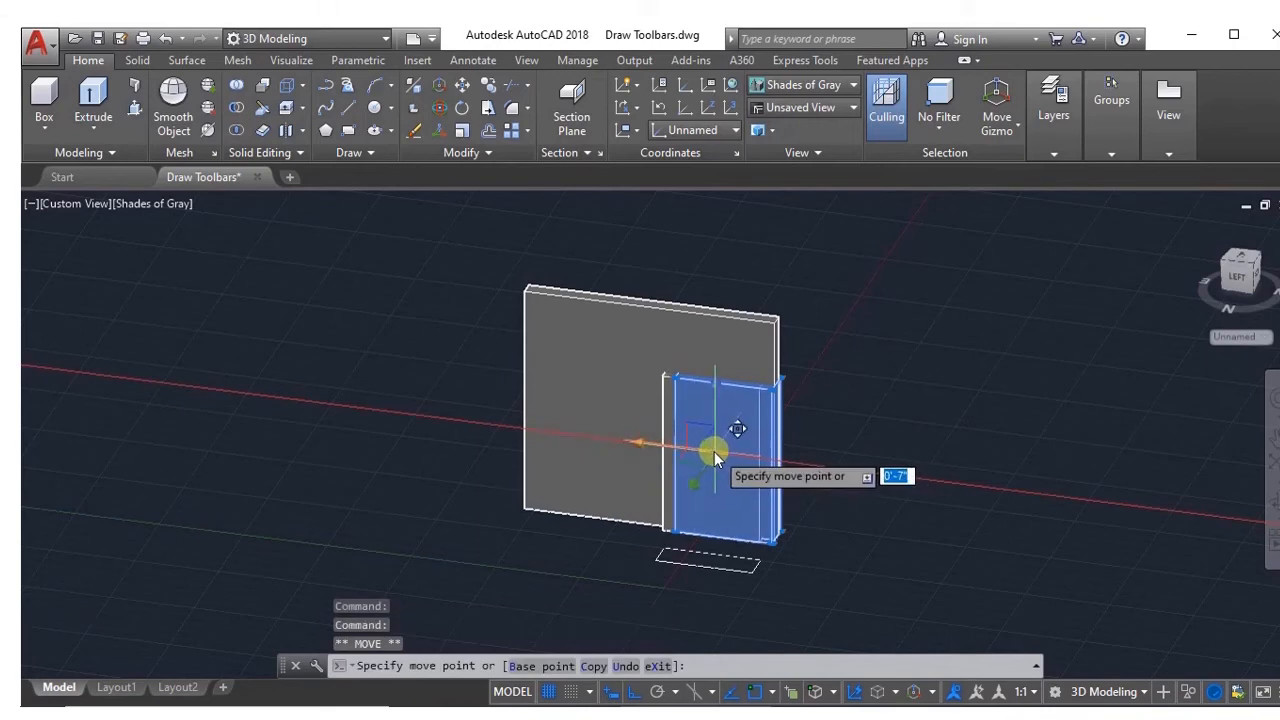
click(708, 451)
key(Escape)
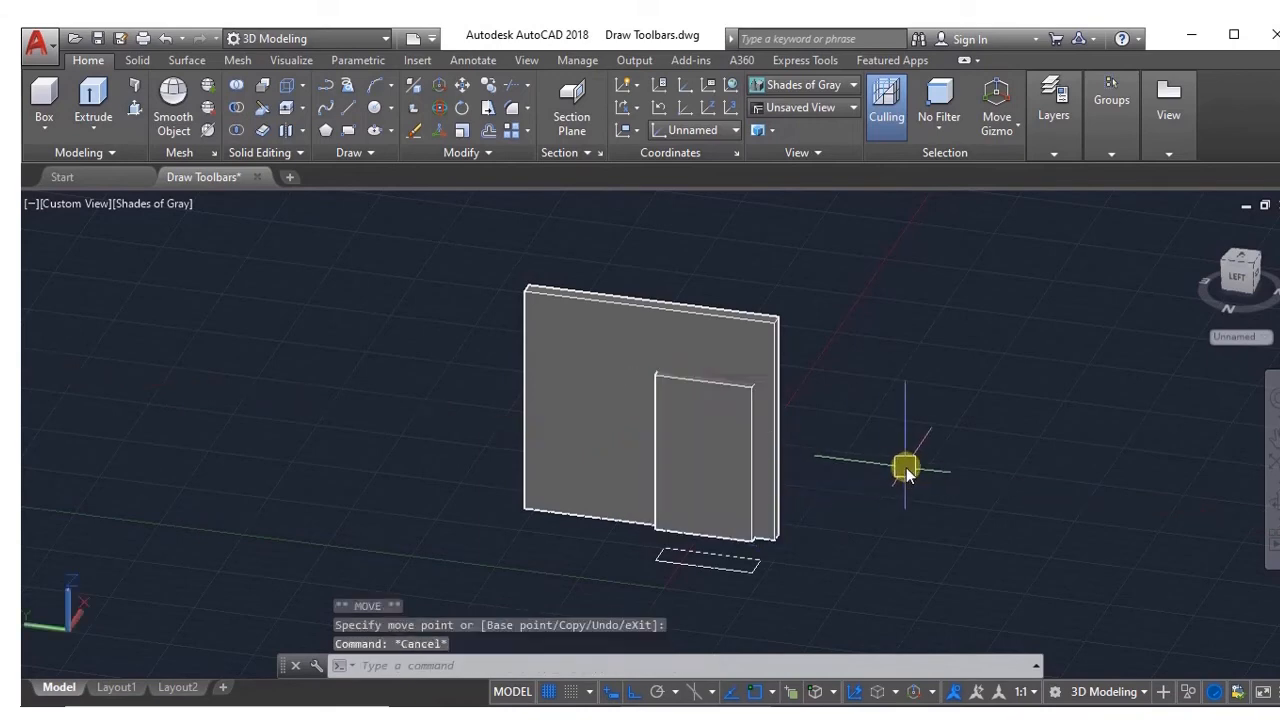
key(Escape)
Step: Subtract the door-sized block from the wall to cut a door opening
shift+middle_drag(903, 463, 929, 502)
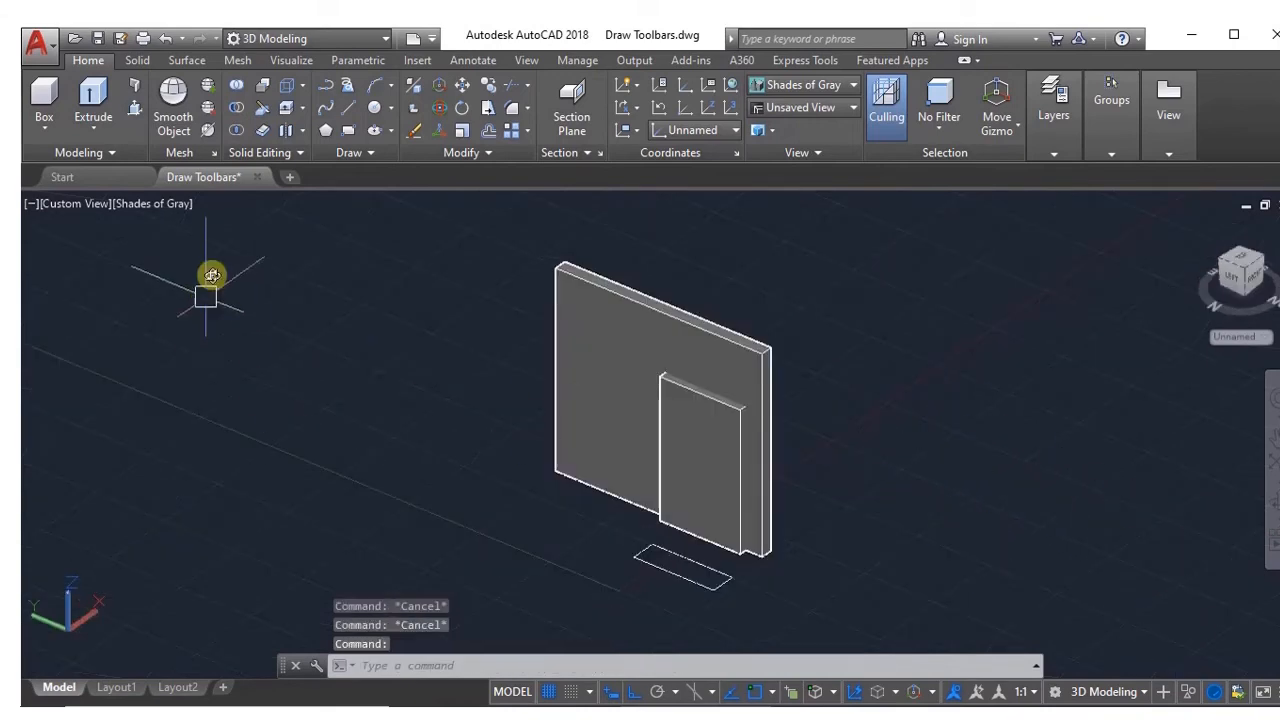
click(235, 110)
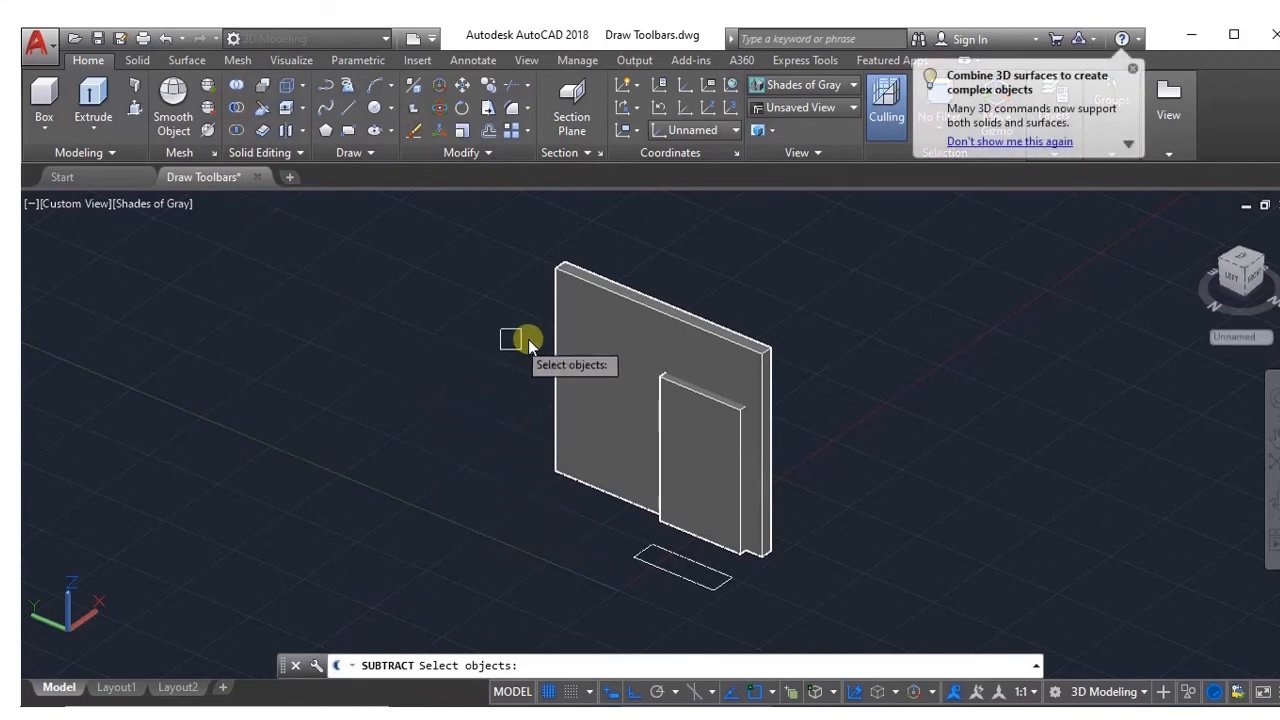
click(576, 327)
key(Return)
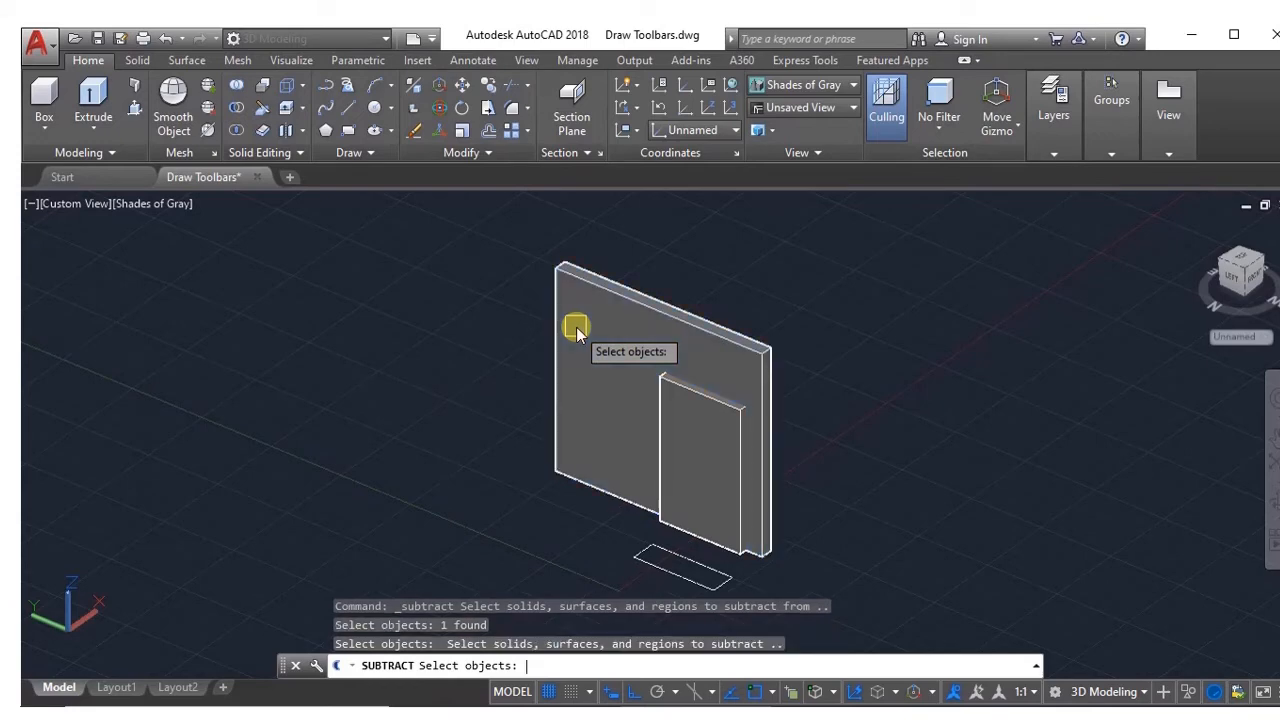
click(697, 462)
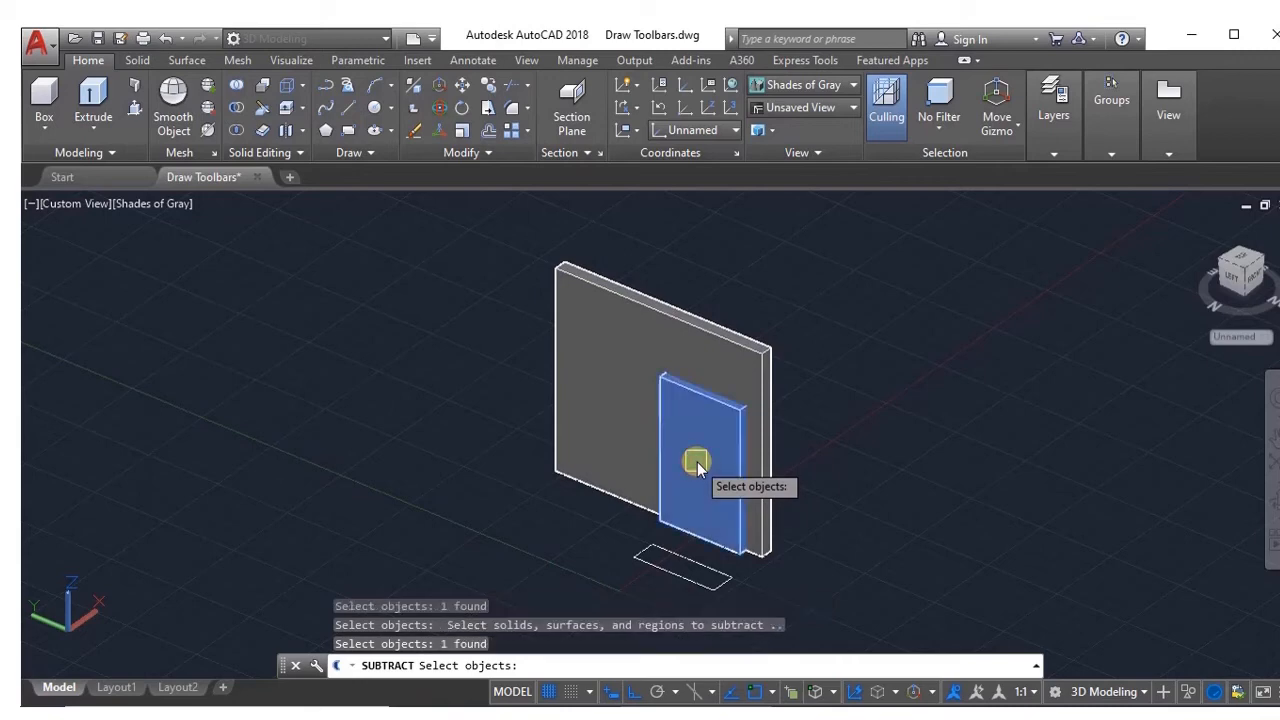
key(Return)
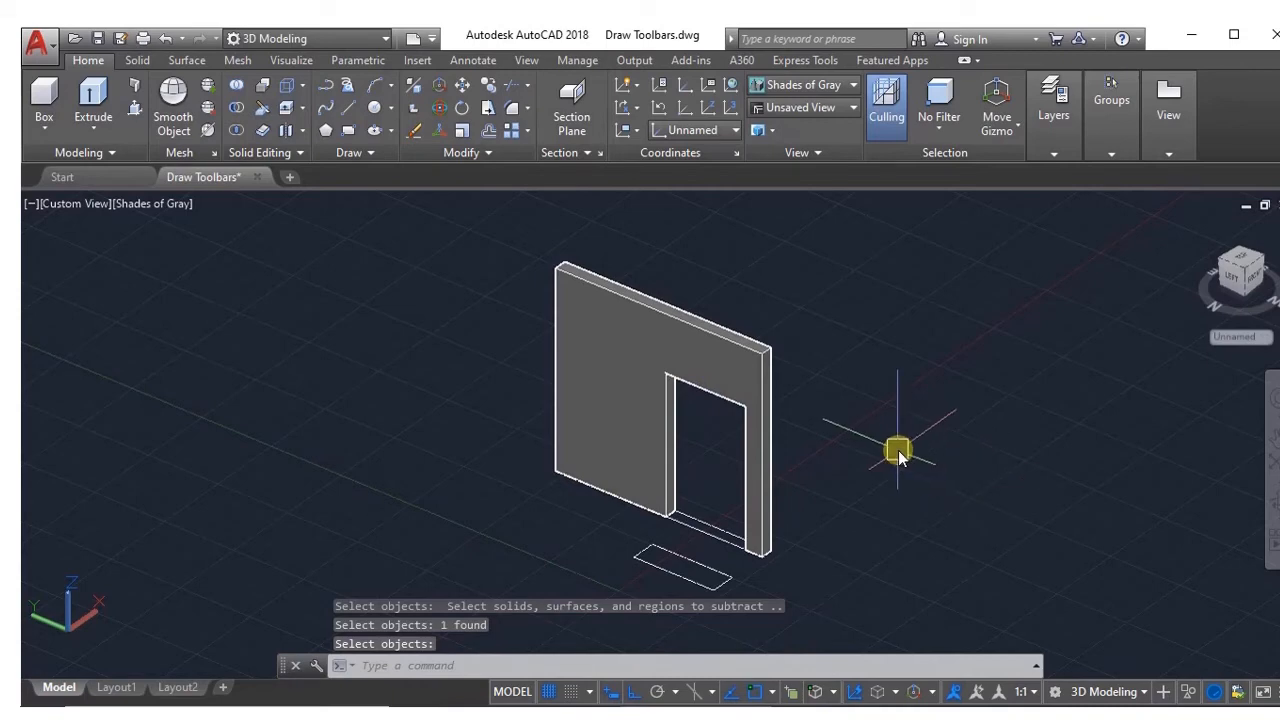
shift+middle_drag(901, 452, 935, 432)
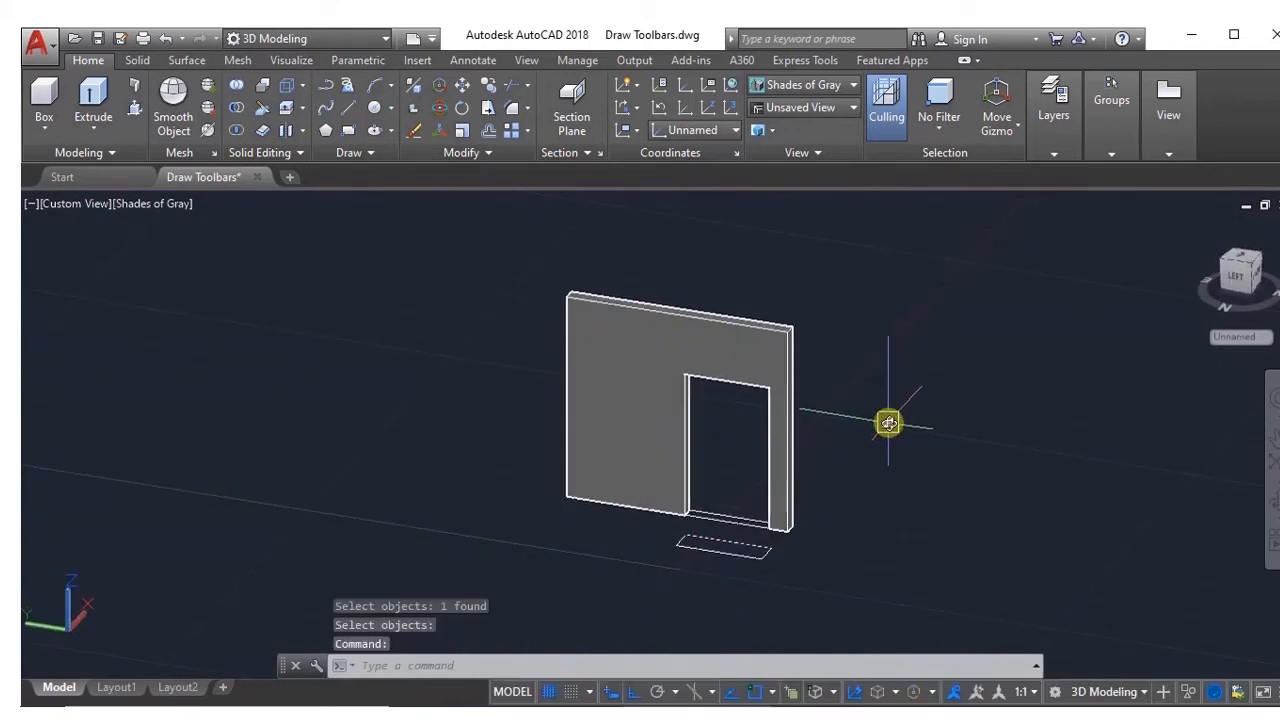
scroll(889, 423, down, 2)
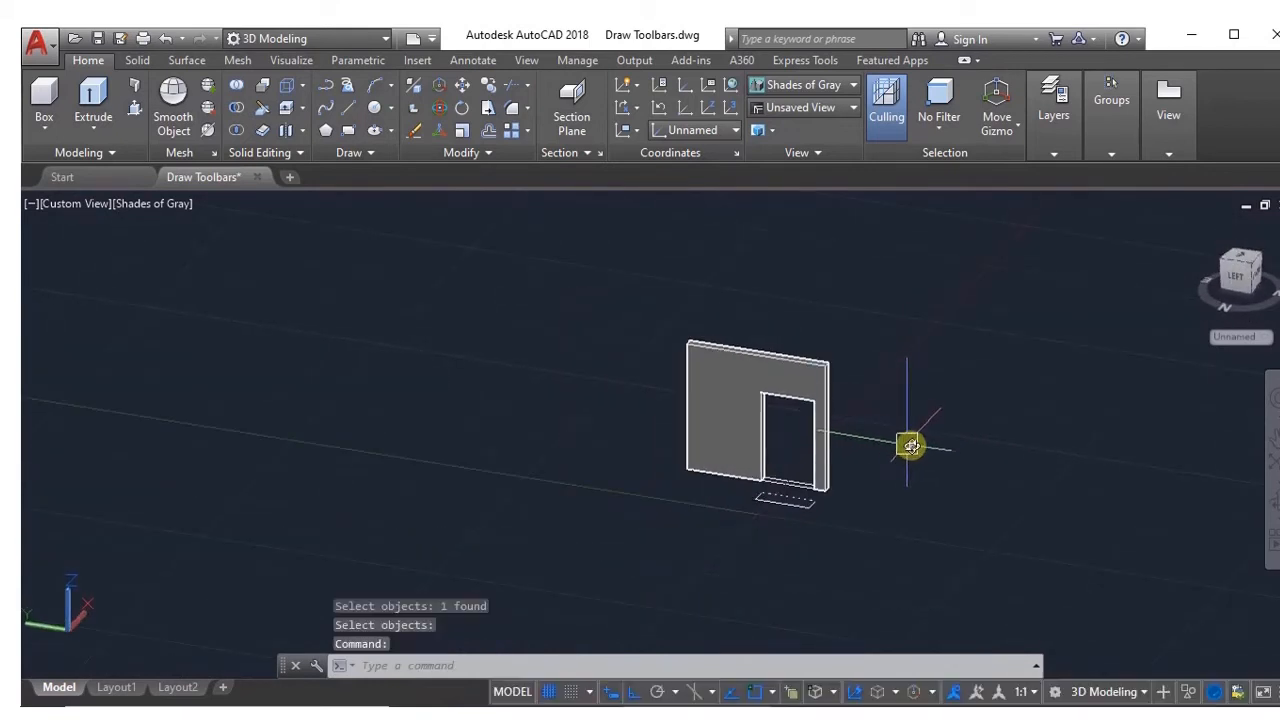
shift+middle_drag(952, 422, 930, 435)
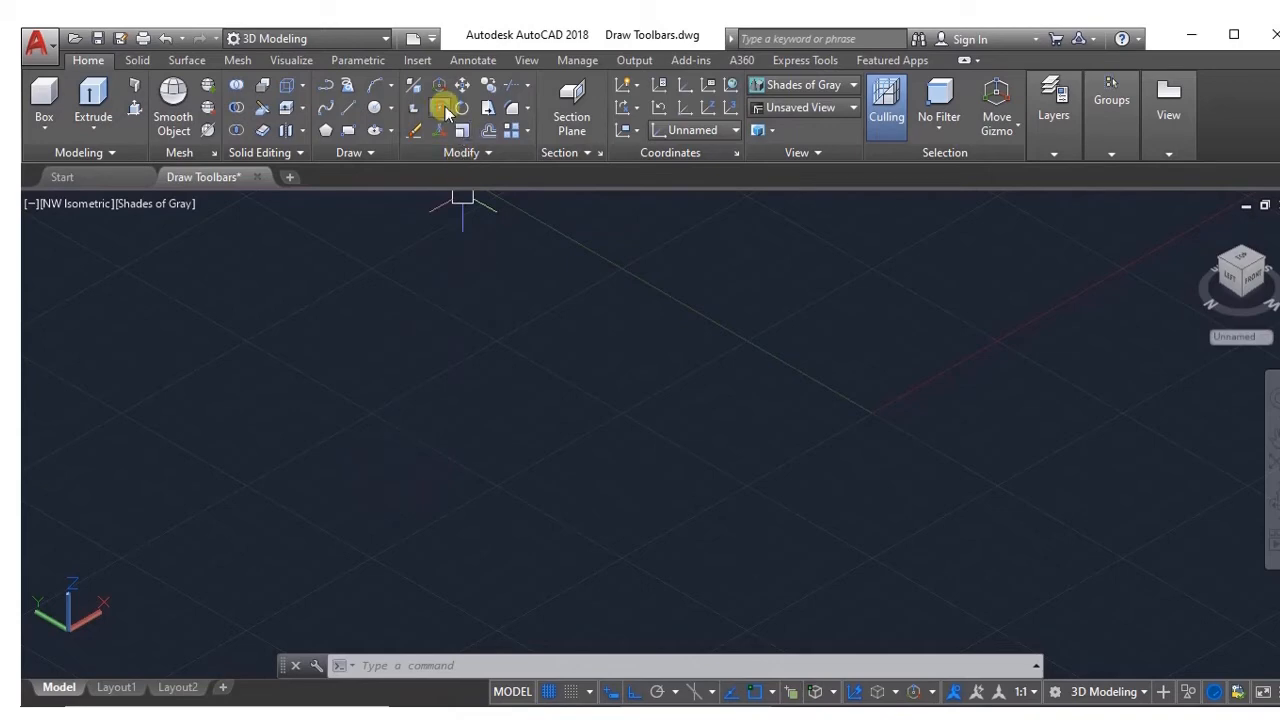
Step: Create a tall, narrow upright box with the Box tool, about 8' high
click(44, 100)
click(509, 449)
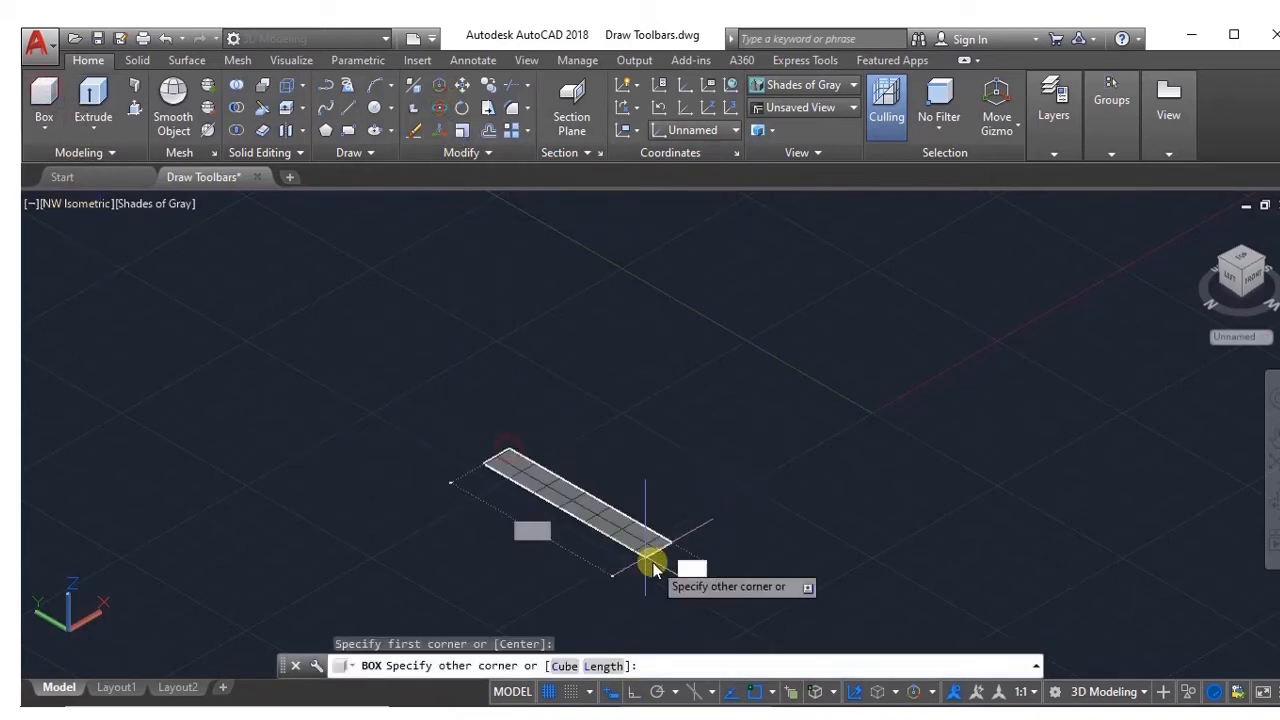
click(645, 572)
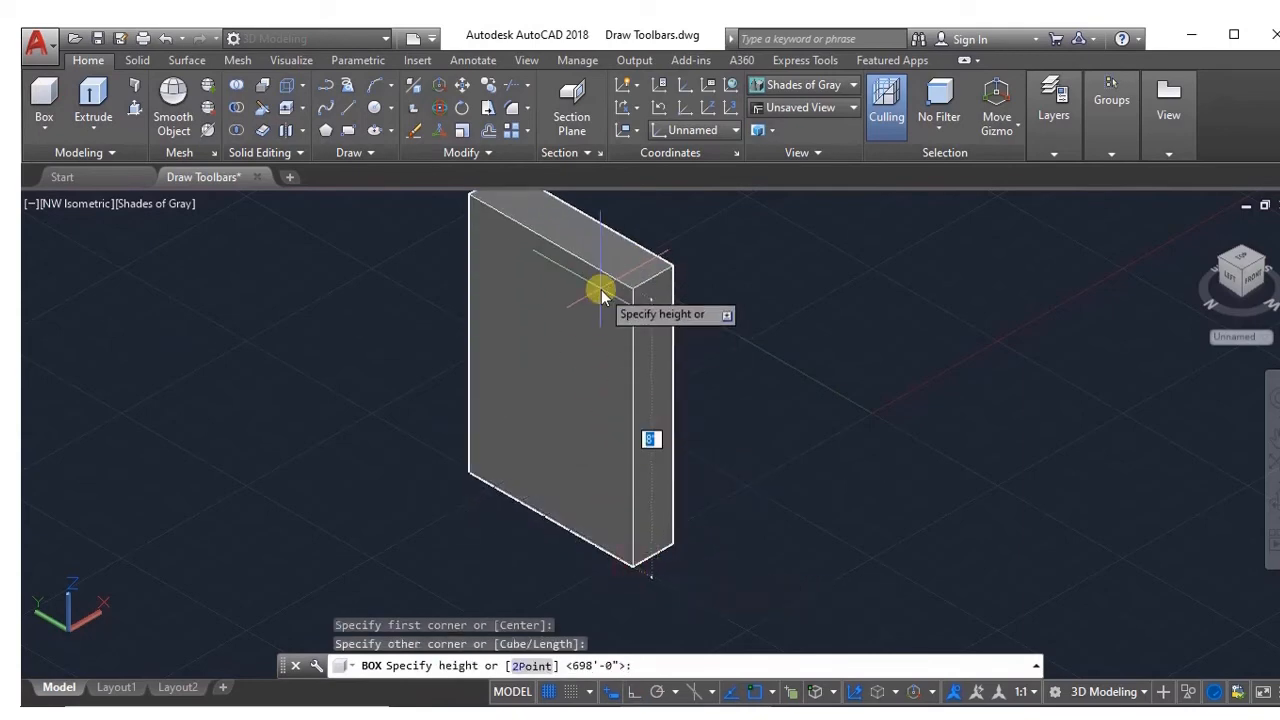
click(600, 287)
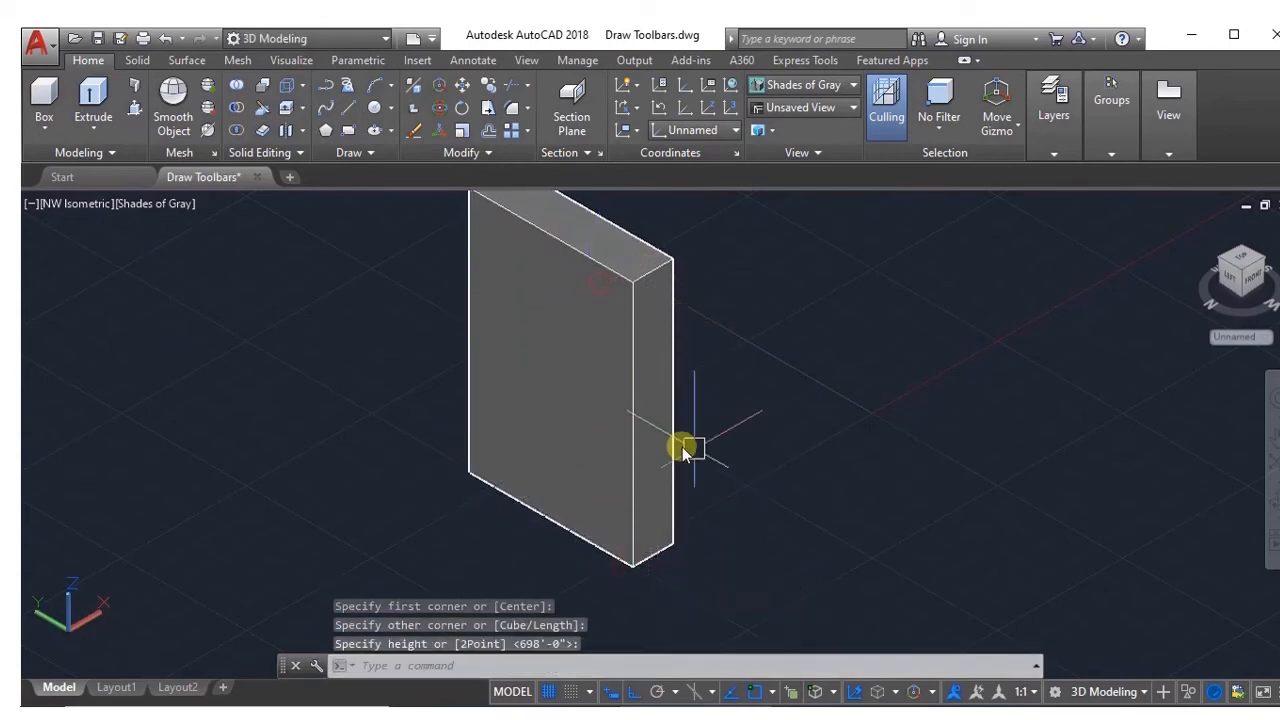
Step: Try to rotate the box around the gizmo's red axis using 3D Rotate with Ortho turned off
scroll(700, 450, down, 2)
click(739, 466)
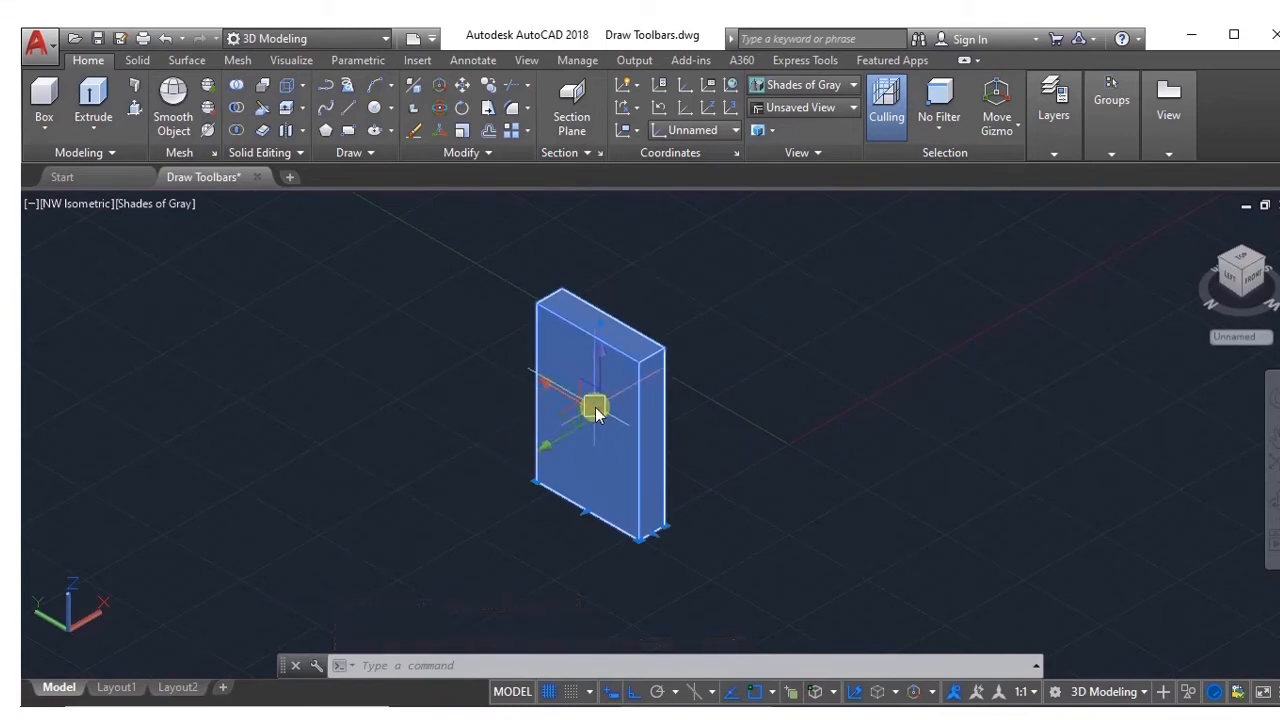
scroll(595, 420, up, 3)
scroll(597, 427, up, 3)
scroll(597, 435, down, 4)
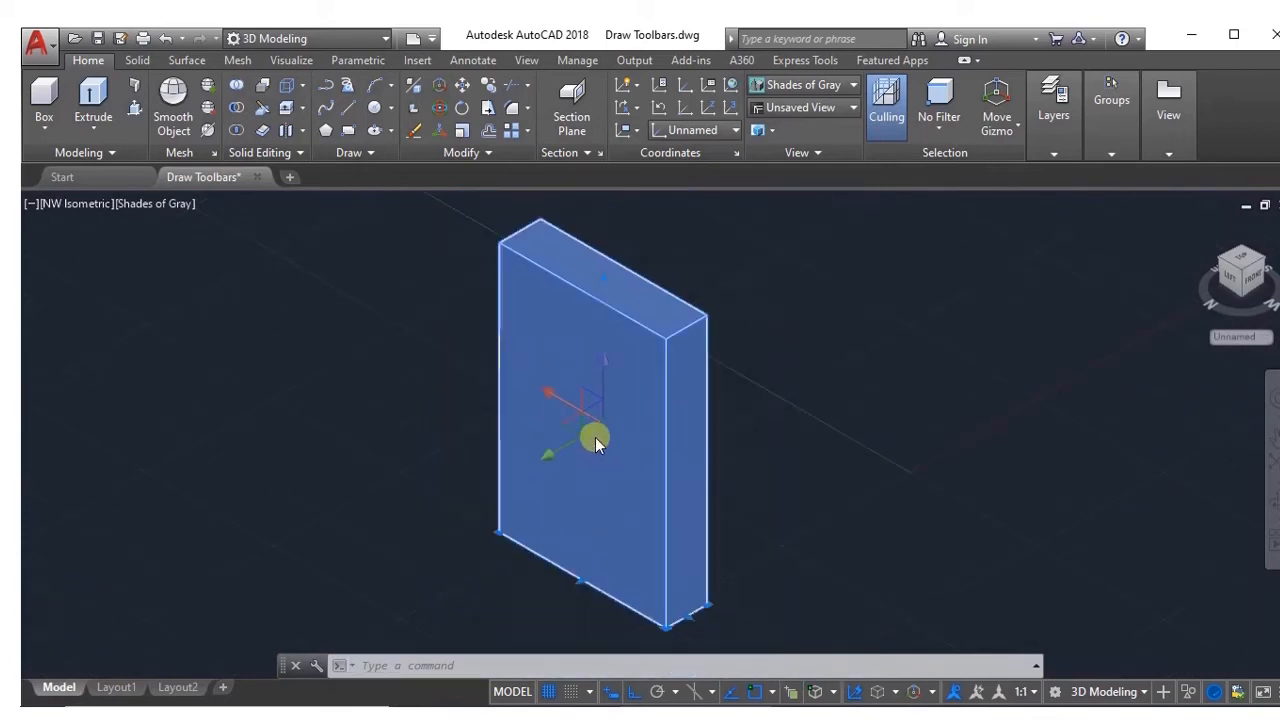
scroll(595, 437, down, 2)
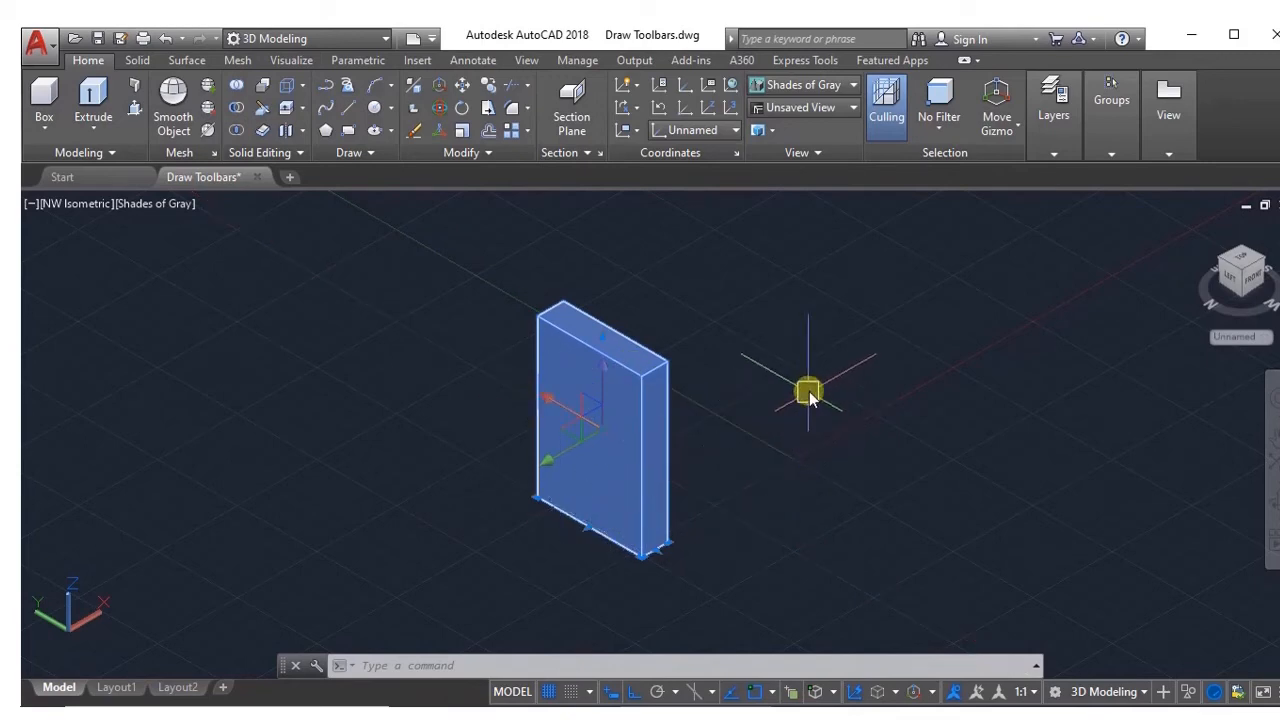
click(443, 107)
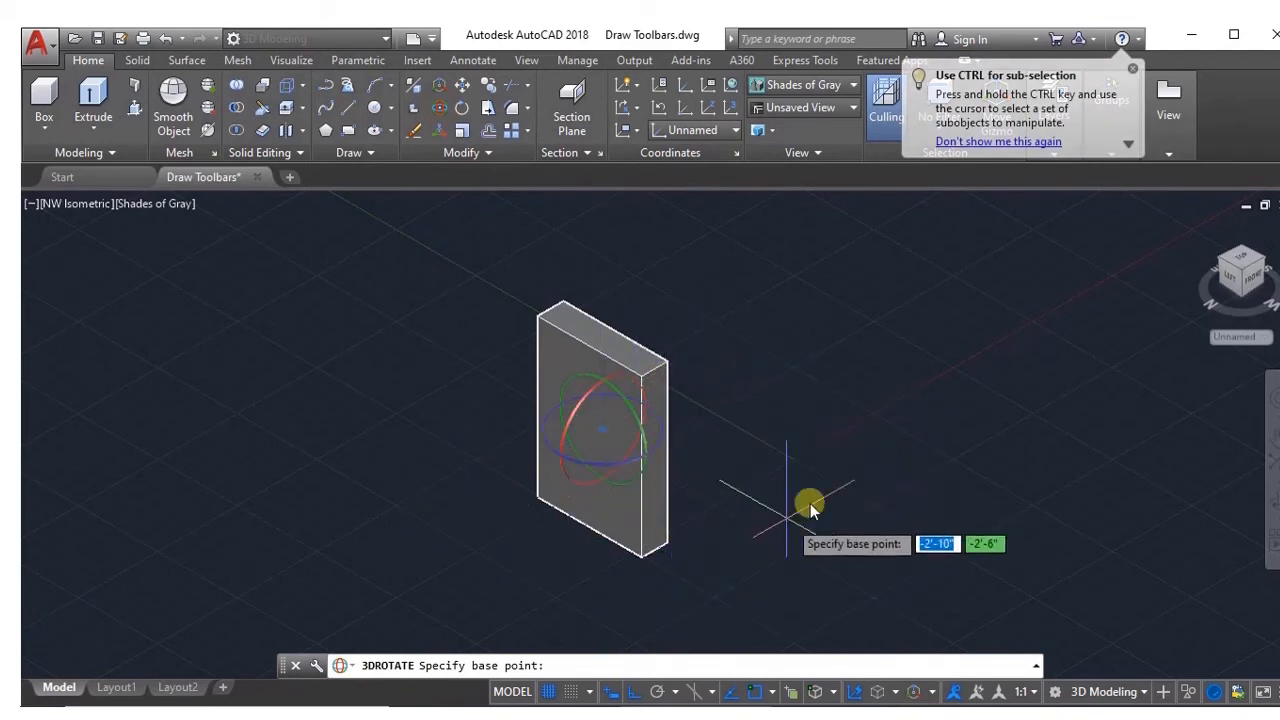
shift+middle_drag(816, 463, 746, 451)
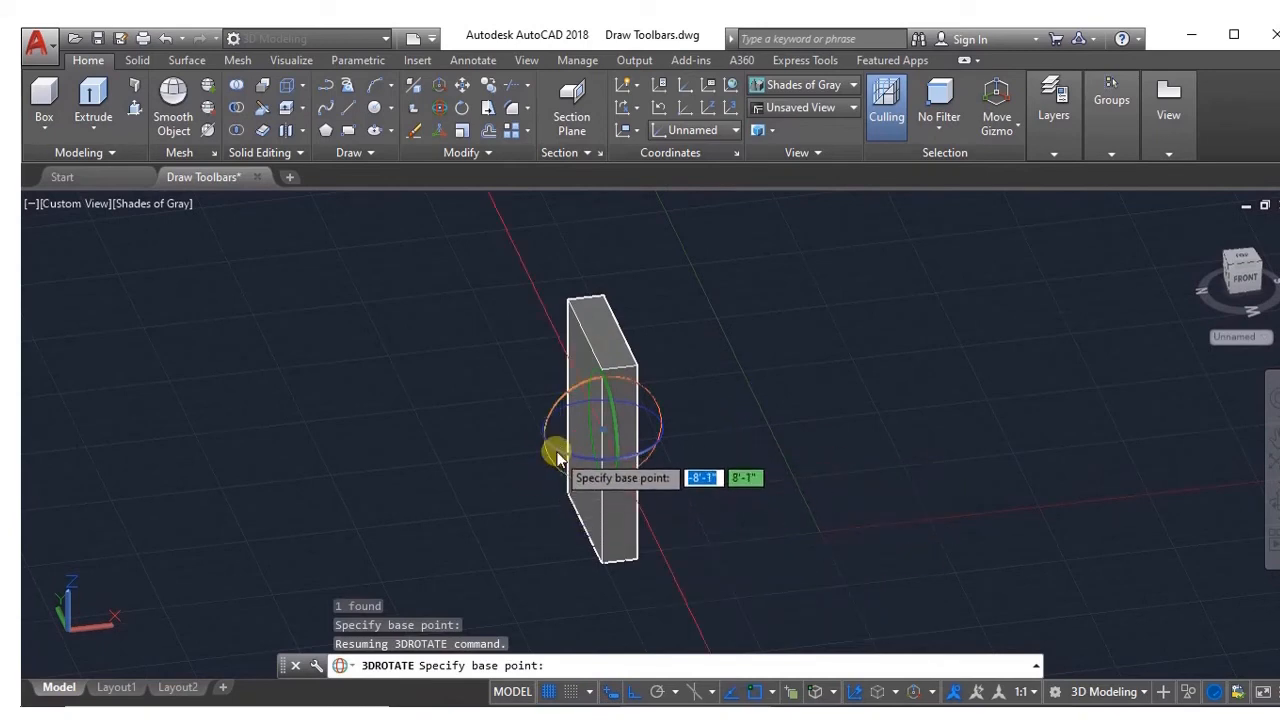
click(655, 400)
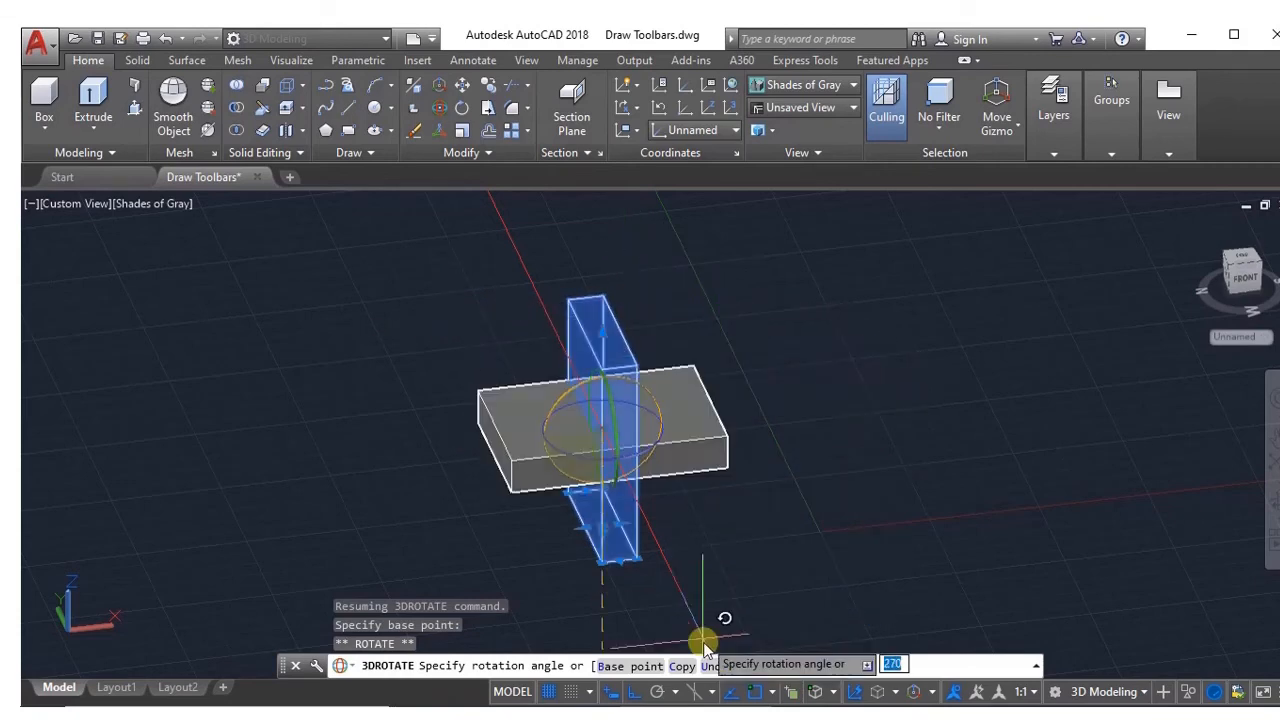
click(640, 694)
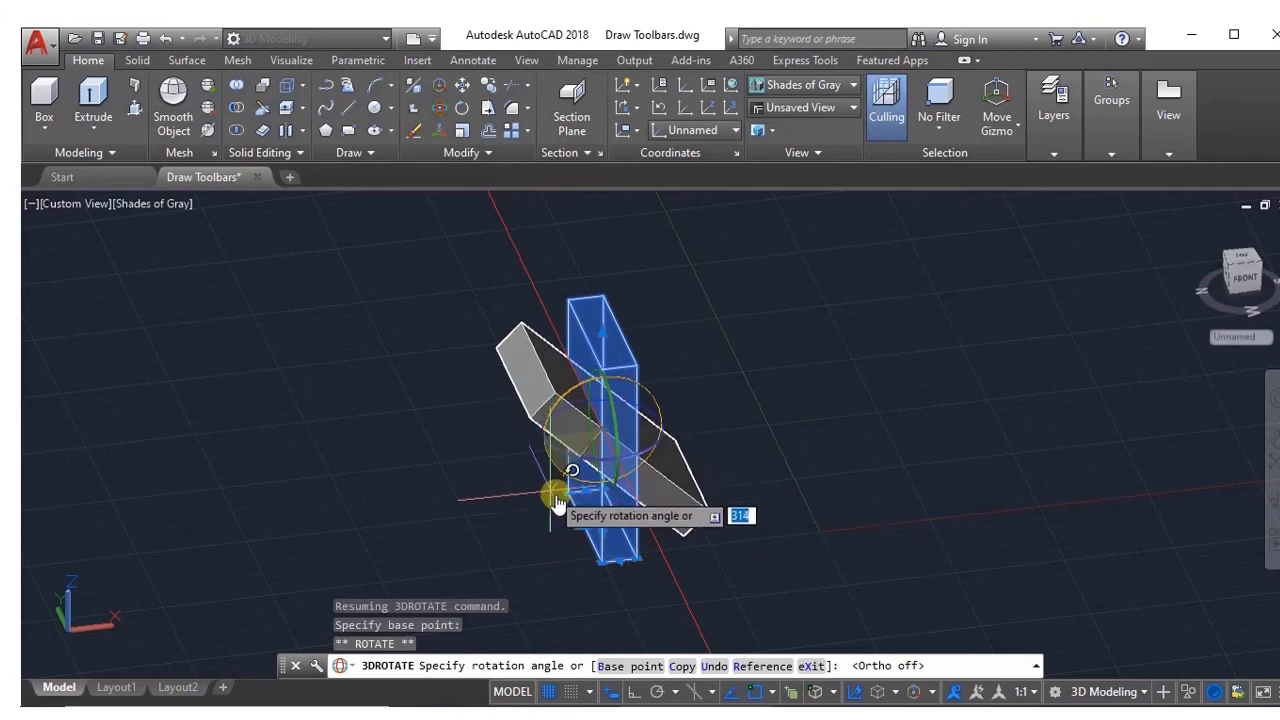
key(Escape)
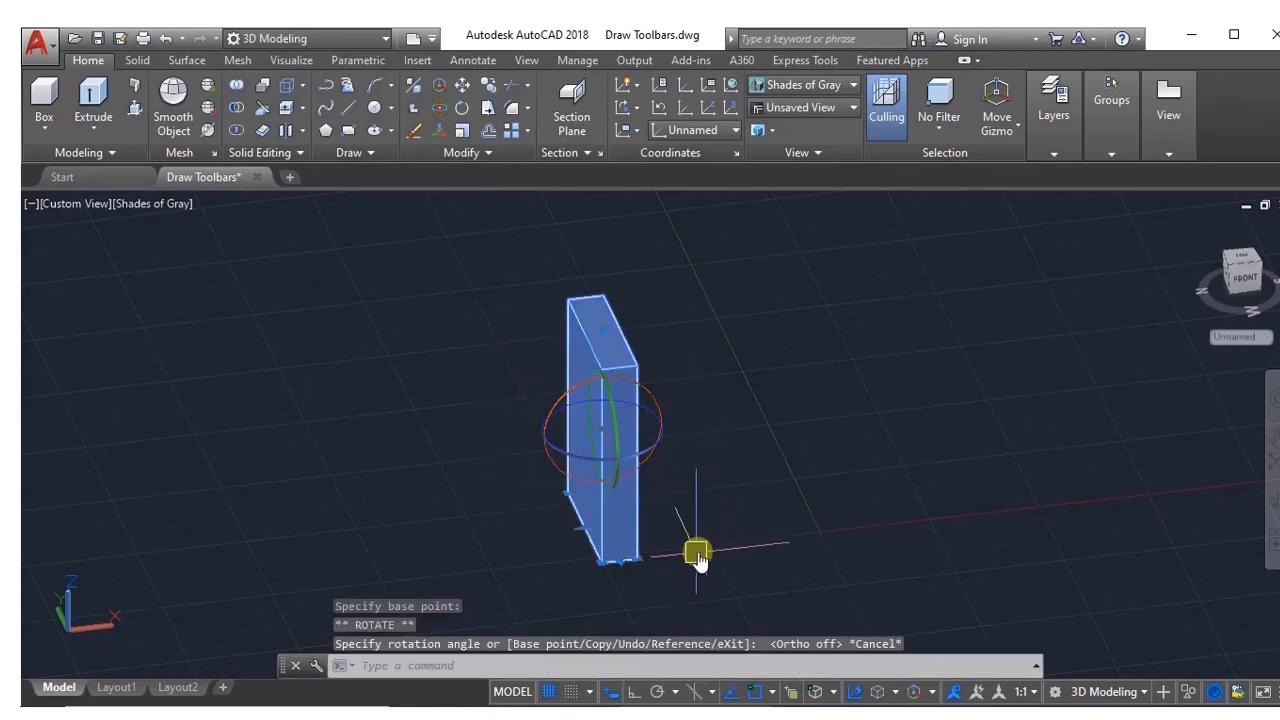
key(Escape)
Step: Try to rotate the box around the gizmo's blue vertical axis
click(629, 506)
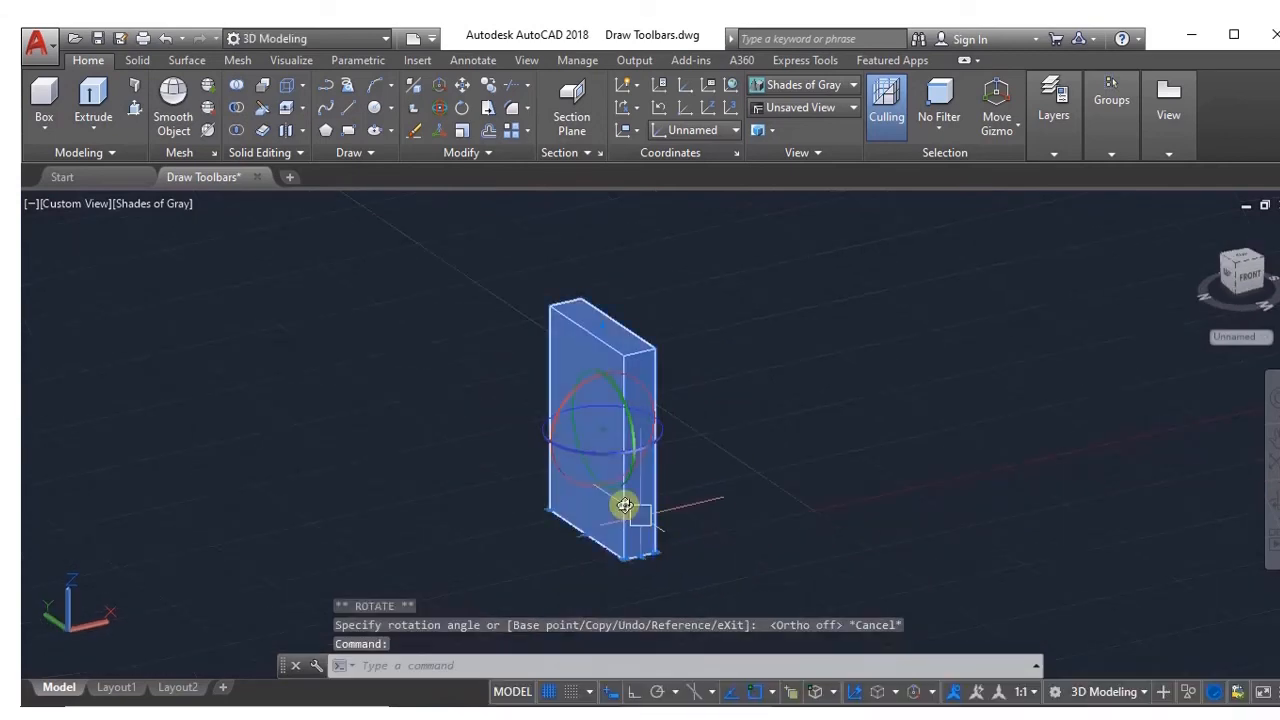
click(595, 456)
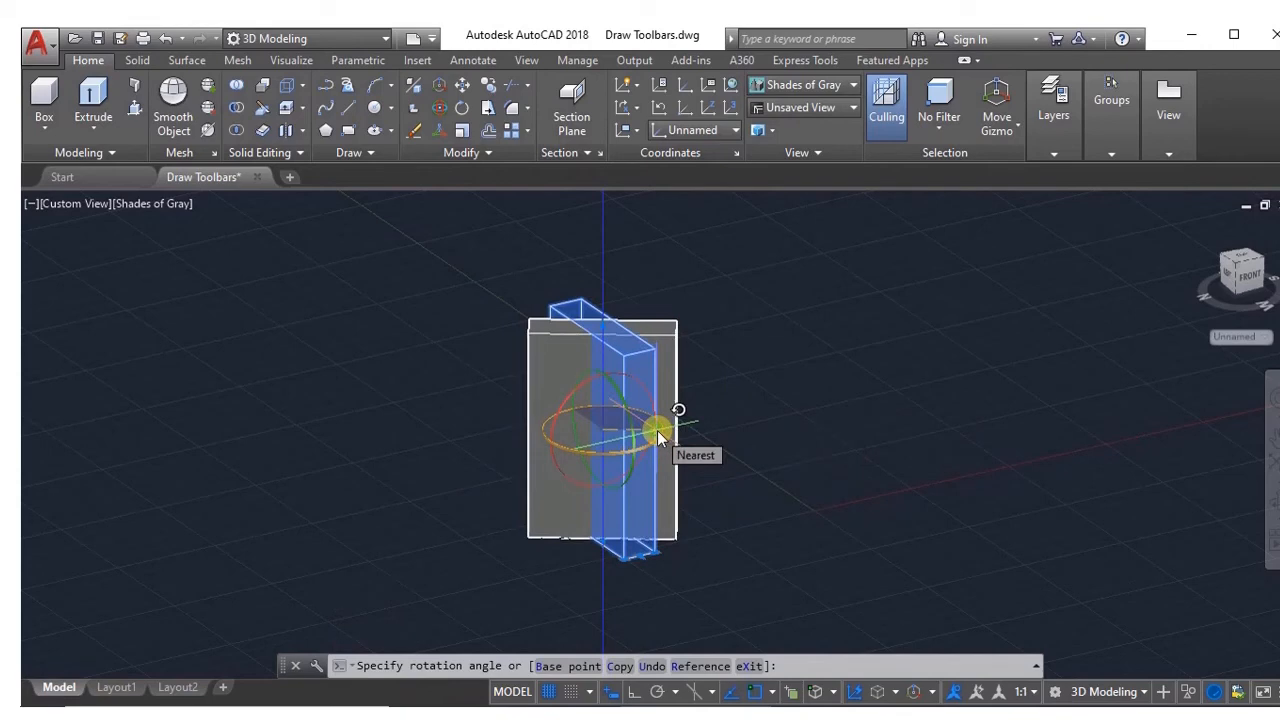
key(Escape)
key(Escape)
key(Escape)
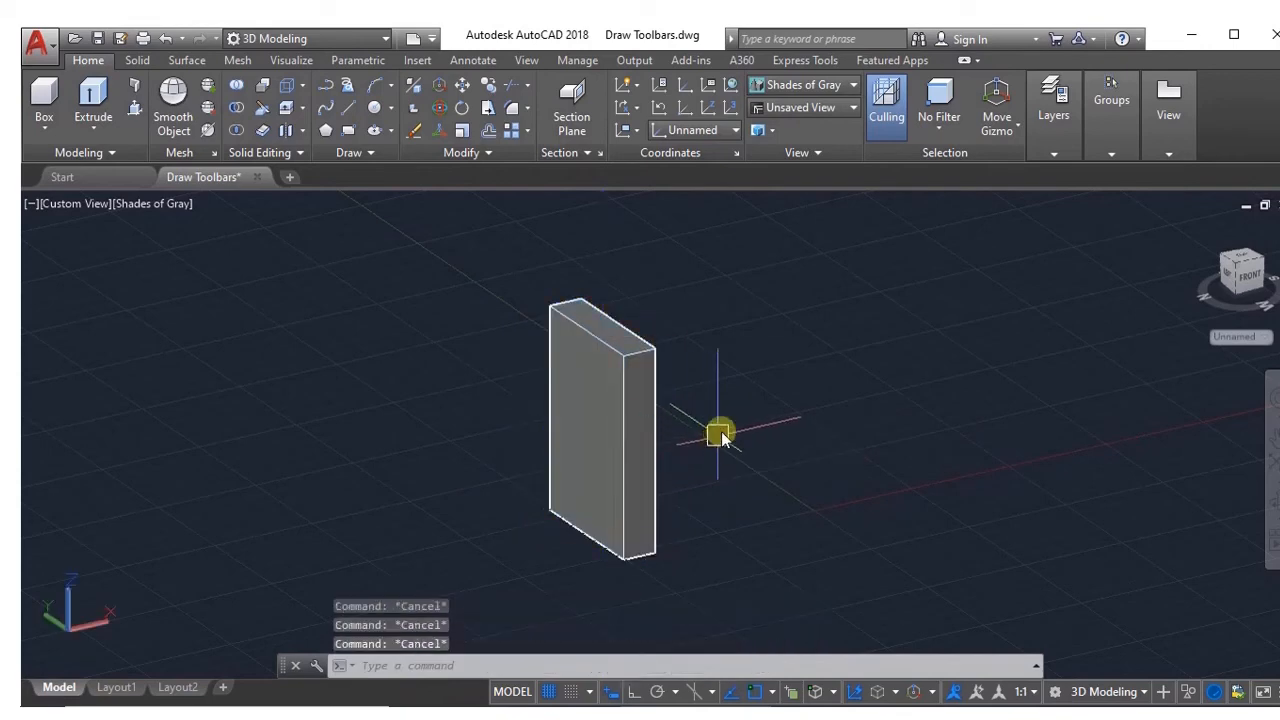
mouse_move(724, 430)
shift+middle_down()
mouse_move(763, 411)
mouse_move(804, 462)
mouse_move(790, 477)
mouse_move(603, 494)
mouse_move(623, 500)
shift+middle_up()
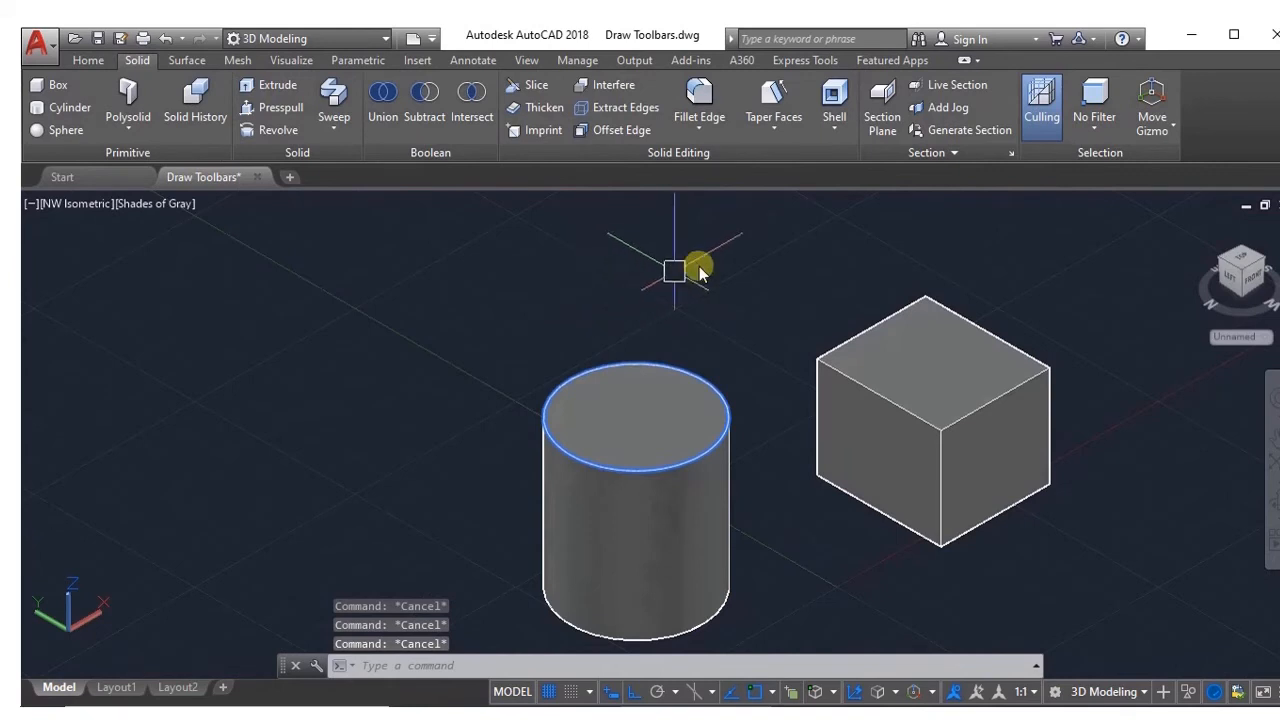
Step: Fillet the cylinder's top circular edge with a radius of 2'
click(700, 93)
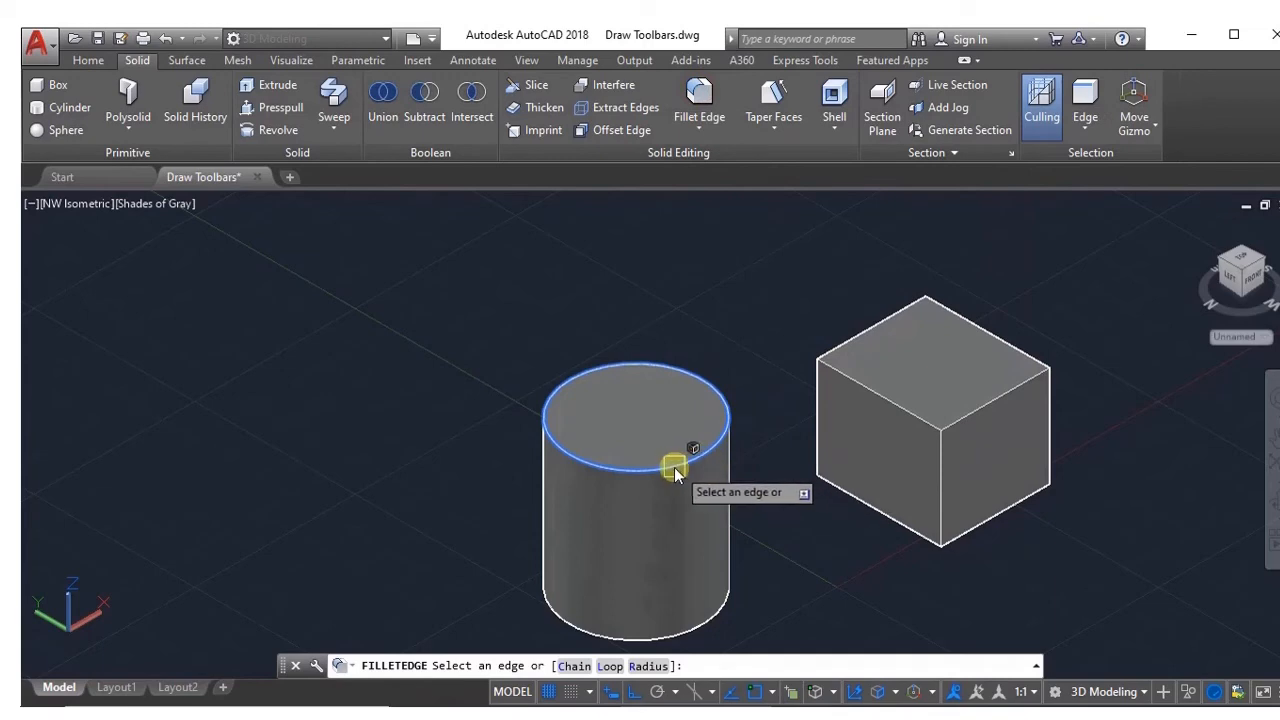
scroll(673, 467, up, 4)
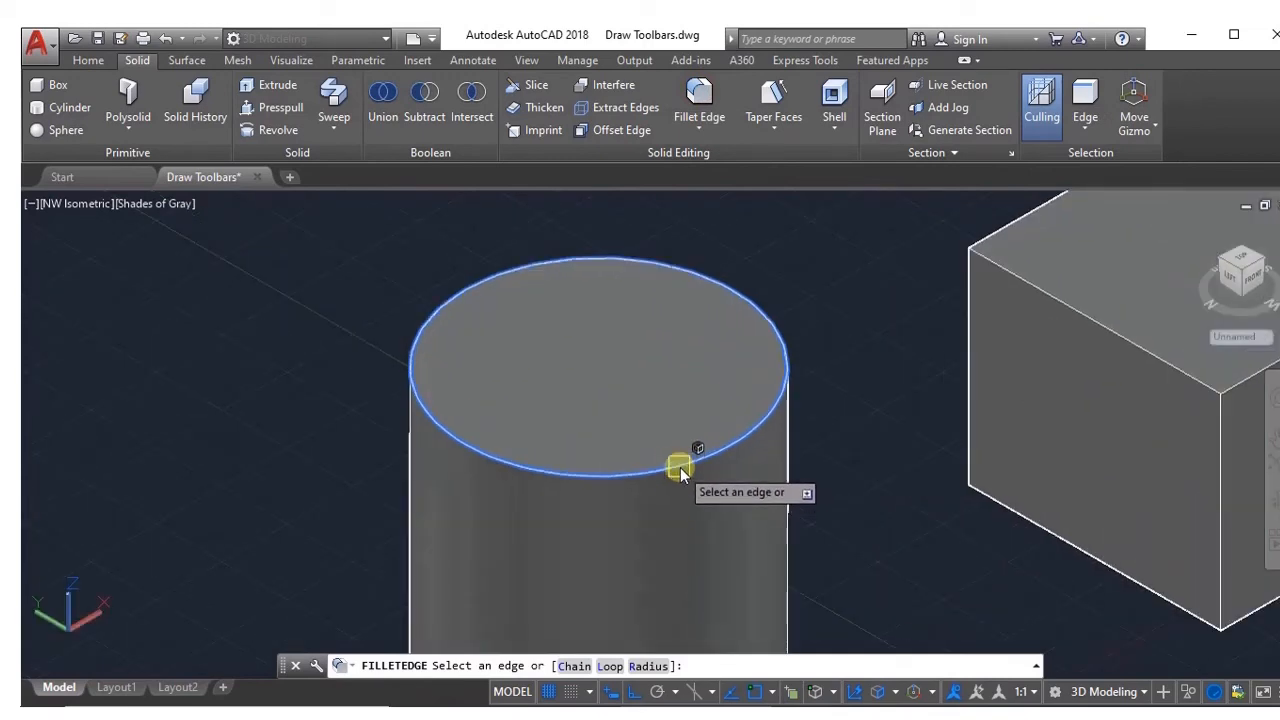
click(681, 463)
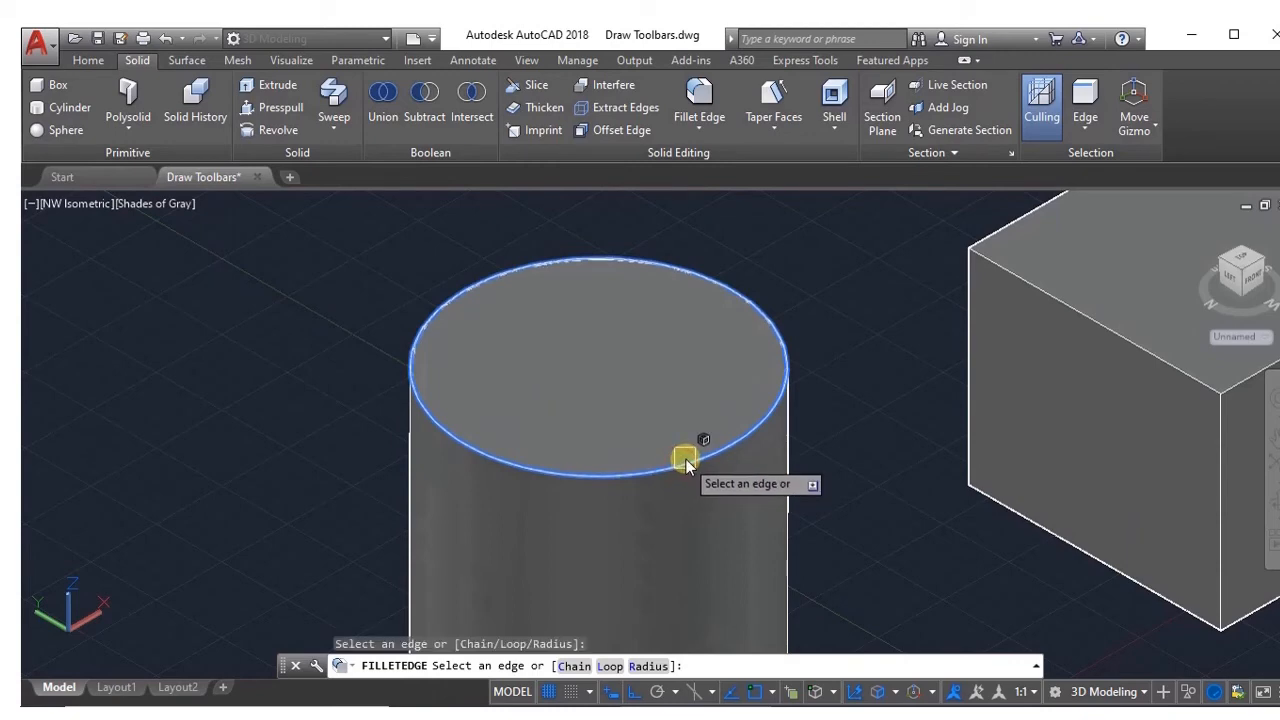
click(648, 666)
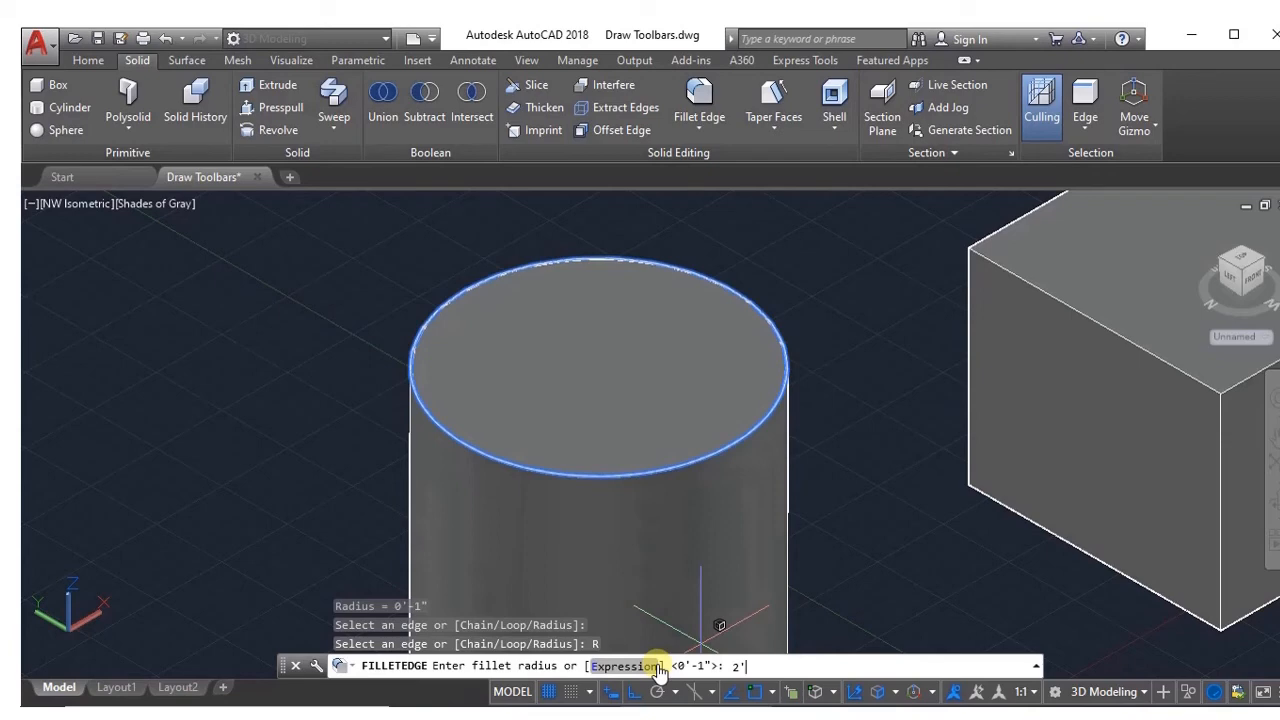
key(Return)
key(Return)
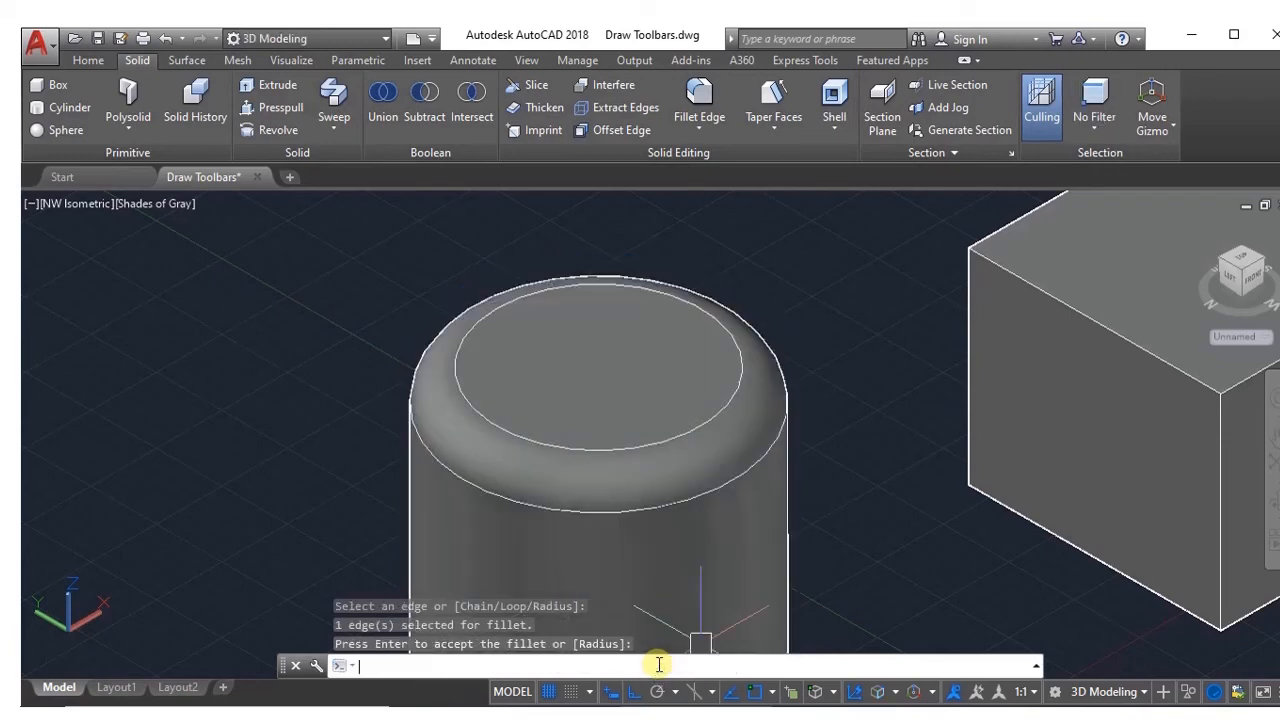
key(Return)
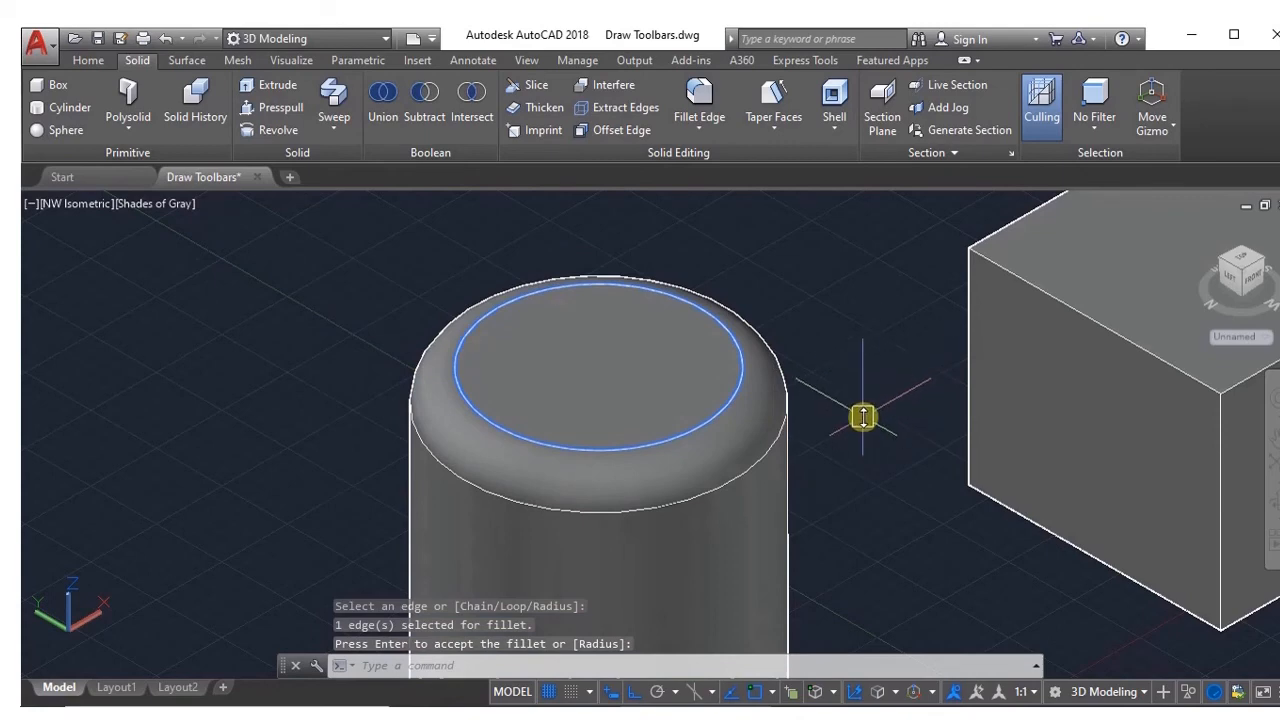
key(Escape)
key(Escape)
key(Escape)
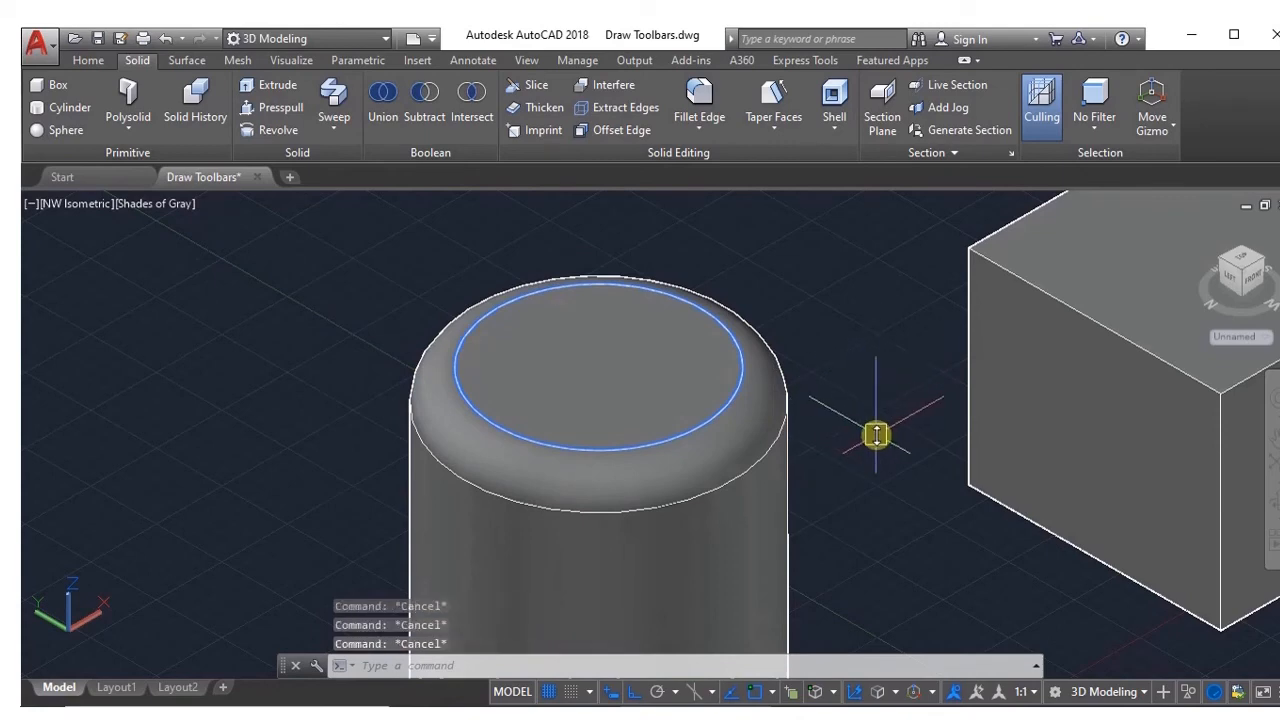
Step: Chamfer one top edge of the box beside the filleted cylinder with Chamfer Edge, accepting the current chamfer distance
mouse_move(875, 433)
shift+middle_down()
mouse_move(894, 403)
mouse_move(880, 369)
mouse_move(890, 375)
mouse_move(832, 389)
mouse_move(428, 392)
shift+middle_up()
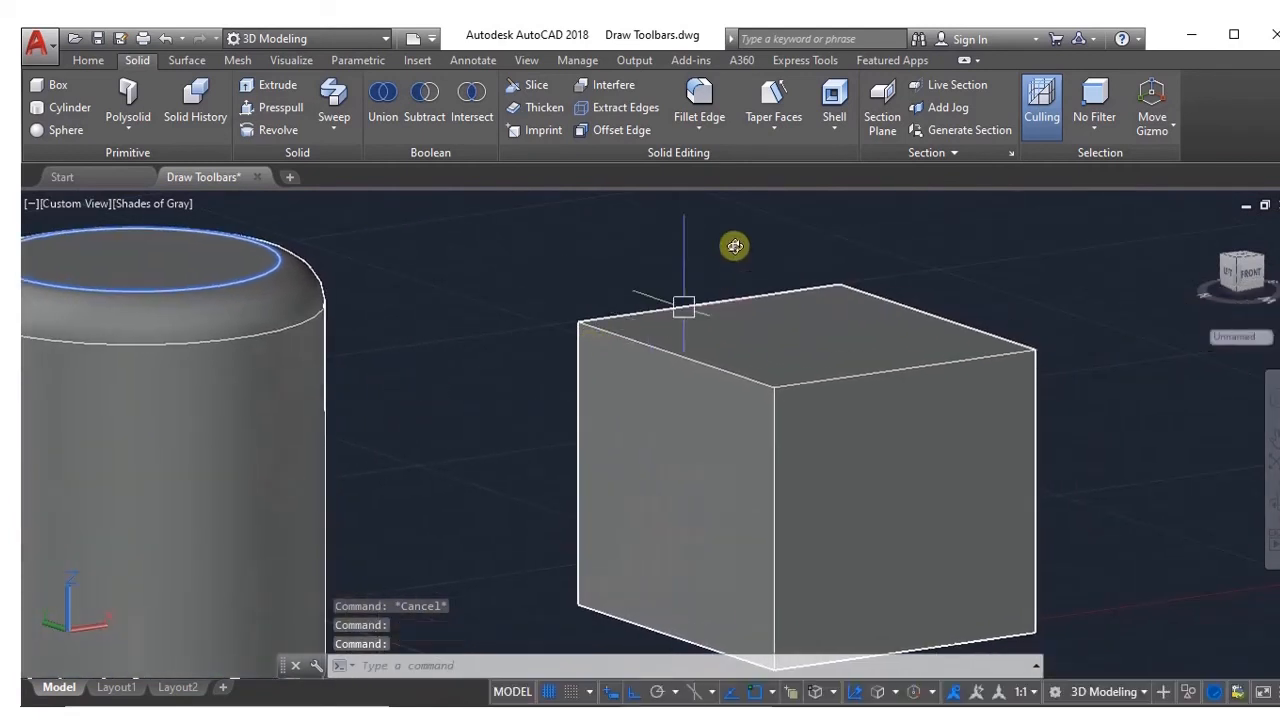
click(697, 137)
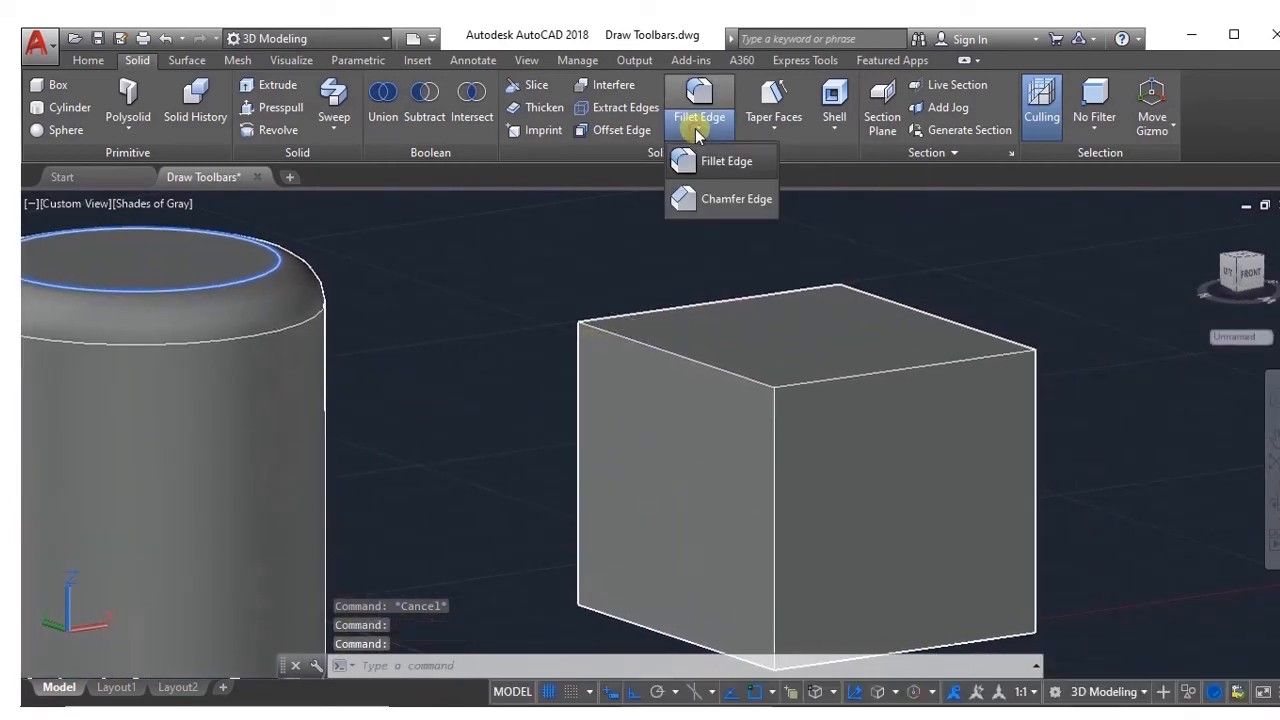
click(737, 201)
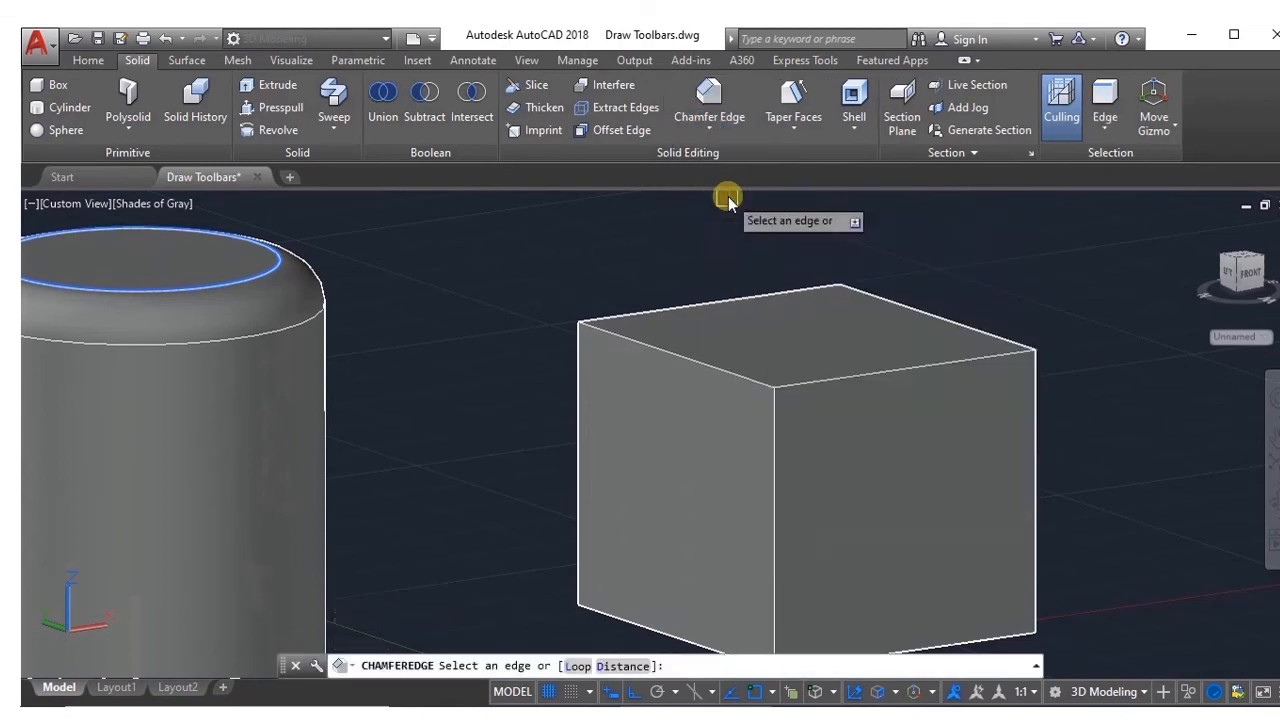
click(838, 381)
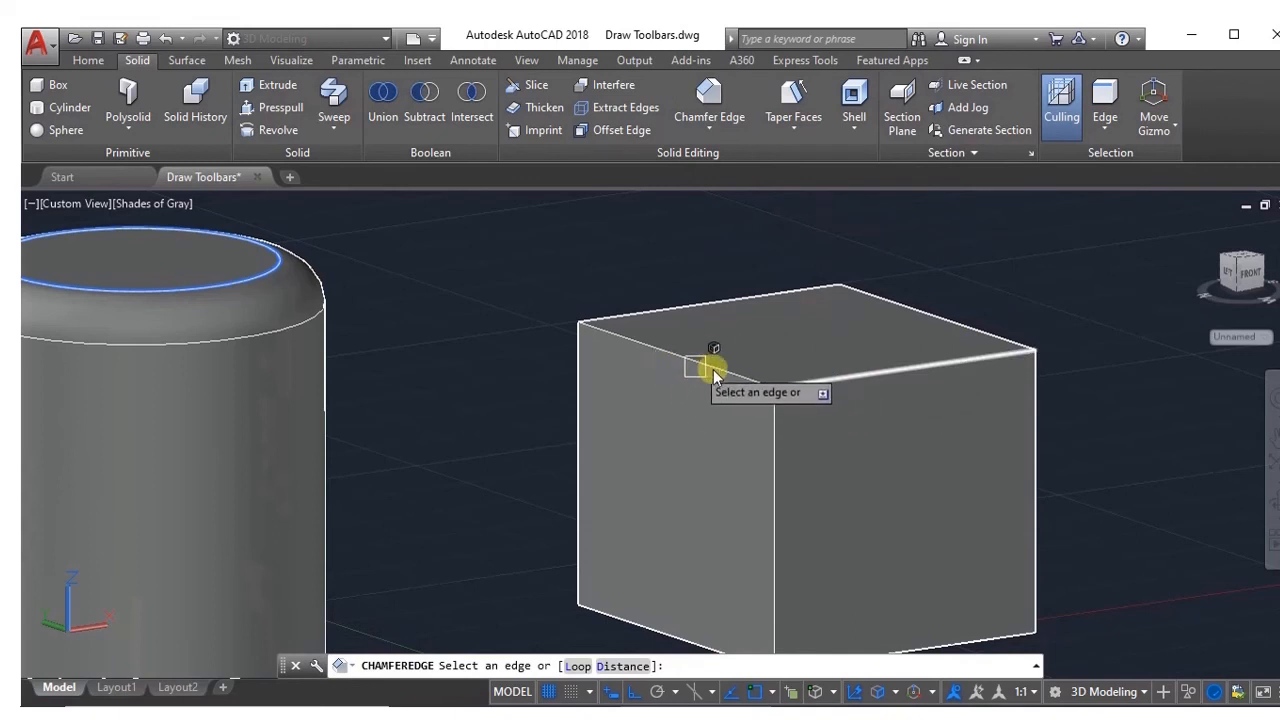
click(828, 383)
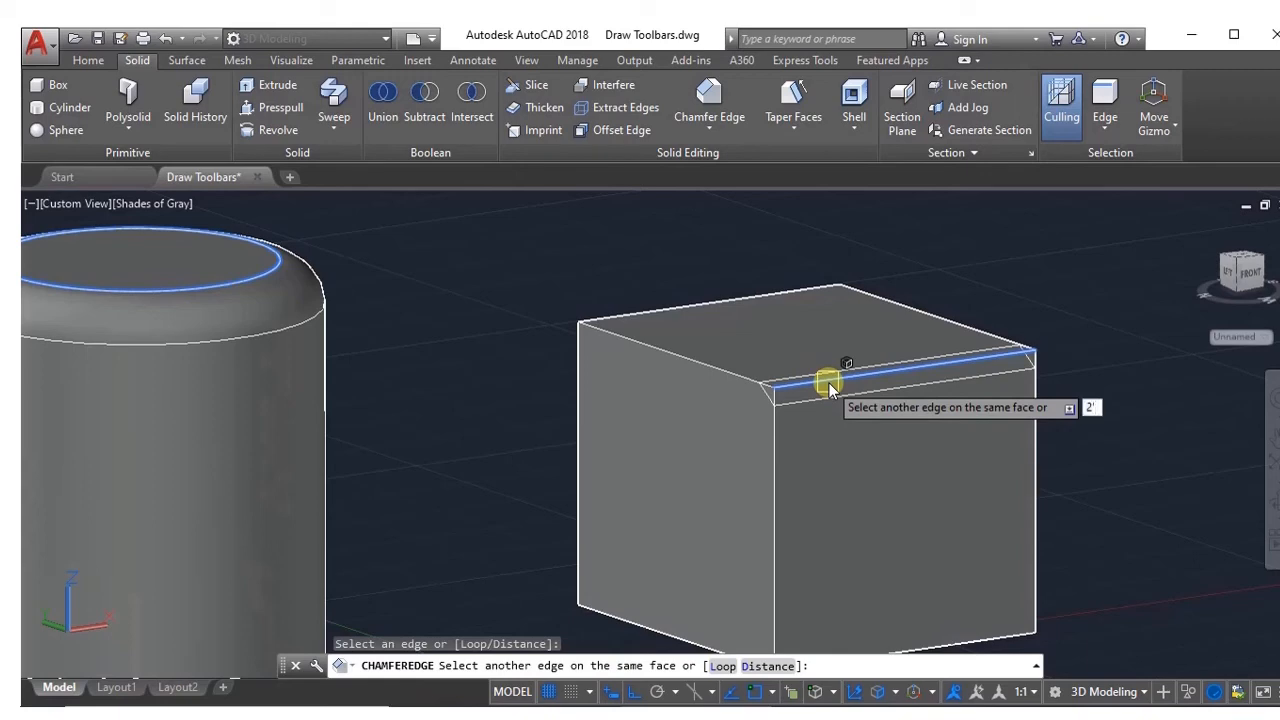
text(2')
key(Return)
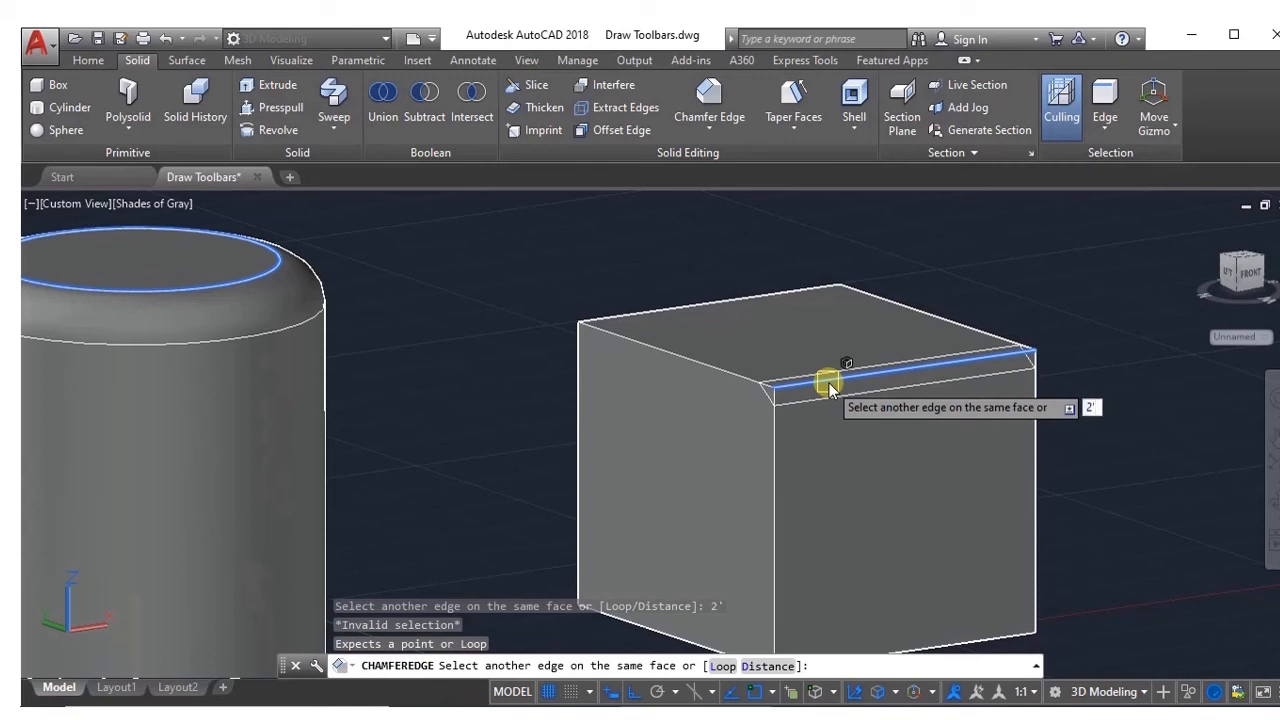
click(829, 383)
key(Return)
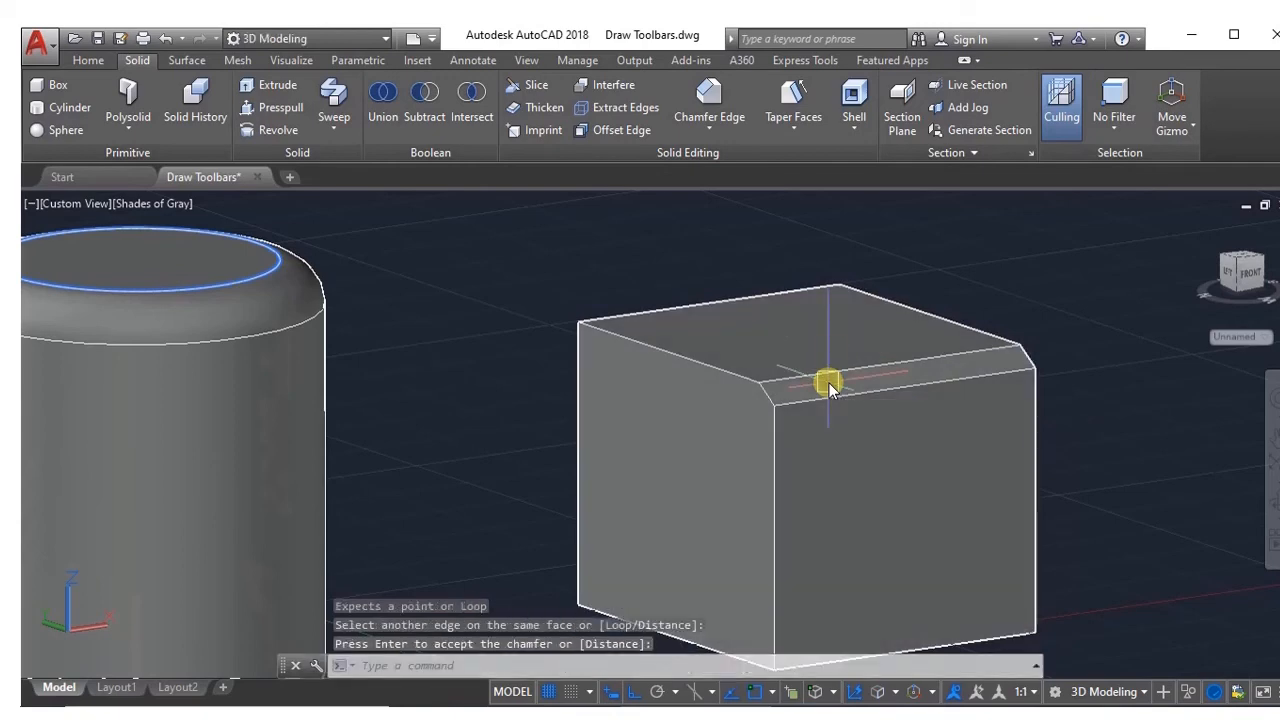
shift+middle_drag(1092, 442, 1197, 477)
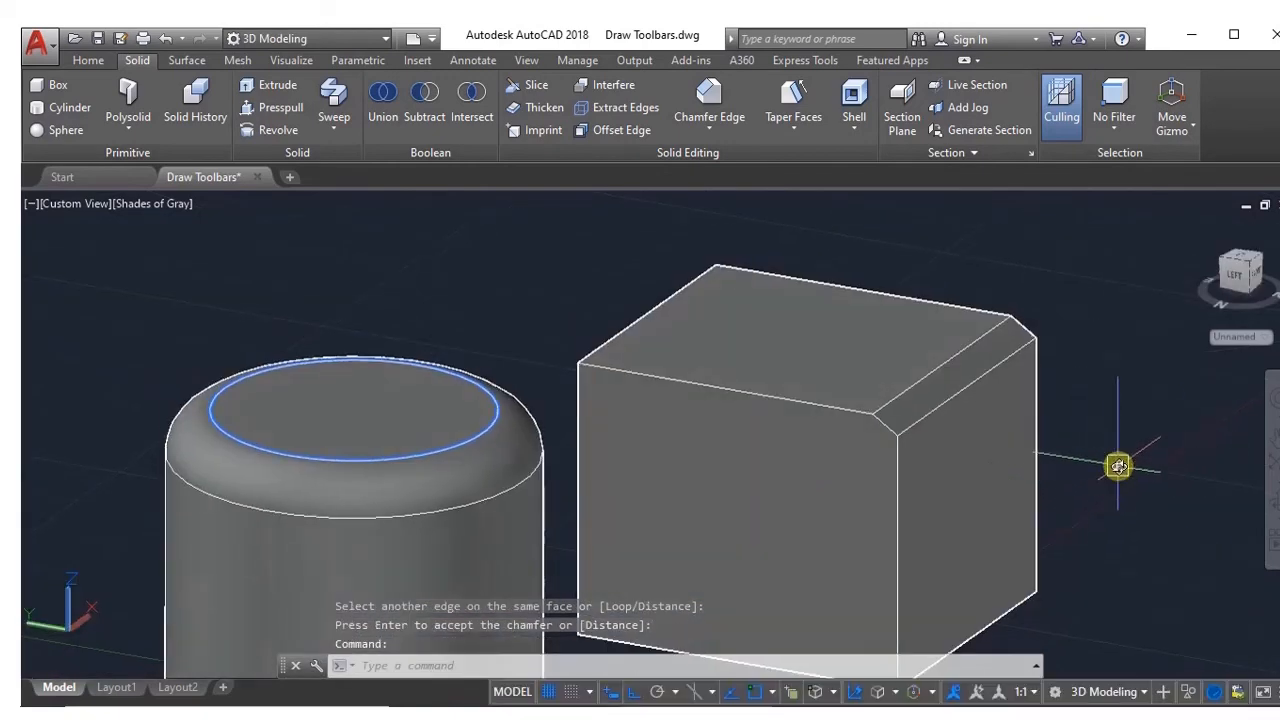
mouse_move(1114, 463)
shift+middle_down()
mouse_move(1140, 440)
mouse_move(1110, 461)
shift+middle_up()
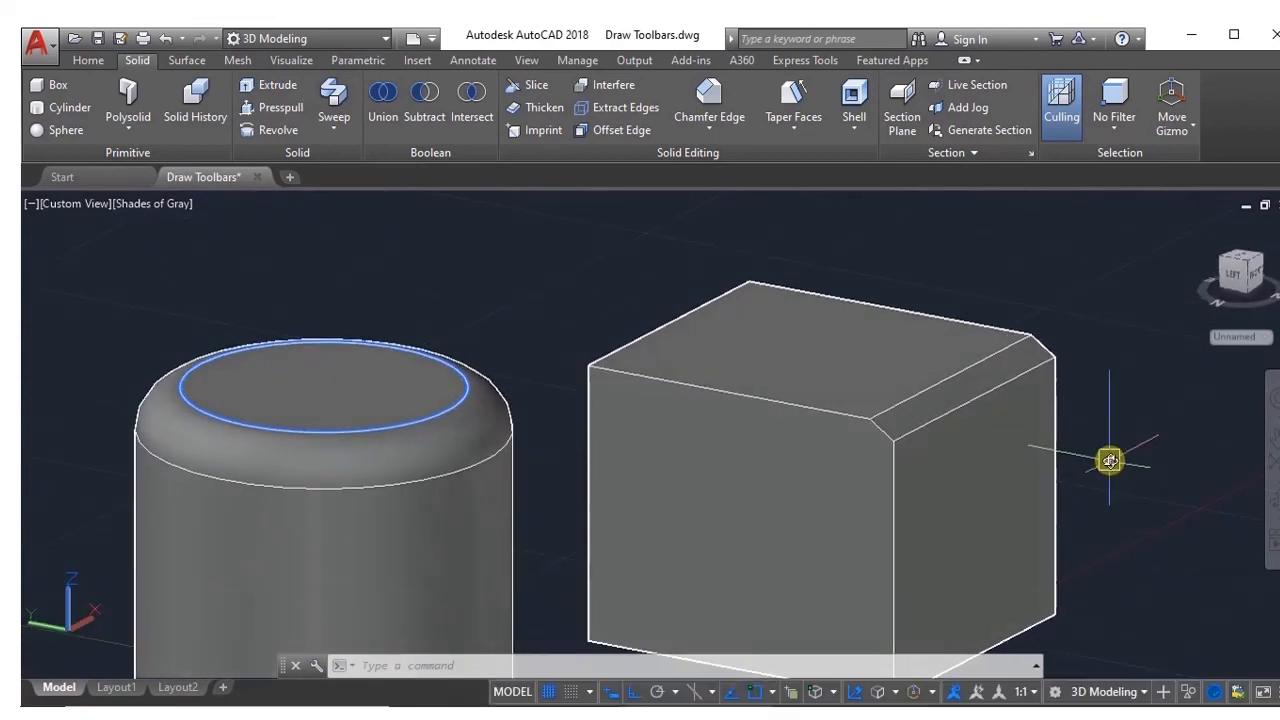